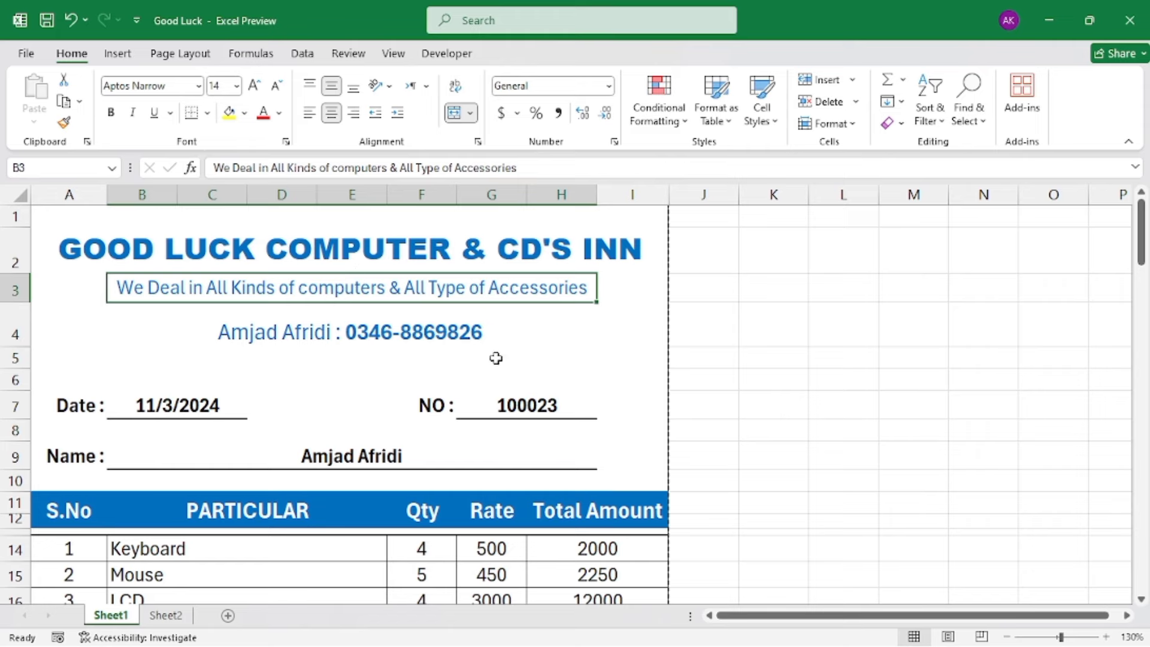
Scroll through the finished invoice sheet to review it.
scroll(497, 359, down, 2)
scroll(499, 366, down, 4)
scroll(498, 366, down, 2)
scroll(499, 366, up, 4)
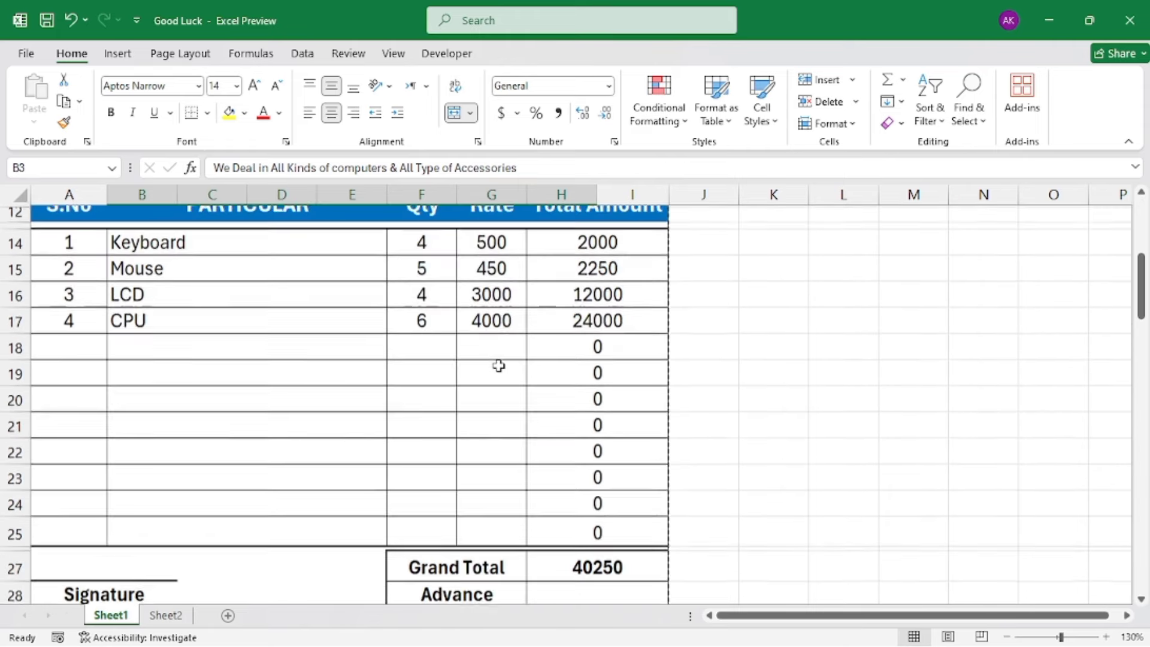
scroll(498, 366, up, 3)
scroll(498, 365, up, 2)
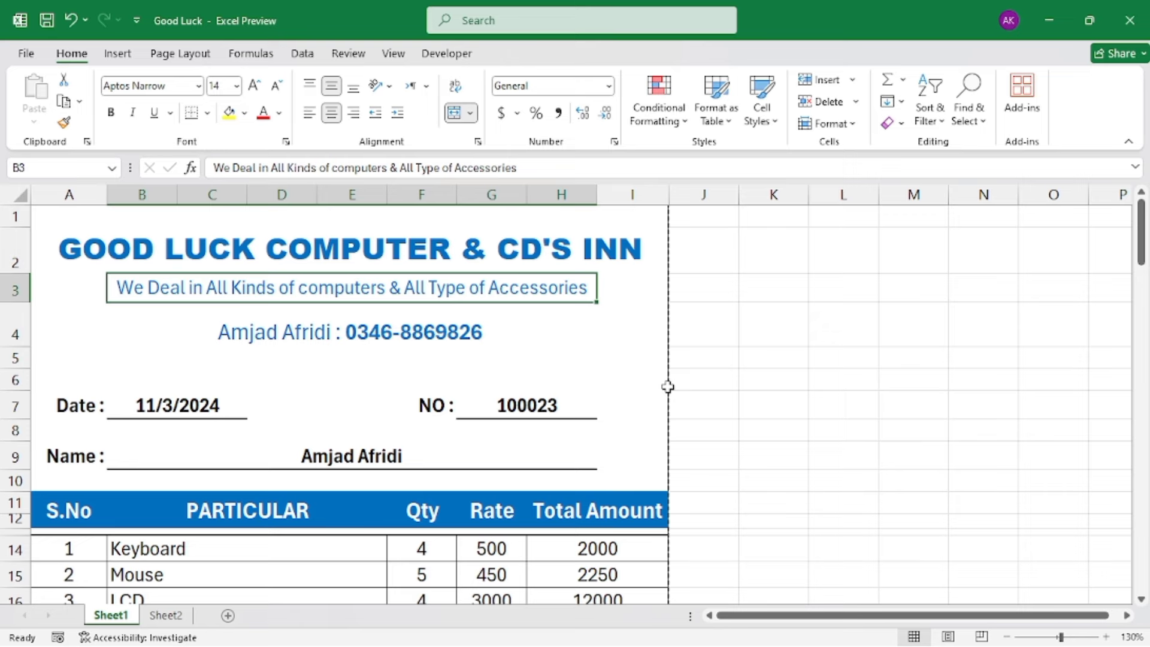
Preview the invoice printout zoomed to the full page and scroll through it.
key(ctrl+p)
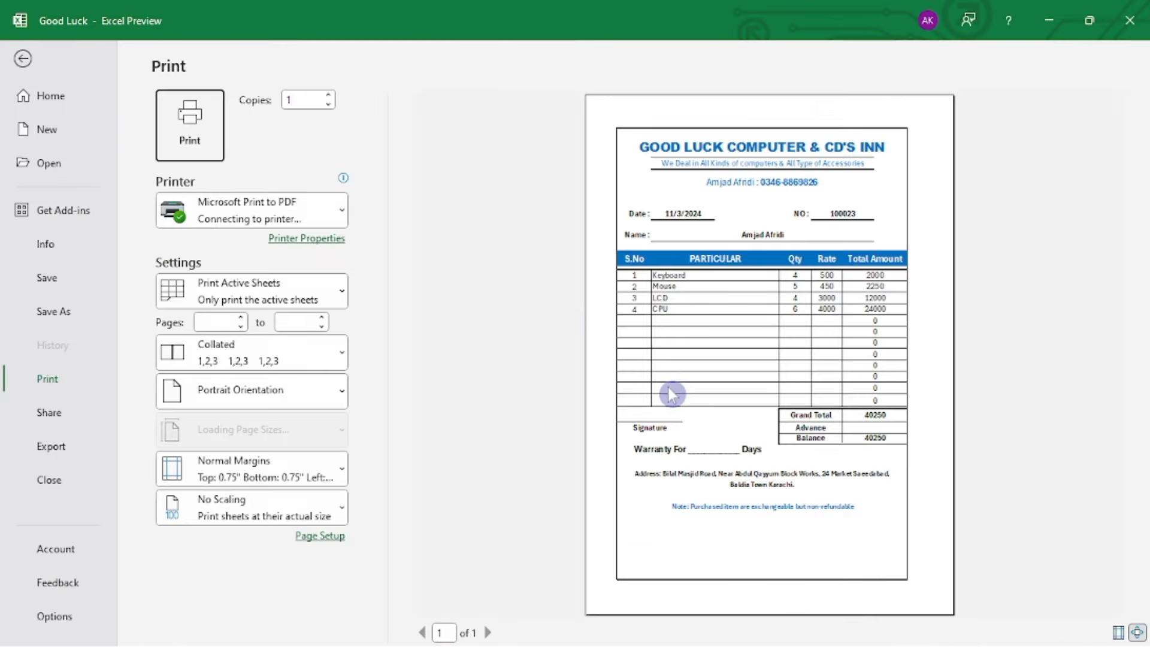
click(846, 306)
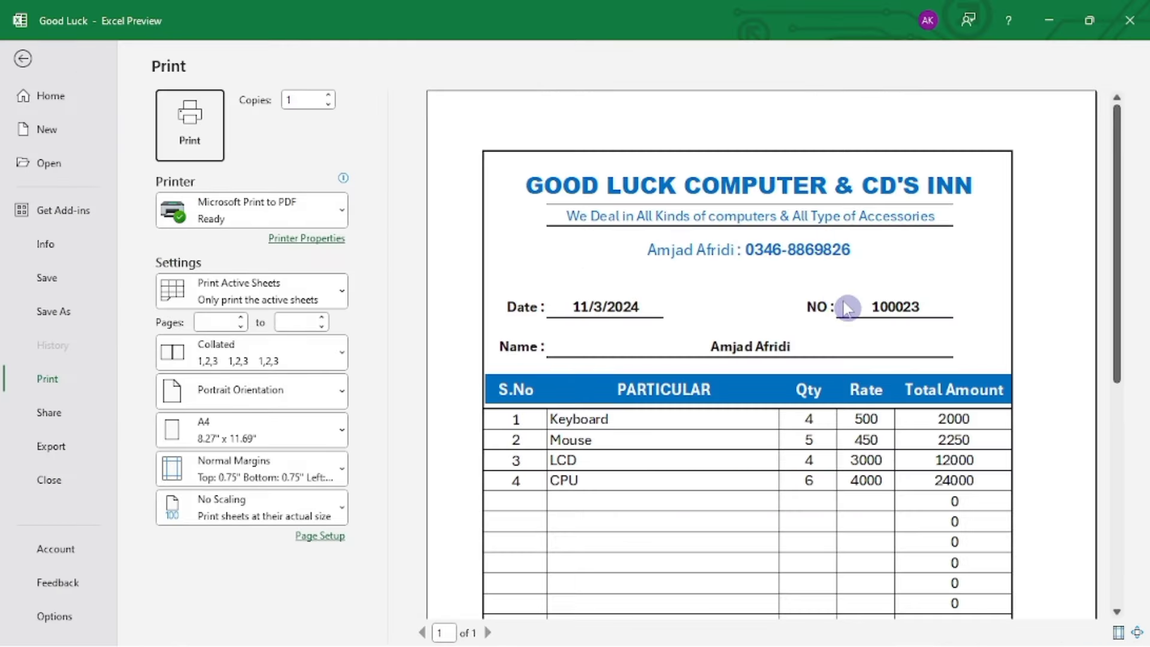
scroll(834, 297, down, 3)
scroll(835, 298, down, 3)
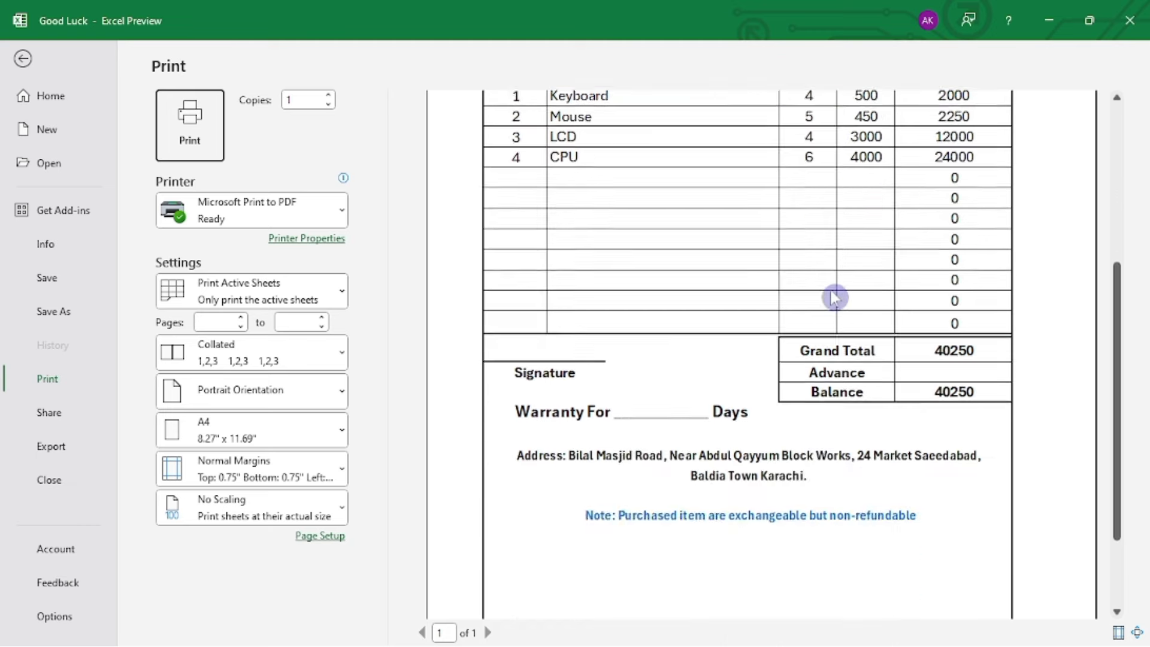
scroll(834, 298, up, 1)
scroll(834, 297, up, 2)
scroll(835, 297, up, 2)
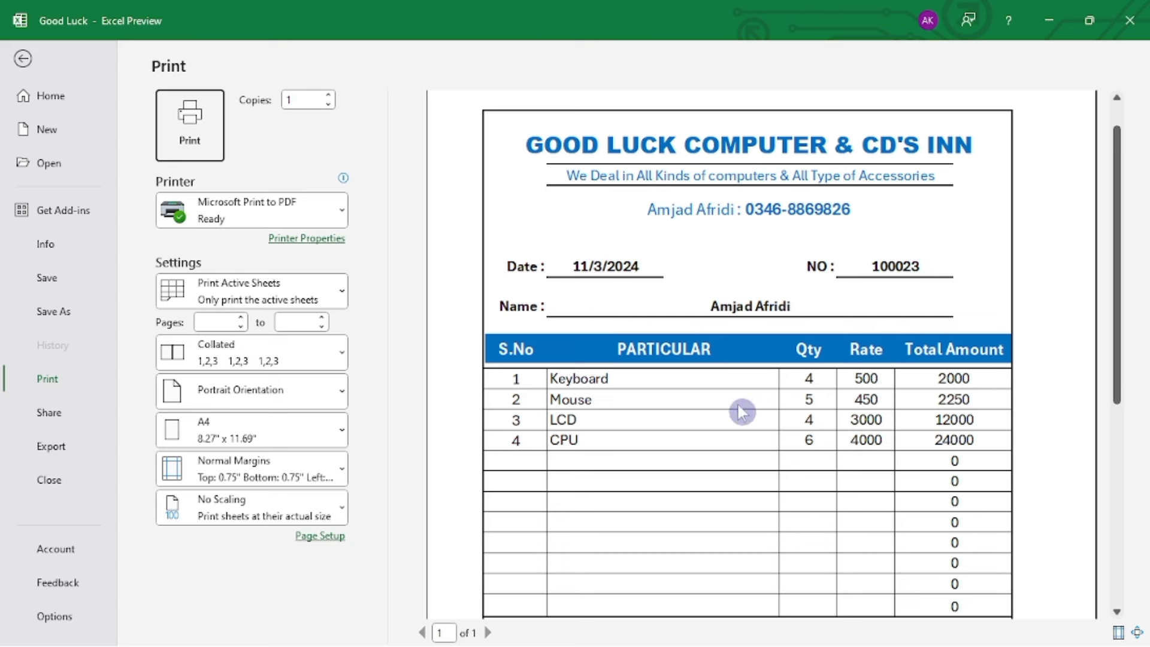
scroll(816, 408, down, 2)
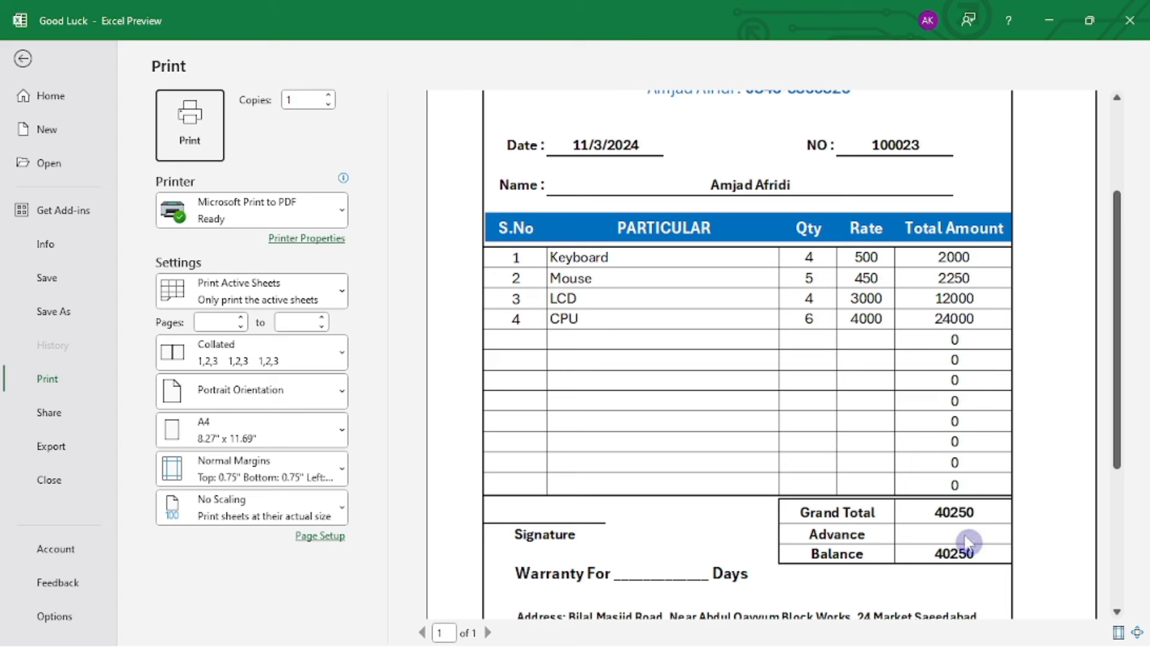
scroll(883, 374, up, 2)
scroll(883, 374, up, 1)
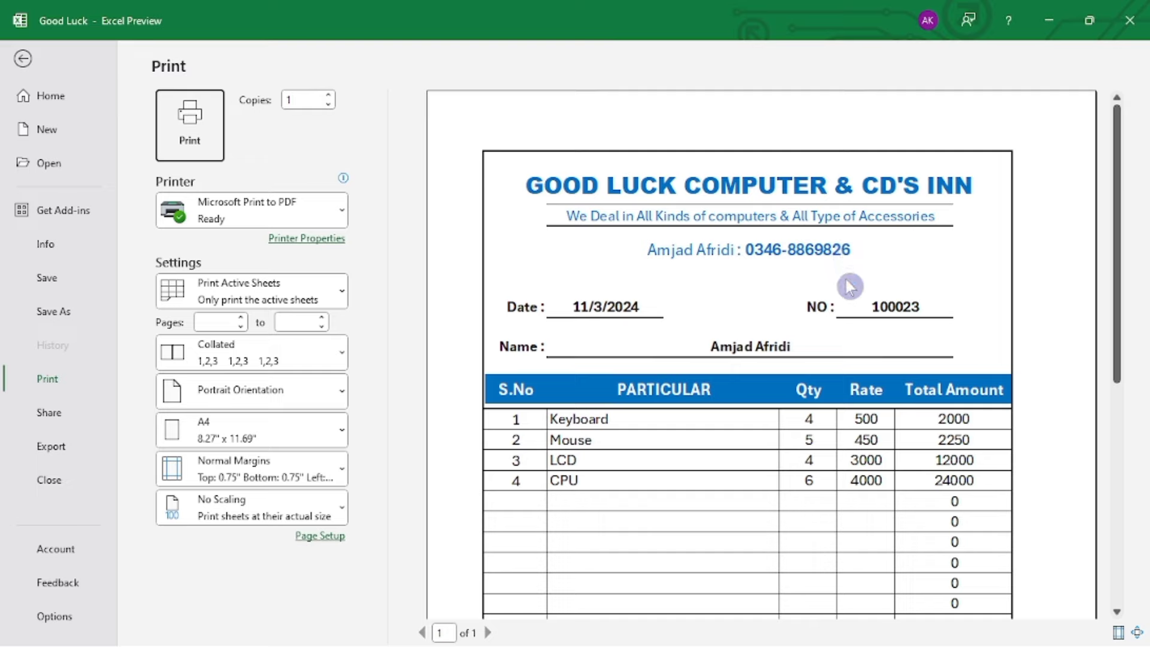
scroll(851, 295, down, 2)
scroll(851, 295, down, 2)
scroll(851, 296, up, 2)
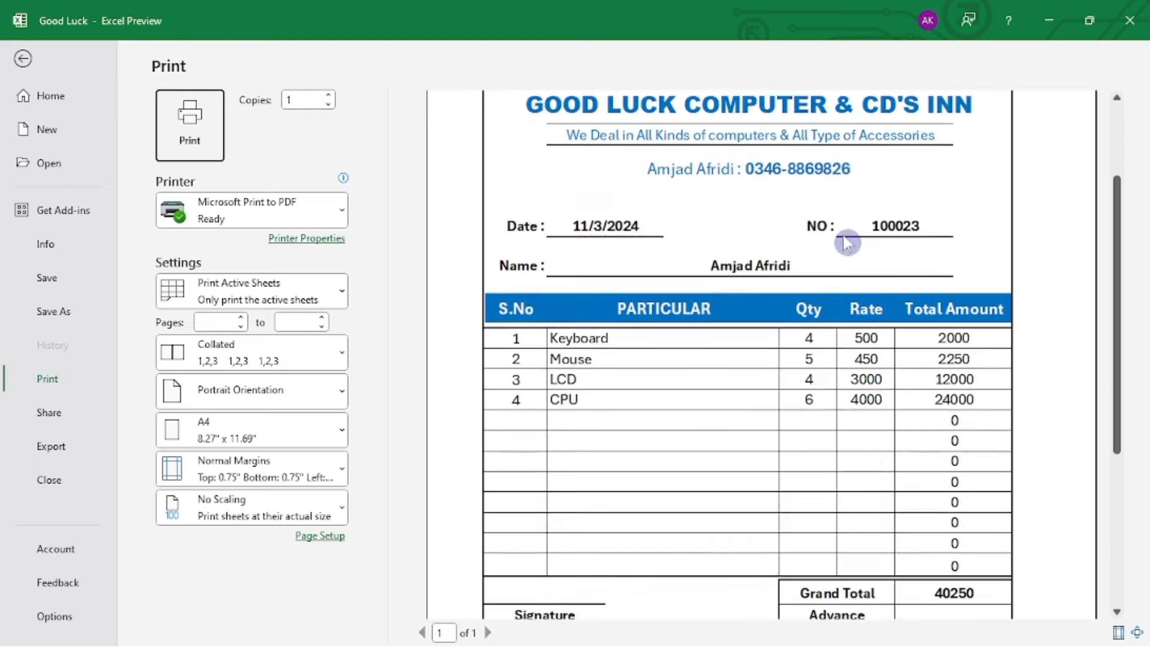
scroll(847, 239, up, 1)
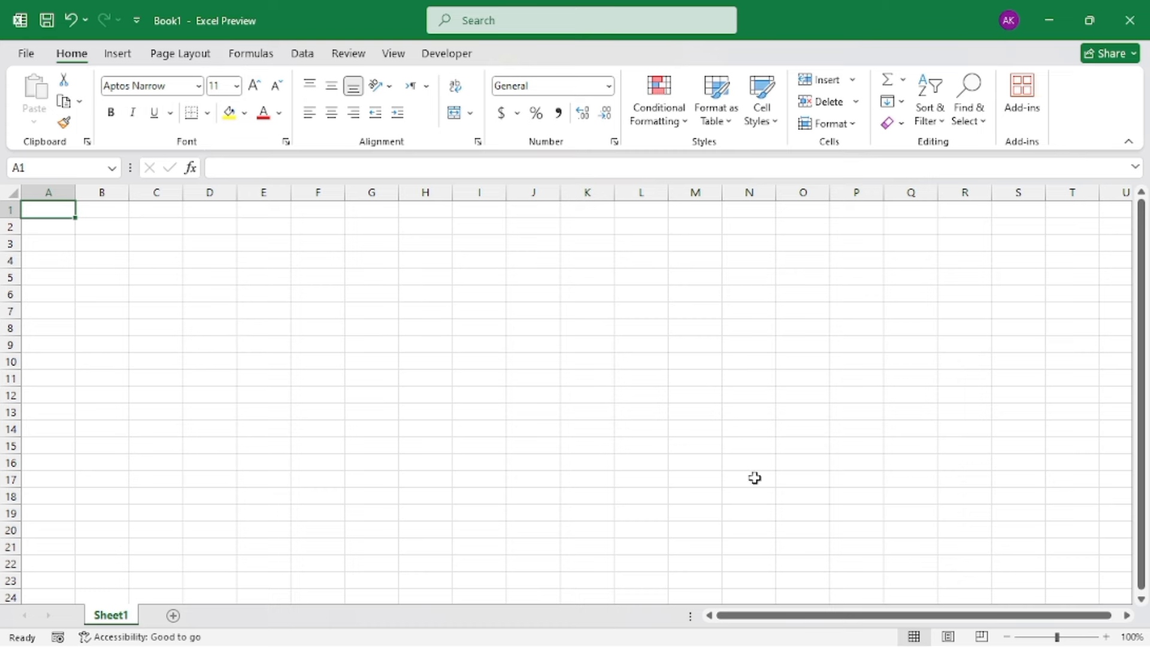
Show the blank sheet in Page Layout view, then return to Normal view with the column I page break.
click(947, 638)
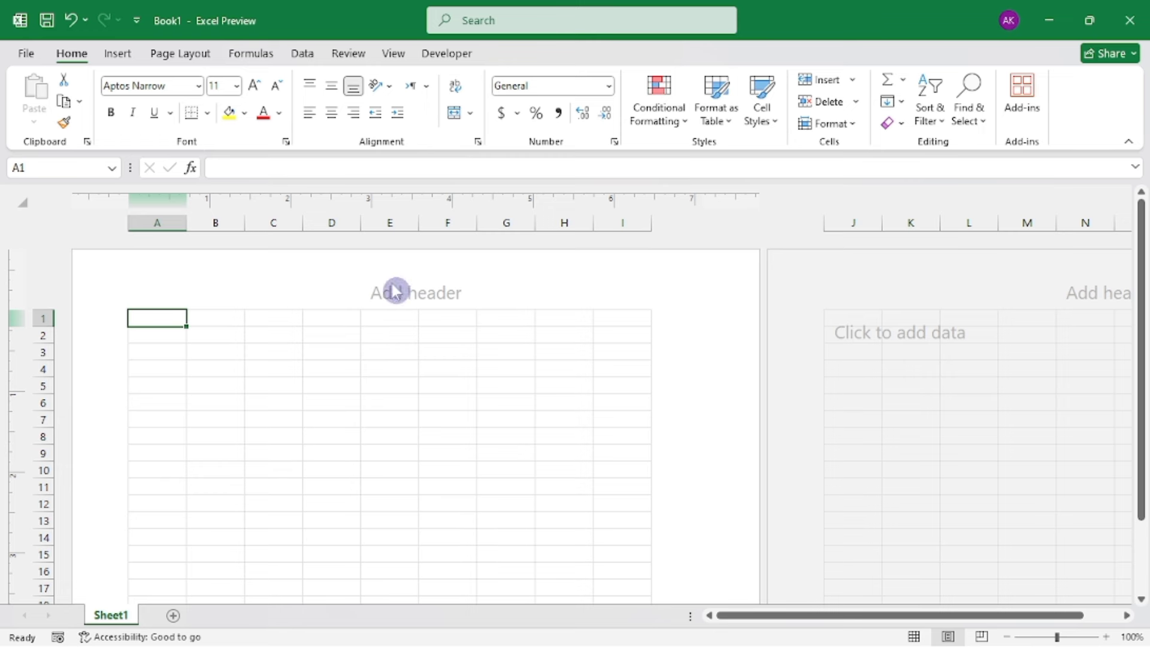
click(541, 368)
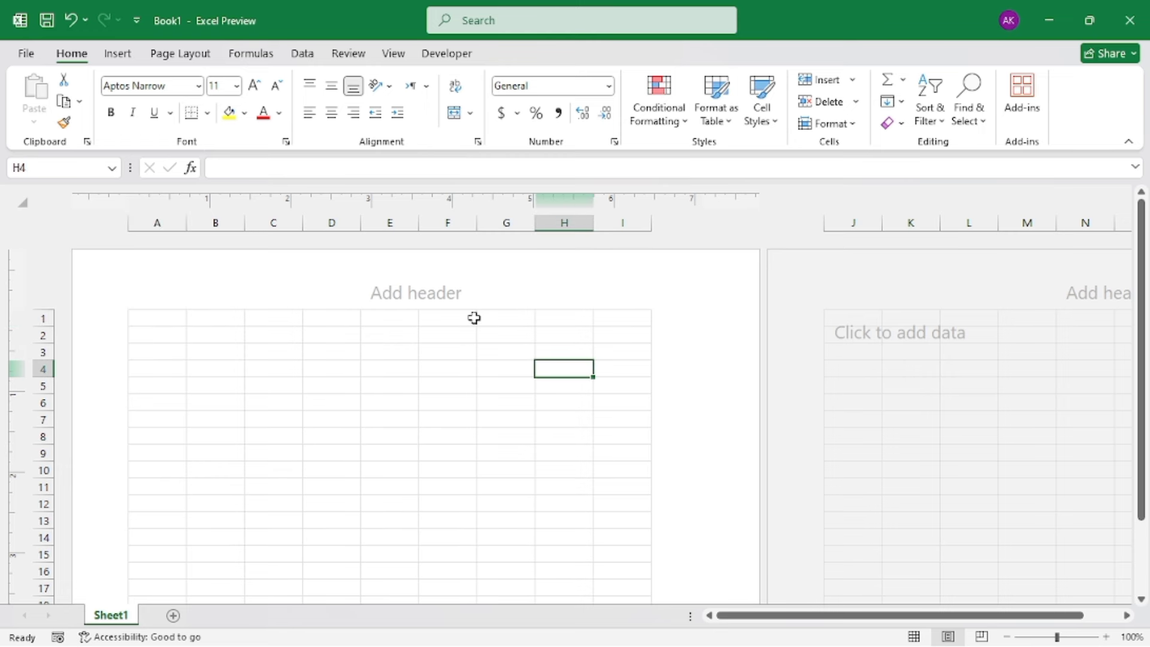
click(915, 636)
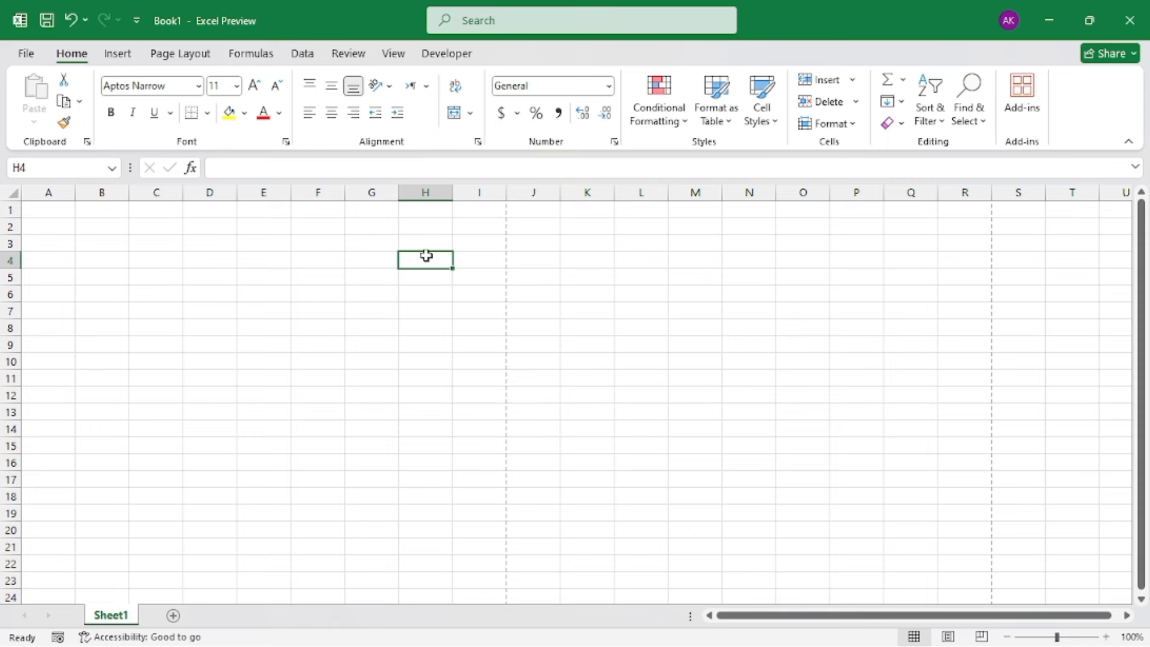
ctrl+scroll(495, 235, up, 3)
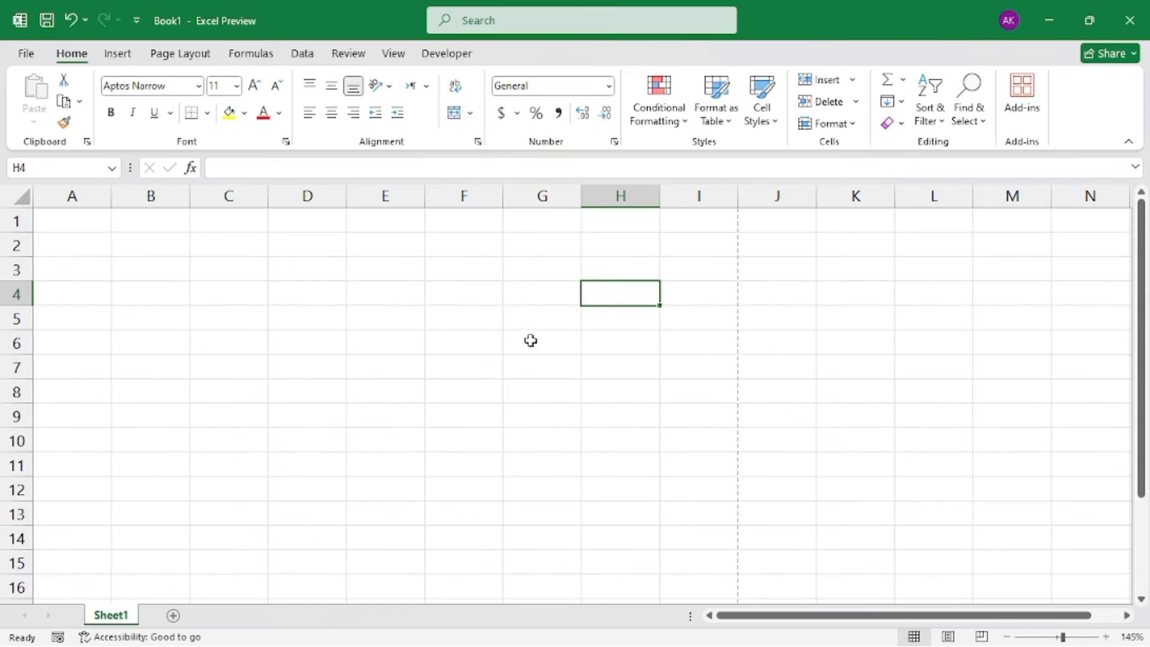
ctrl+scroll(531, 340, down, 1)
ctrl+scroll(531, 340, down, 1)
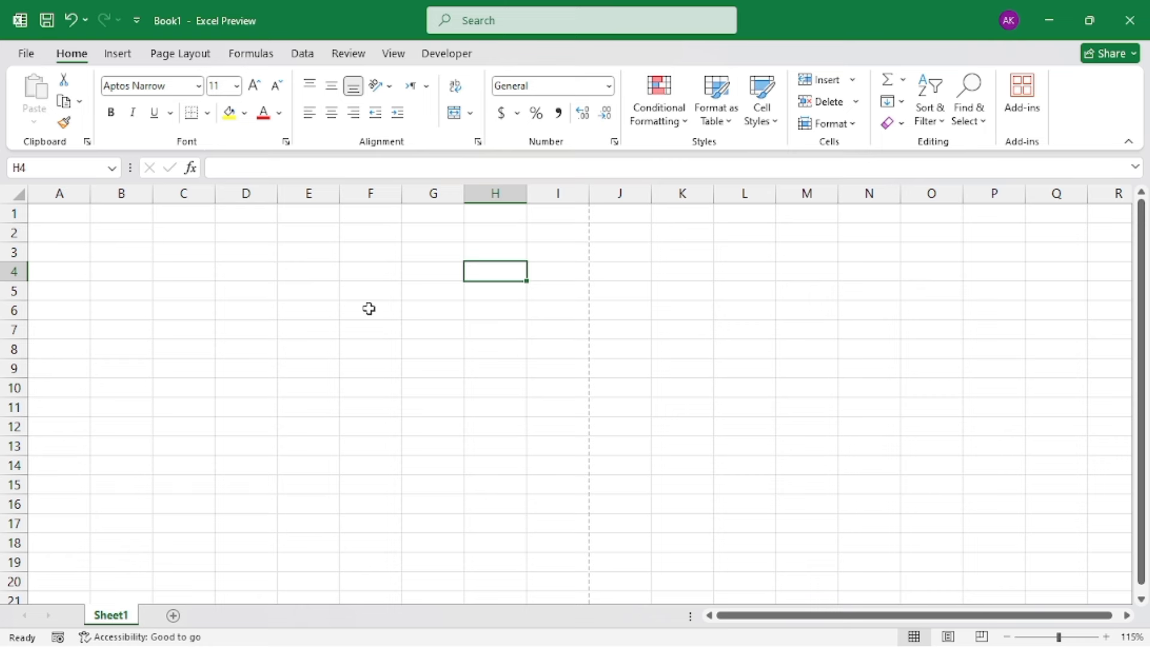
Merge and centre A2:I2 and enter the title 'GOOD LUCK COMPUTER & CD'S INN'.
click(14, 214)
drag(66, 234, 186, 234)
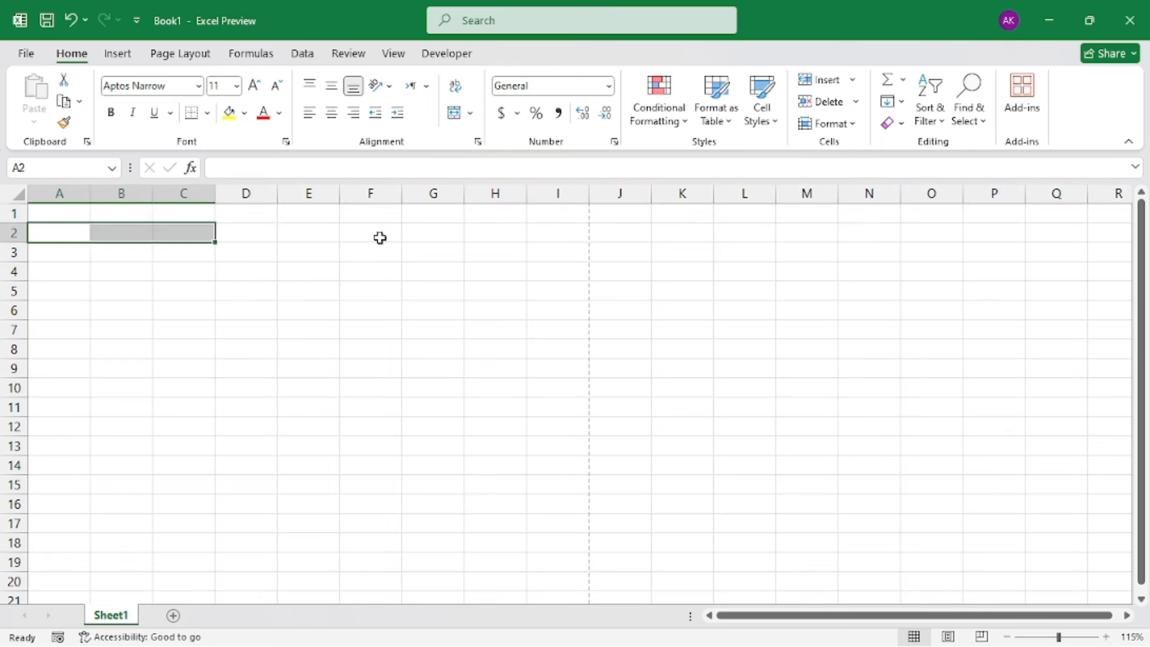
drag(491, 234, 586, 231)
mouse_move(69, 238)
mouse_down()
mouse_move(398, 246)
mouse_move(560, 228)
mouse_up()
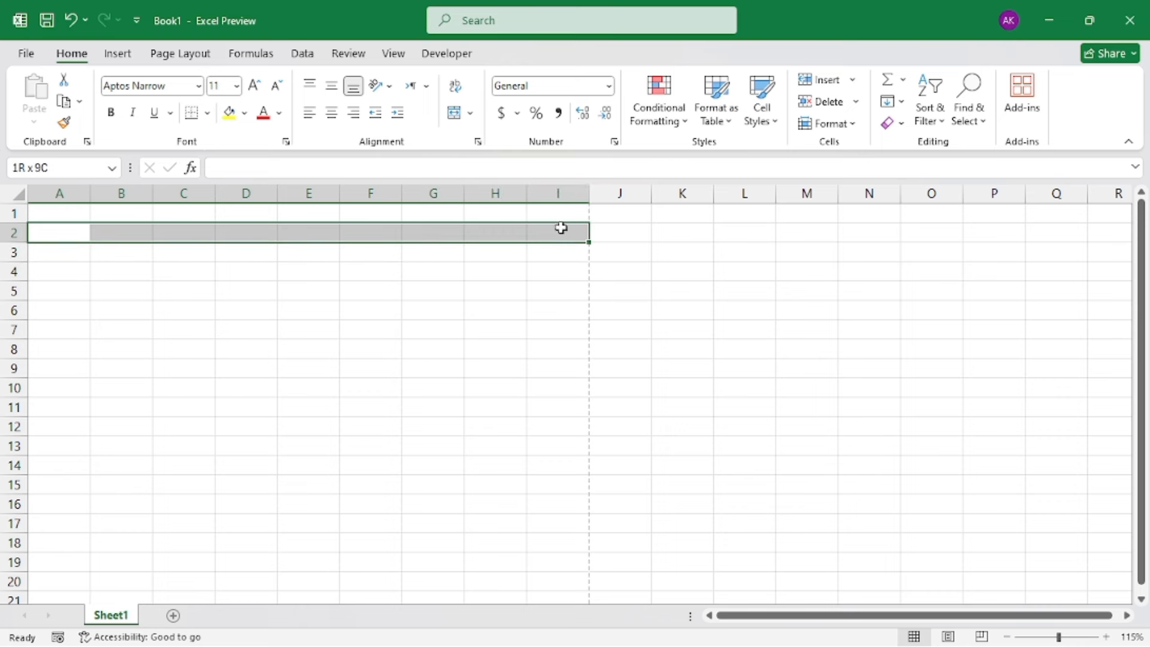
click(455, 118)
key(ctrl+c)
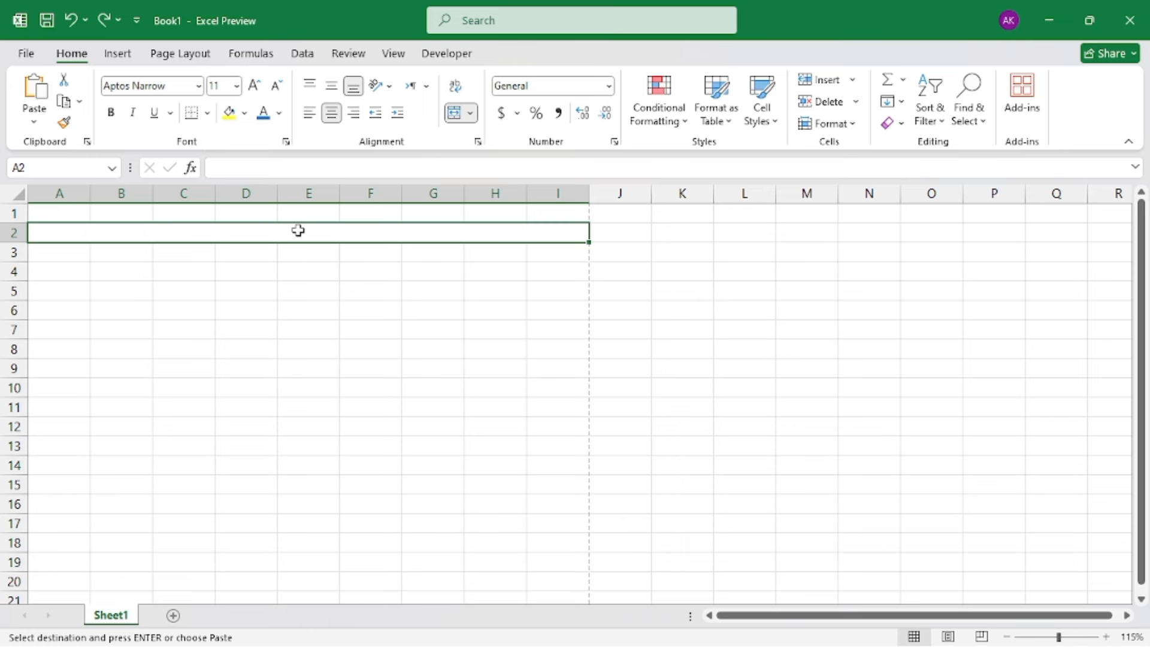
text(G)
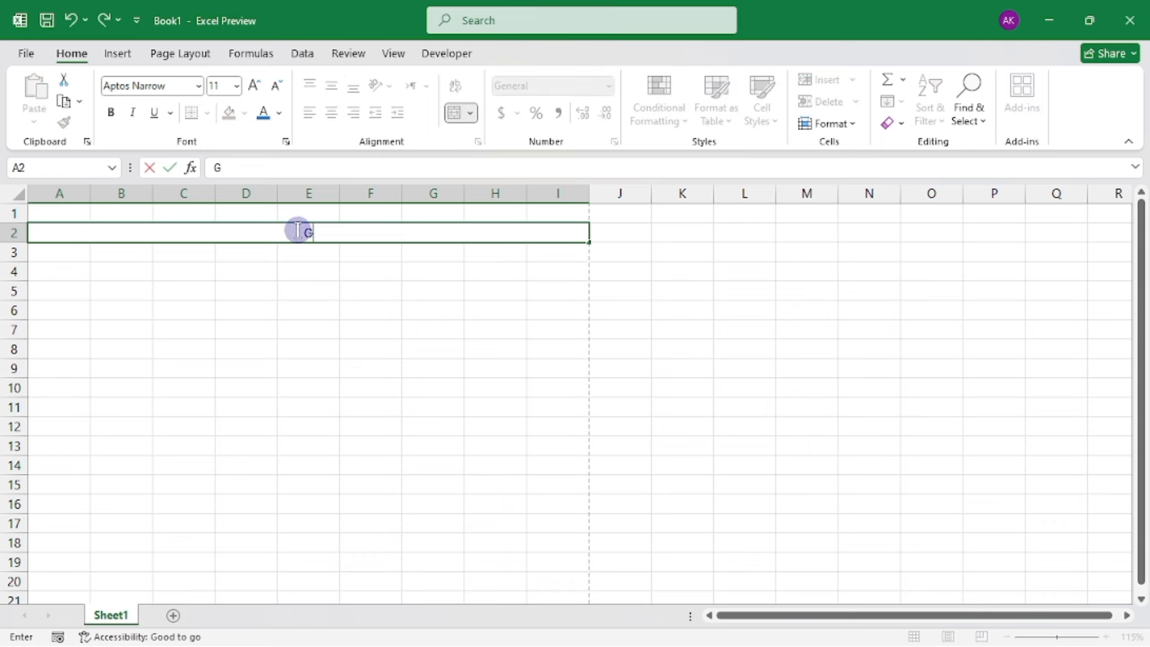
text(OOD LUCK)
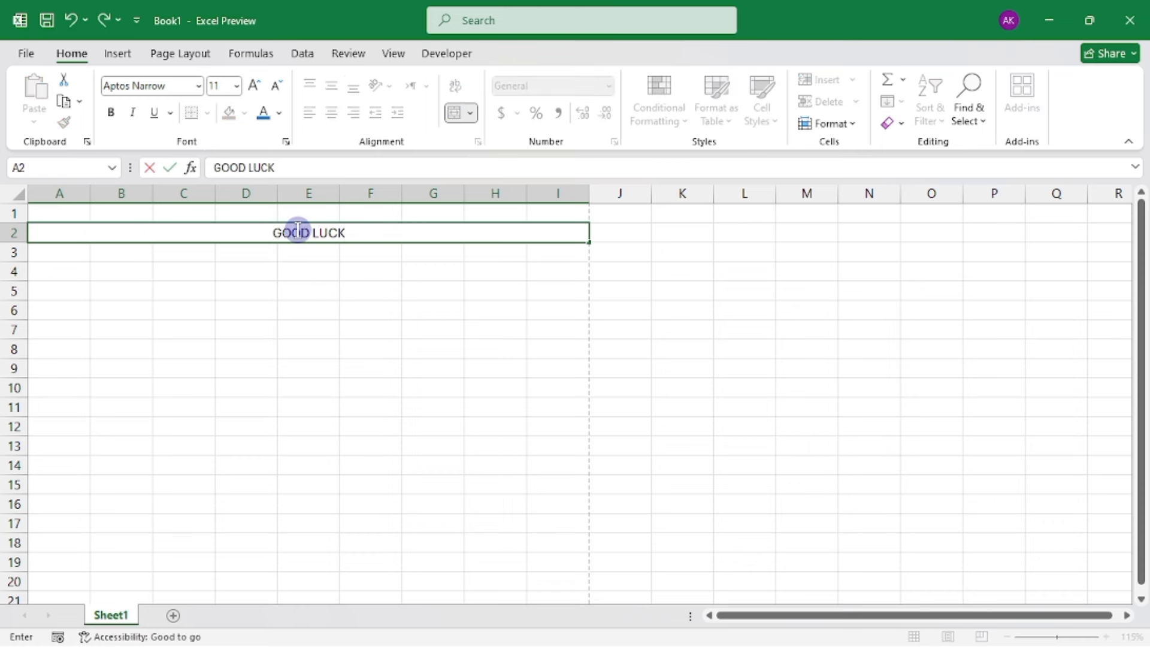
text( COMPUTER & )
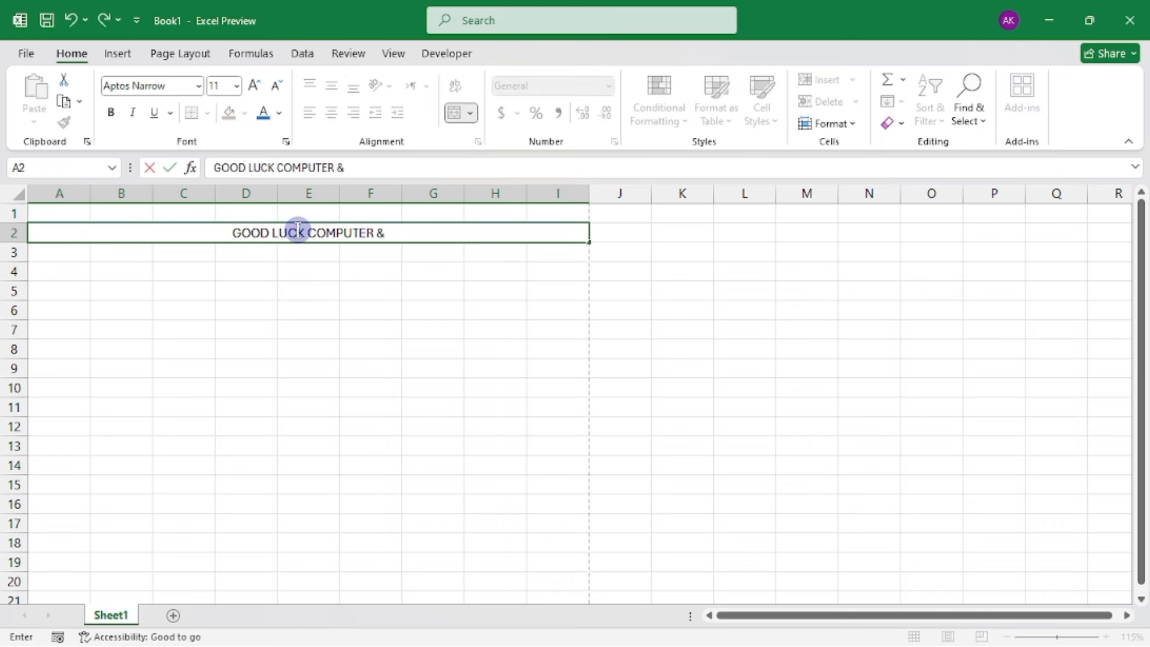
text(CD'S I)
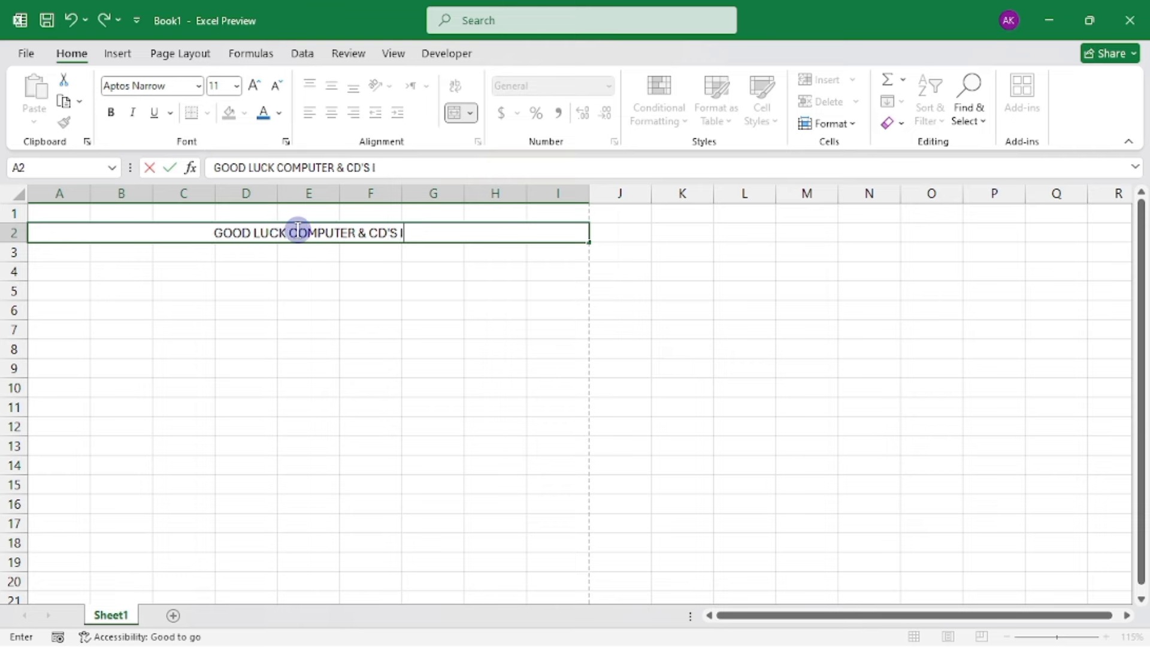
text(NN)
key(Return)
Merge B3:H4 across each row and paste the tagline into row 3.
click(59, 193)
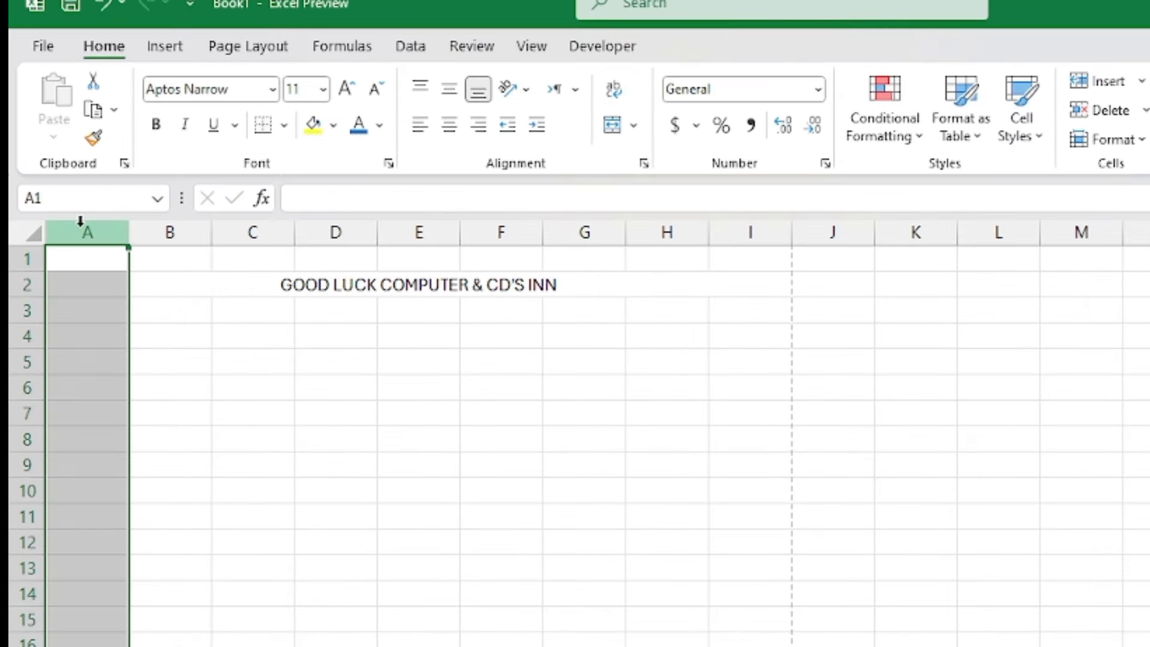
mouse_move(169, 308)
mouse_down()
mouse_move(651, 350)
mouse_move(659, 340)
mouse_up()
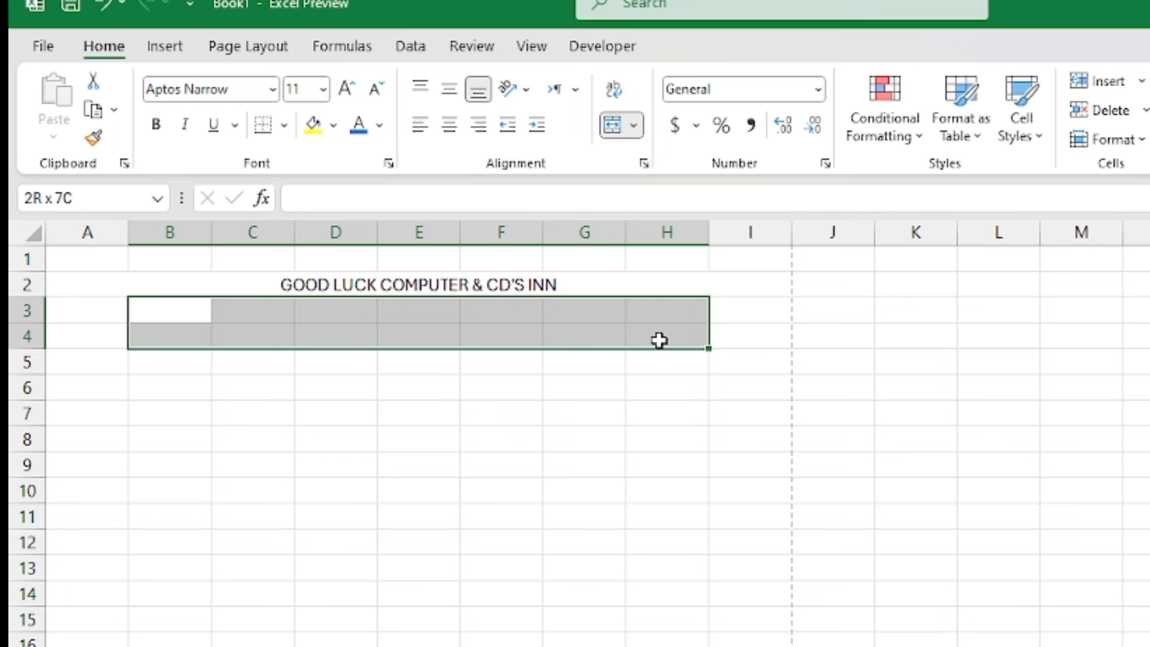
click(640, 123)
click(659, 188)
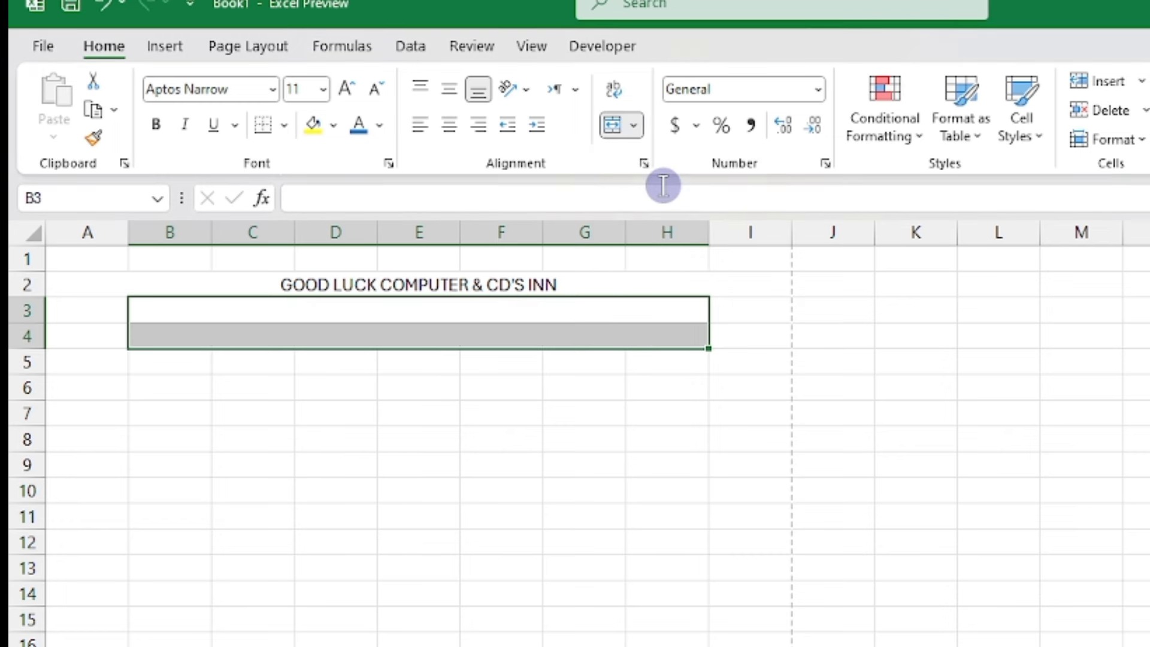
click(350, 309)
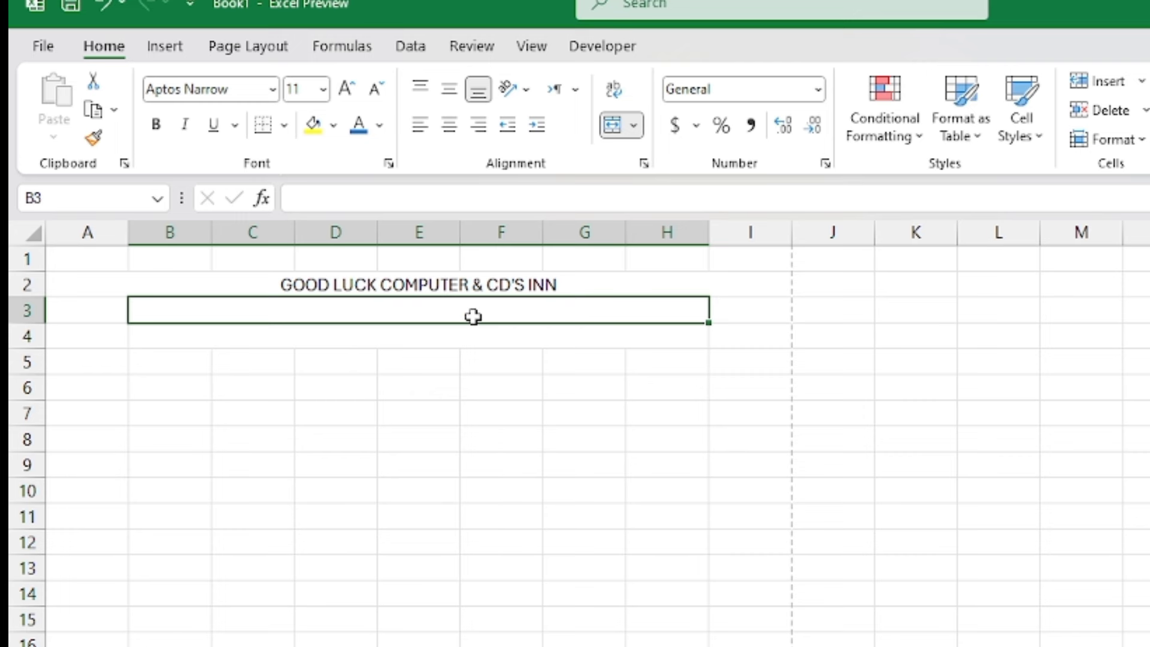
key(ctrl+v)
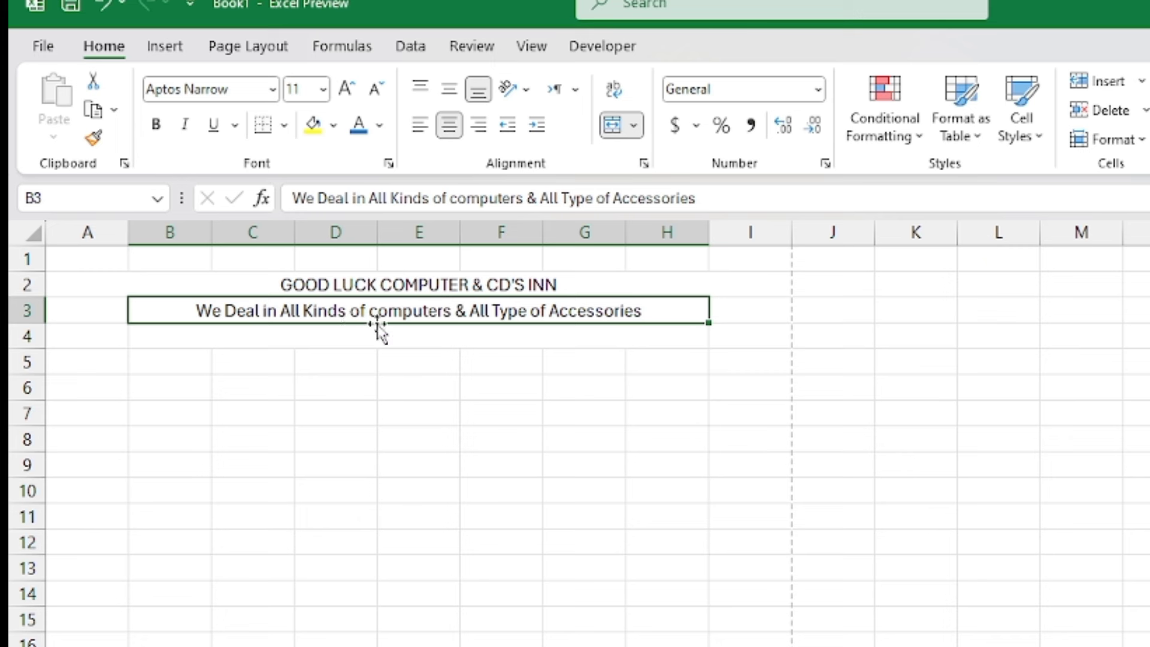
Enter the contact line with the shop's phone number in the merged row 4 cell.
click(382, 336)
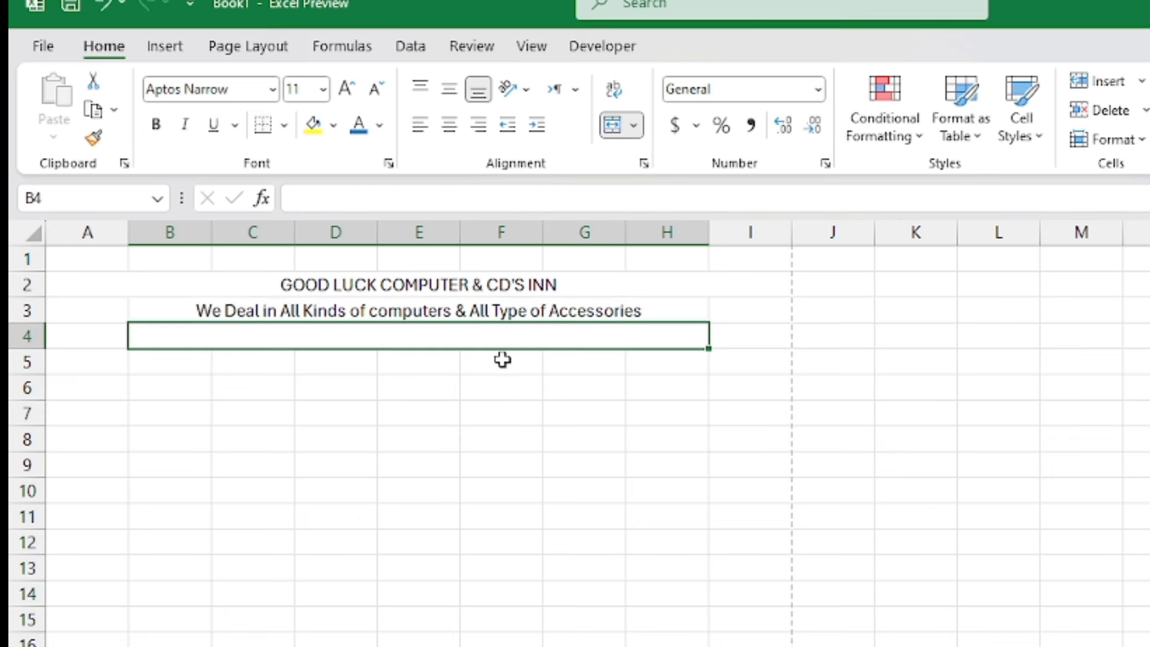
text(cONTA)
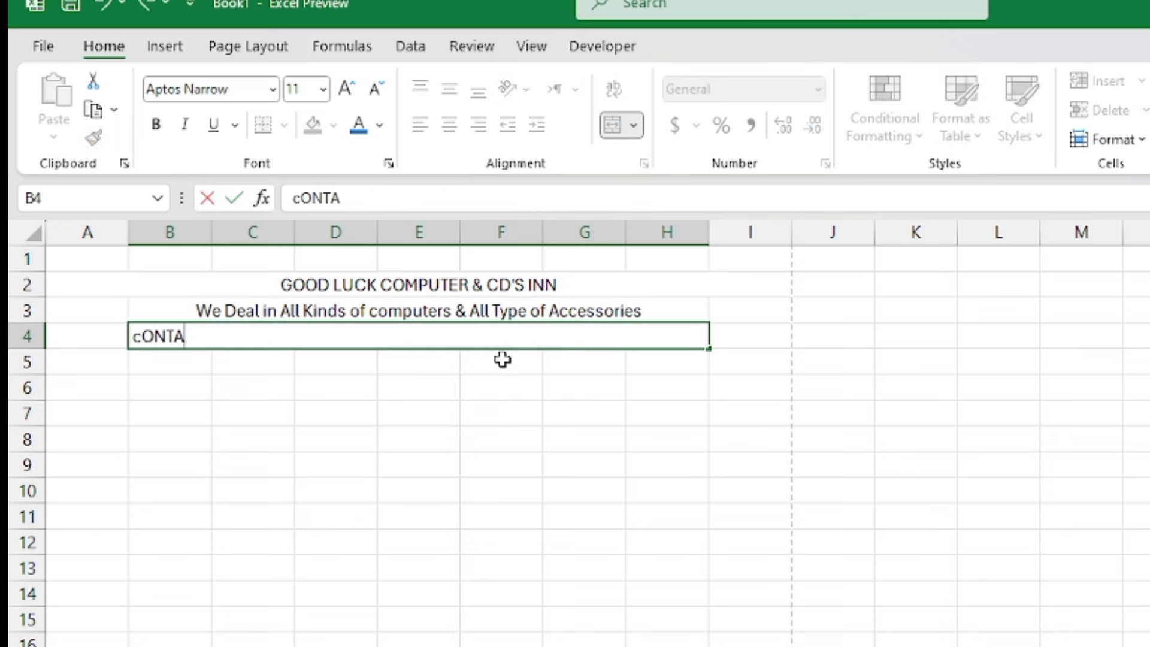
text(CT )
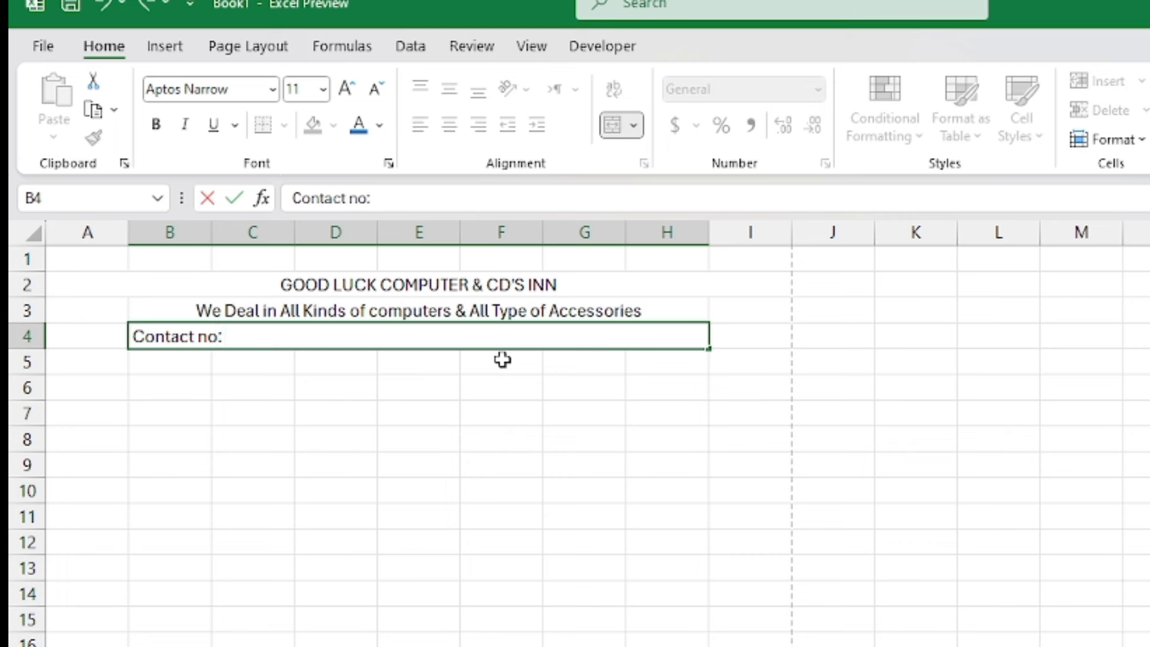
text(03451234)
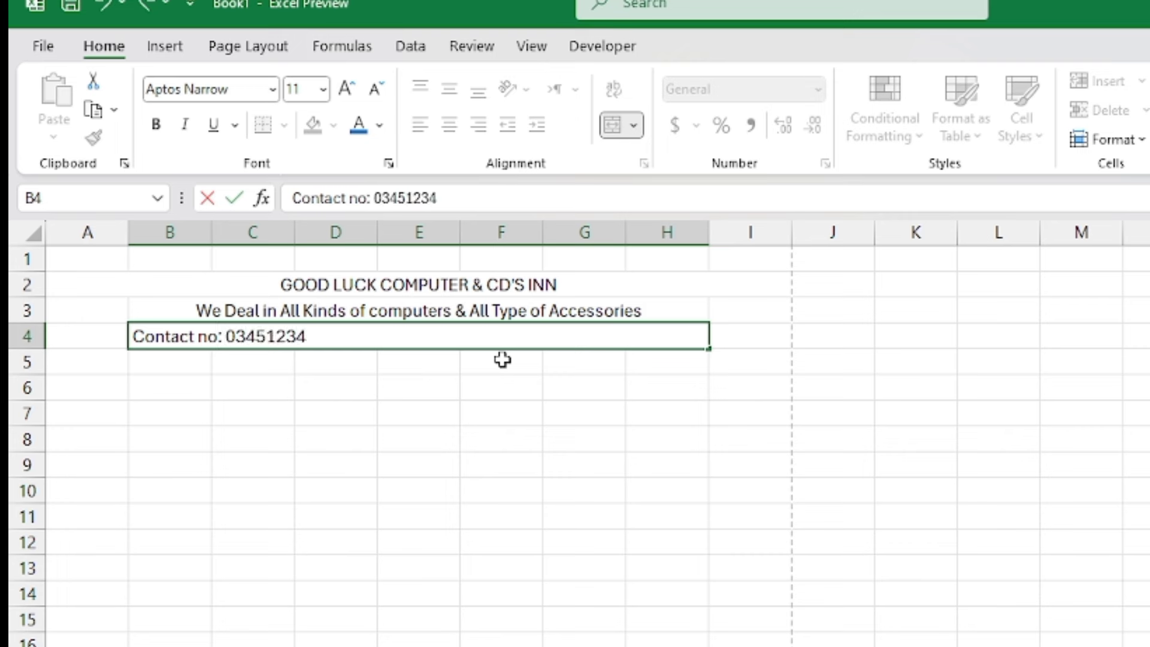
text(567)
key(ctrl+Return)
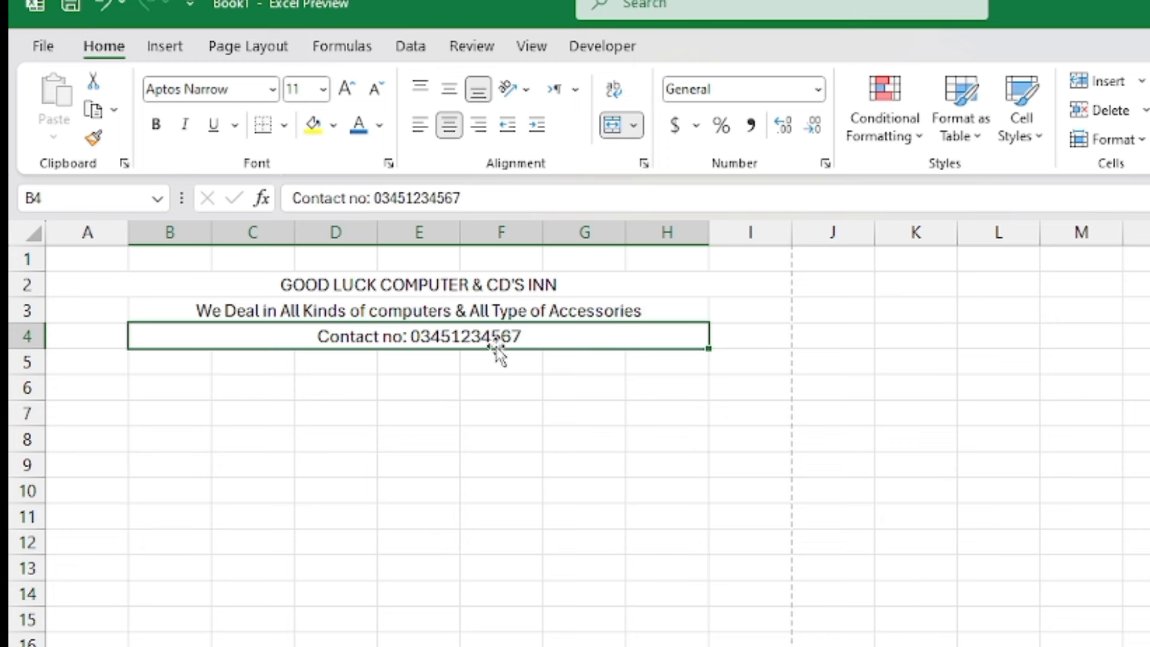
Make the title 20 pt bold blue Arial Black and enlarge the tagline one size step.
click(396, 288)
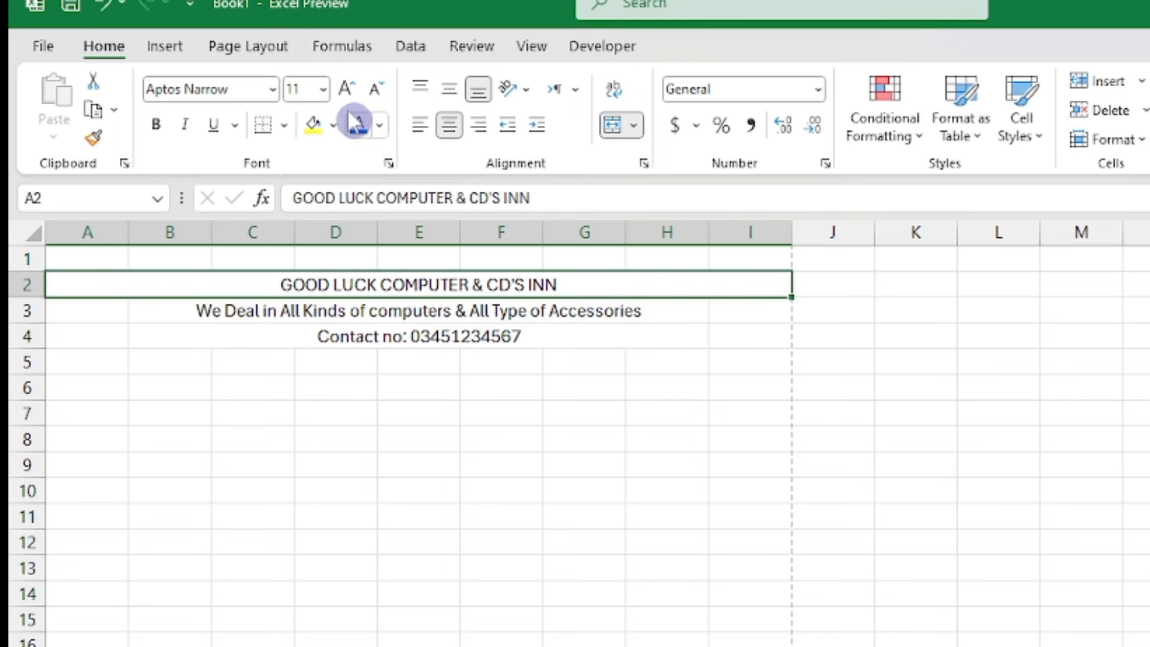
click(324, 88)
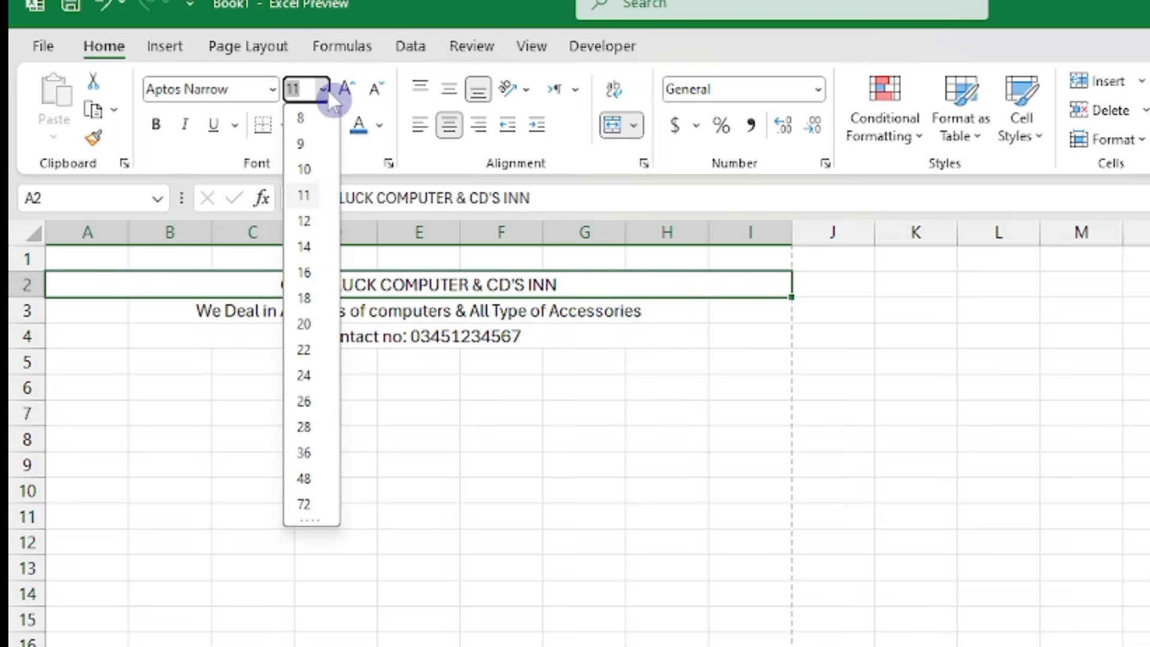
click(309, 324)
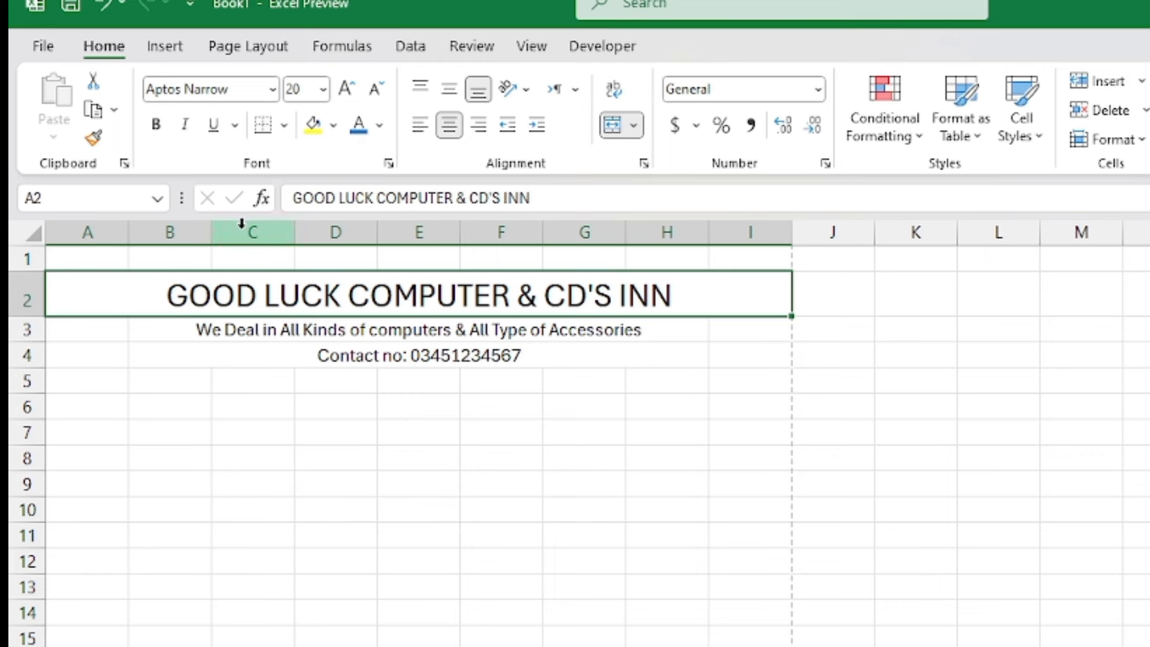
click(156, 124)
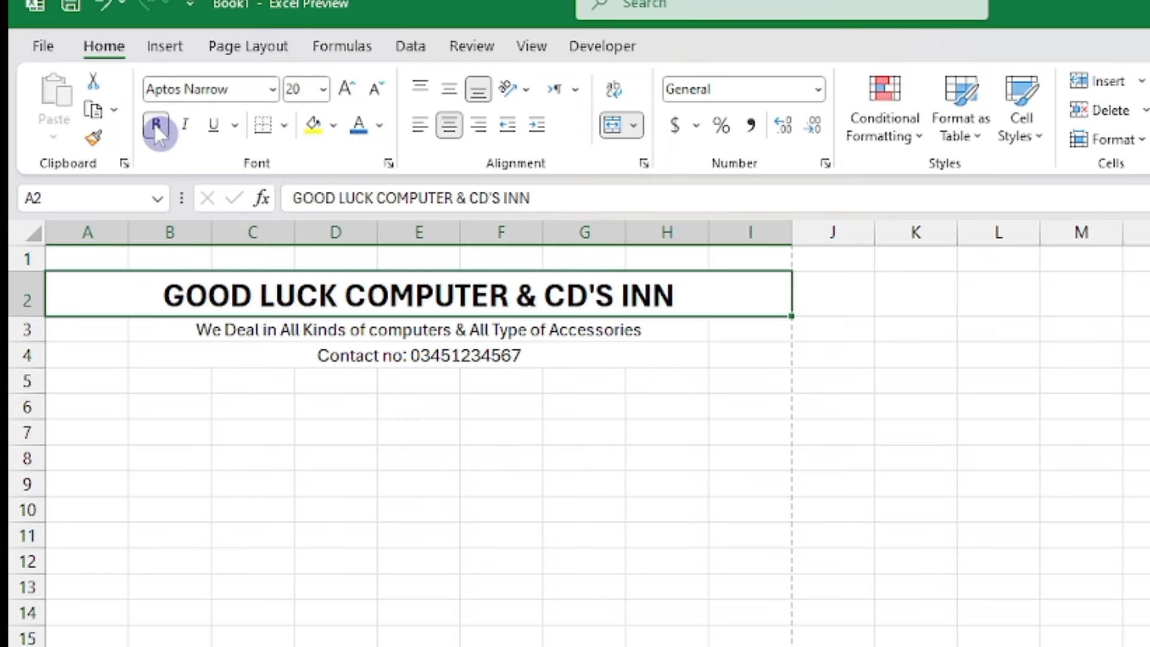
click(271, 91)
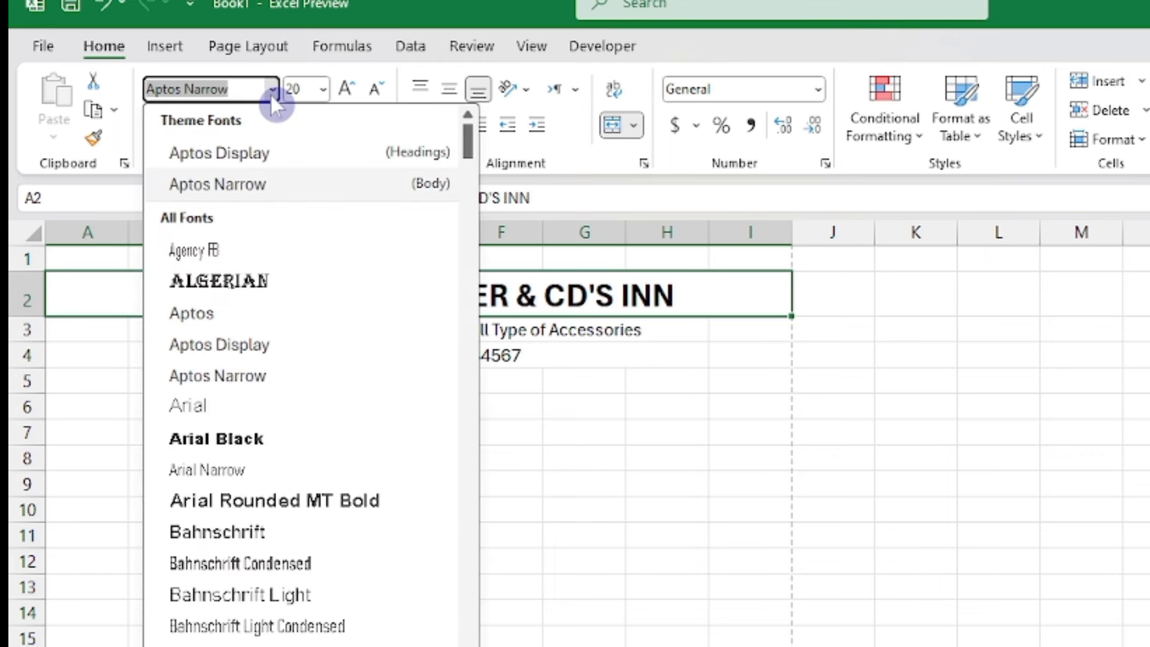
click(249, 440)
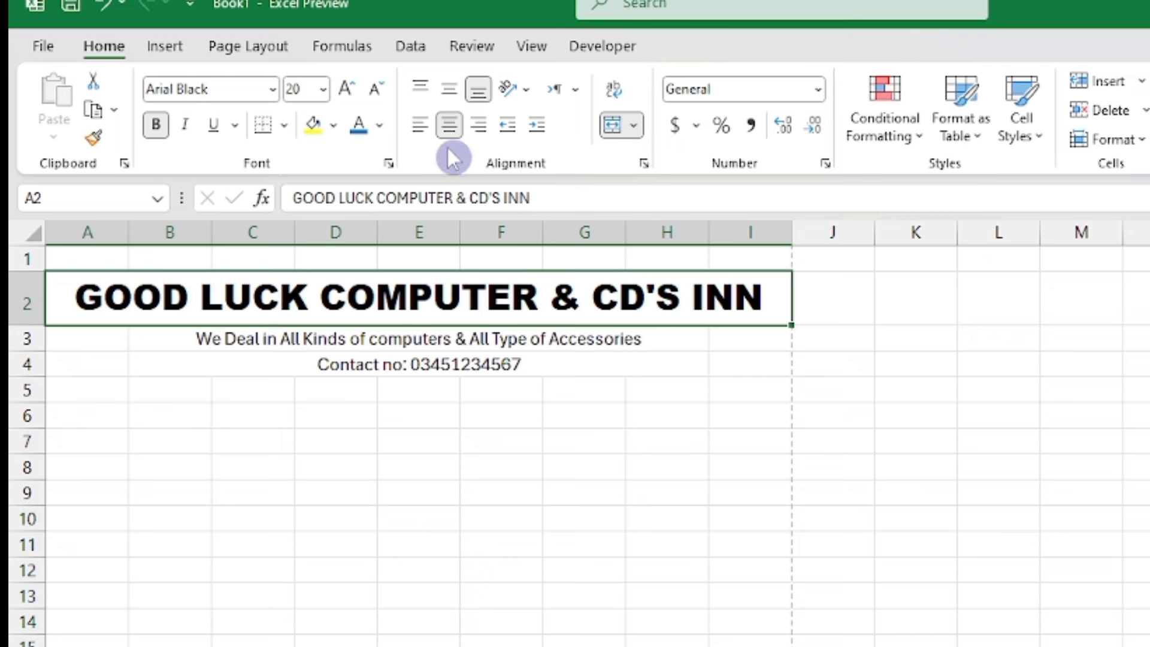
click(379, 124)
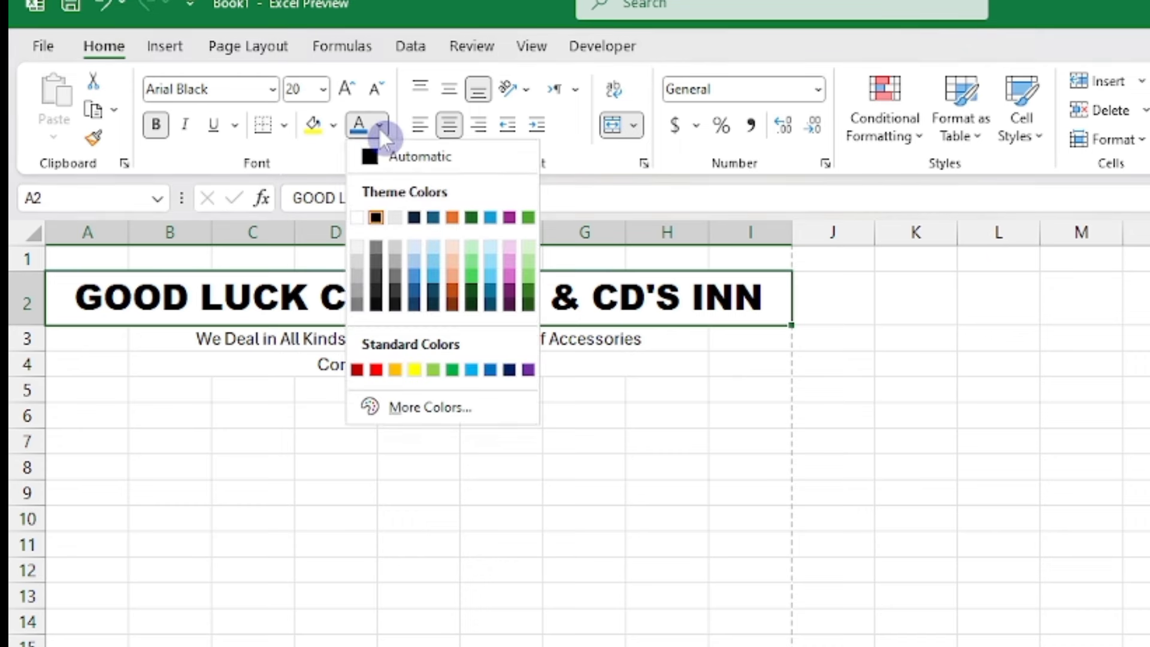
click(492, 370)
click(403, 342)
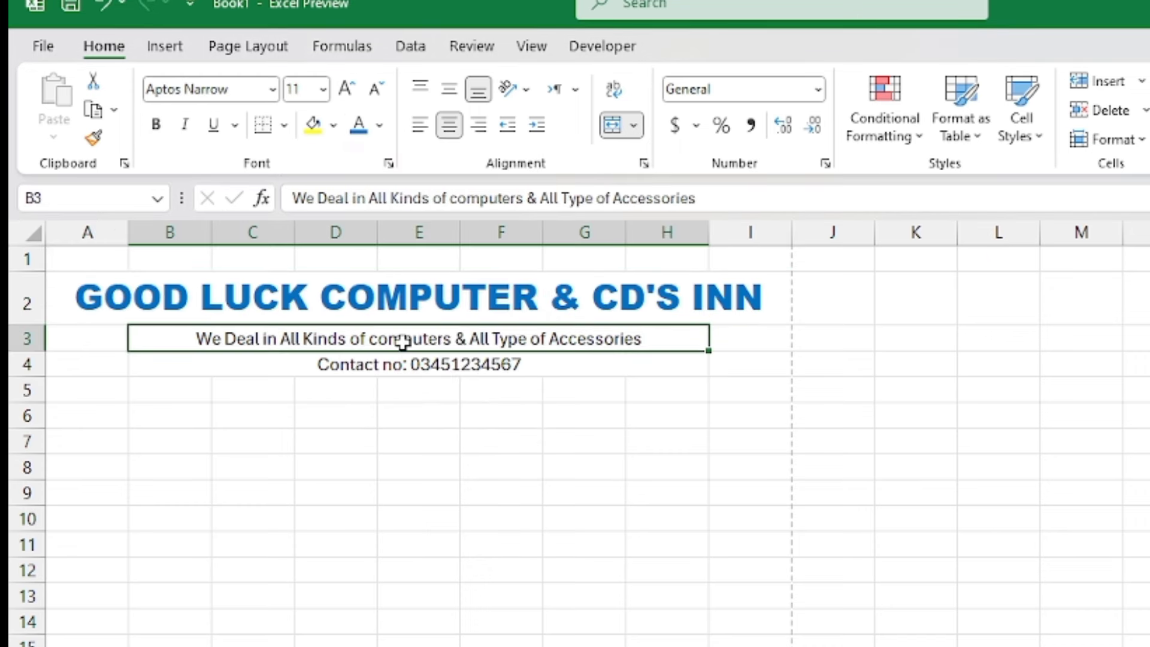
click(346, 90)
Enlarge the tagline to 14 pt blue and the contact line to 16 pt blue.
click(347, 89)
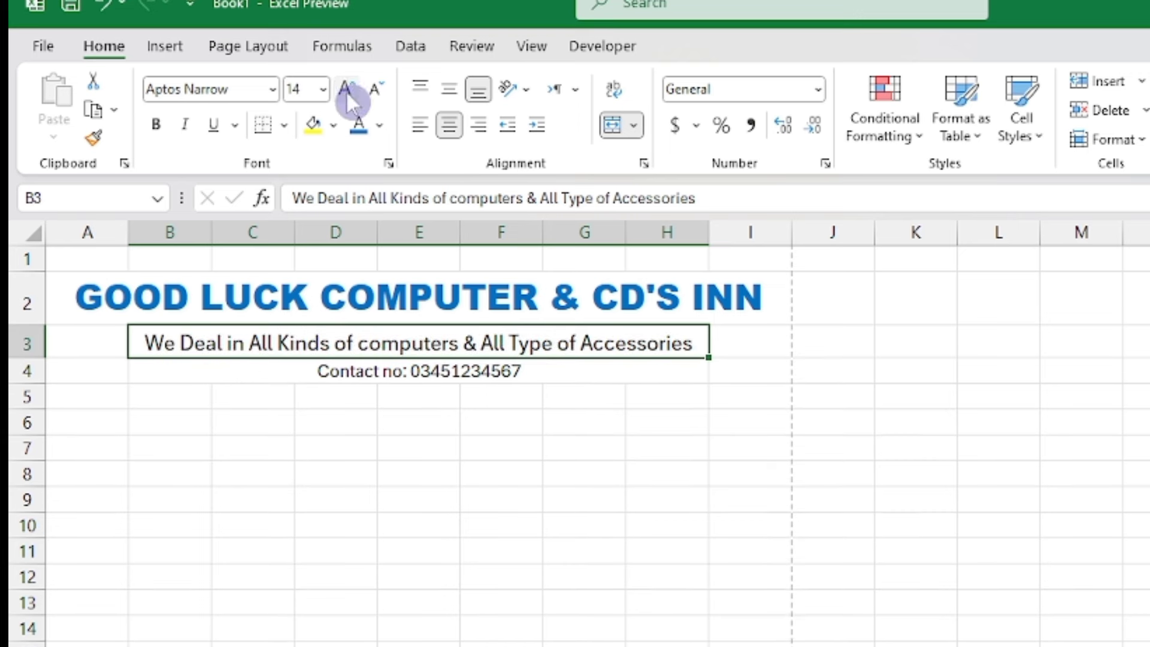
click(358, 128)
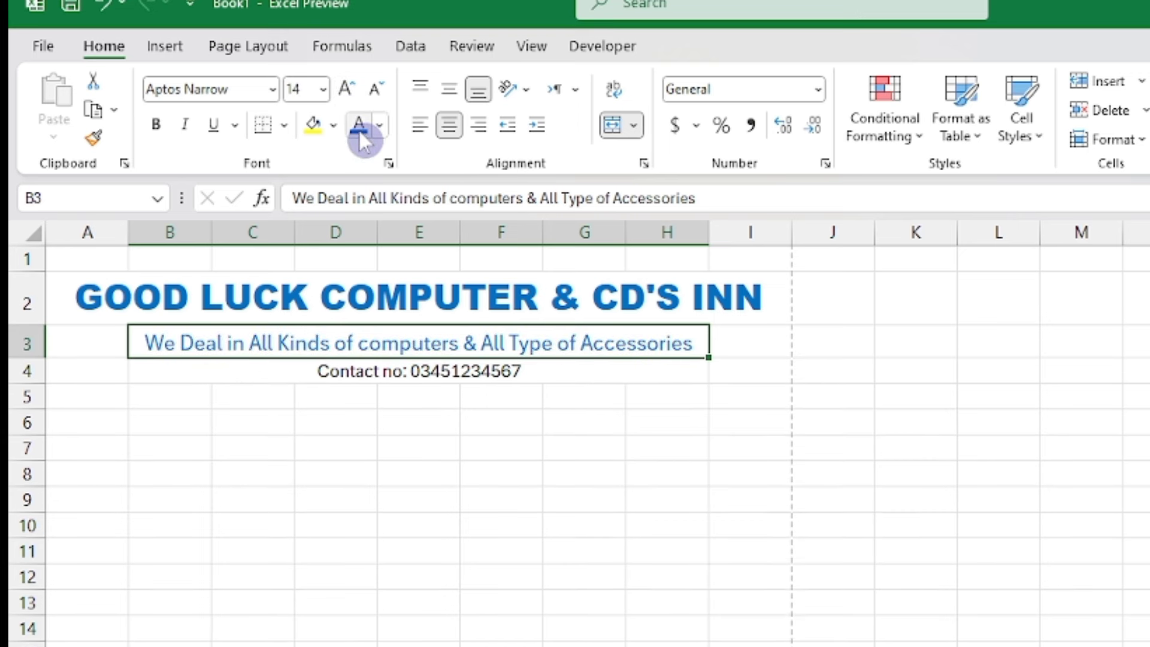
click(409, 378)
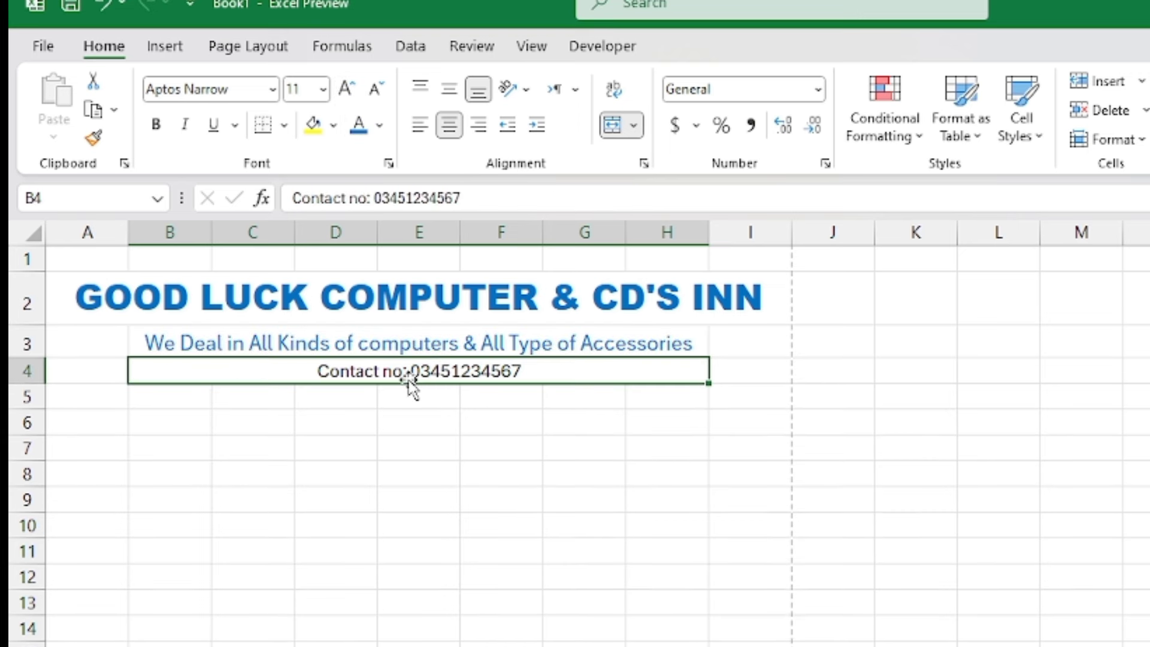
click(345, 90)
click(345, 90)
click(345, 89)
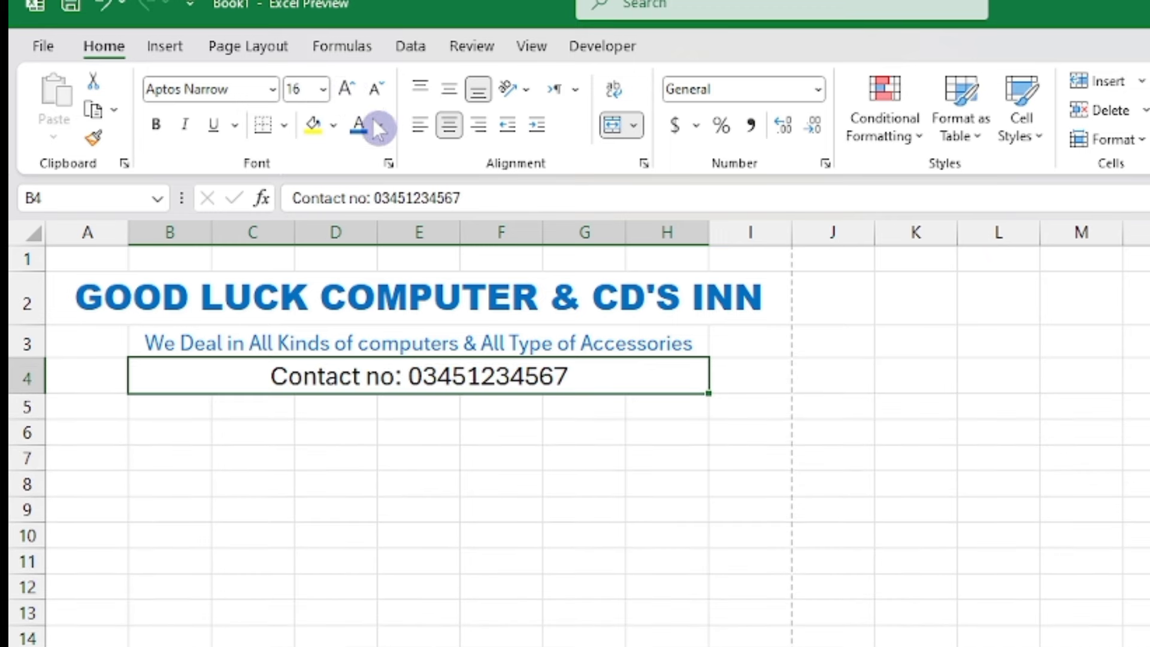
click(358, 127)
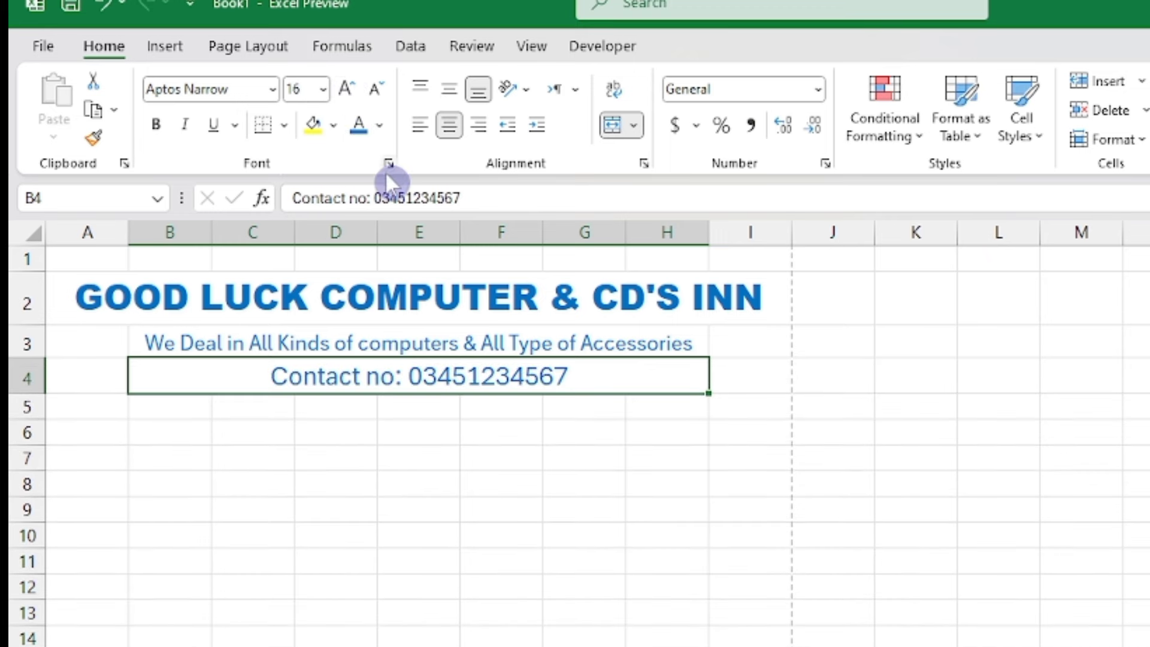
Bold only the phone number within the contact line.
double_click(572, 376)
drag(569, 376, 409, 371)
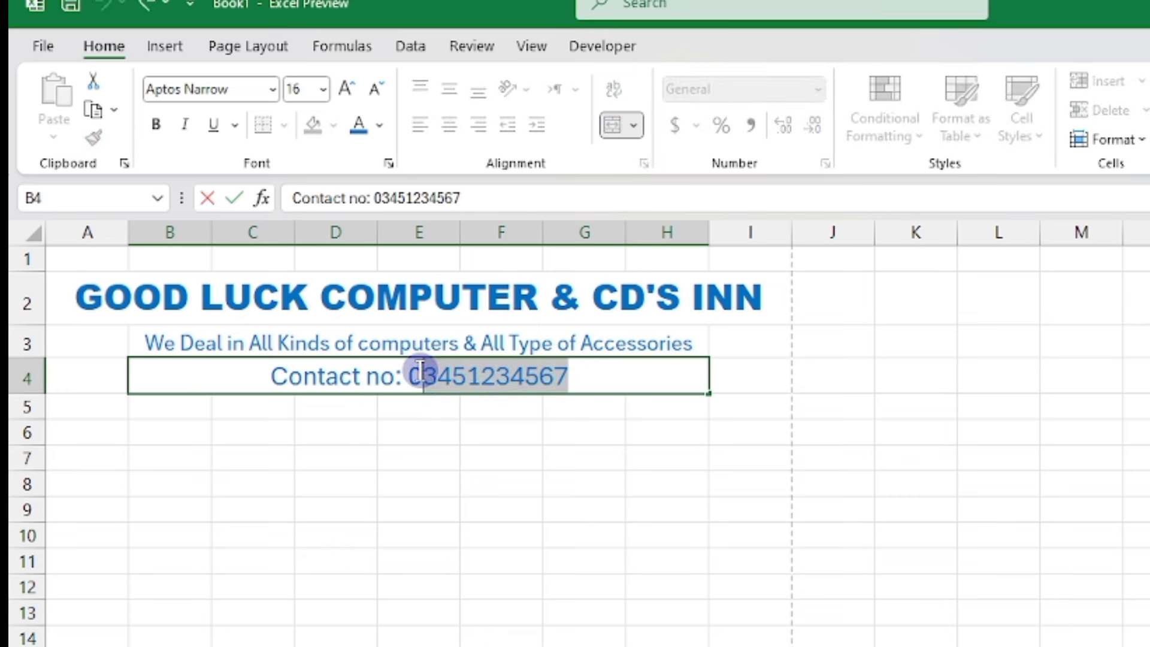
click(159, 127)
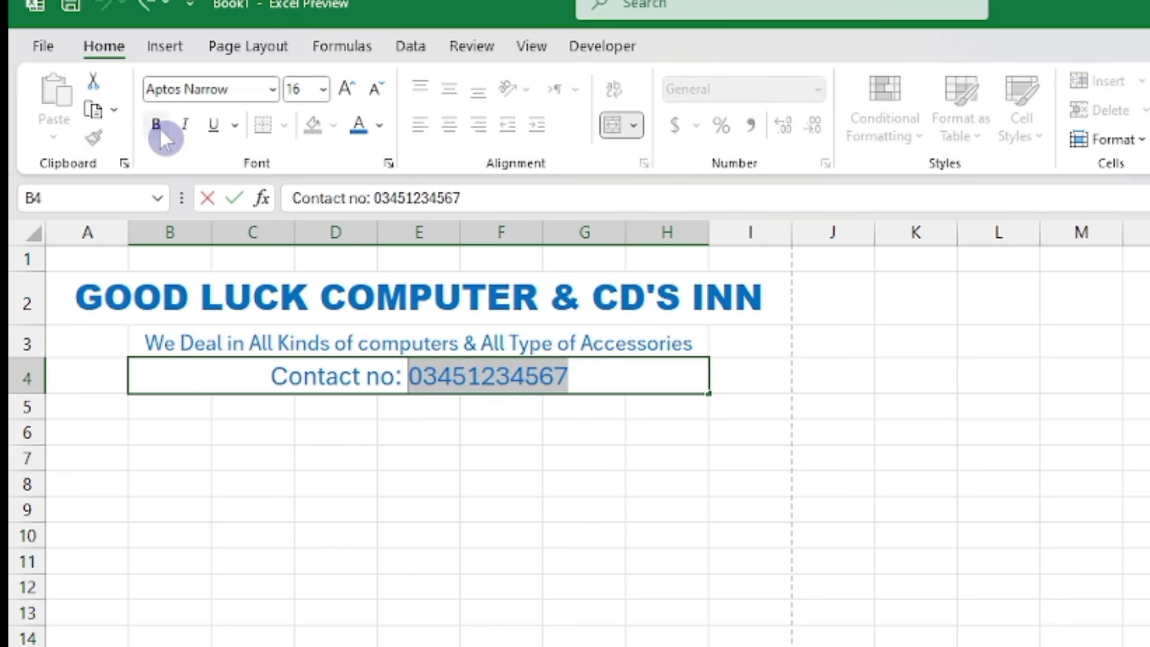
click(306, 427)
Type the label 'Date:' in cell A7.
click(87, 469)
text(Date:)
click(346, 89)
Make 'Date:' bold and right-aligned, and merge B7:C7 with a thick bottom border.
click(451, 135)
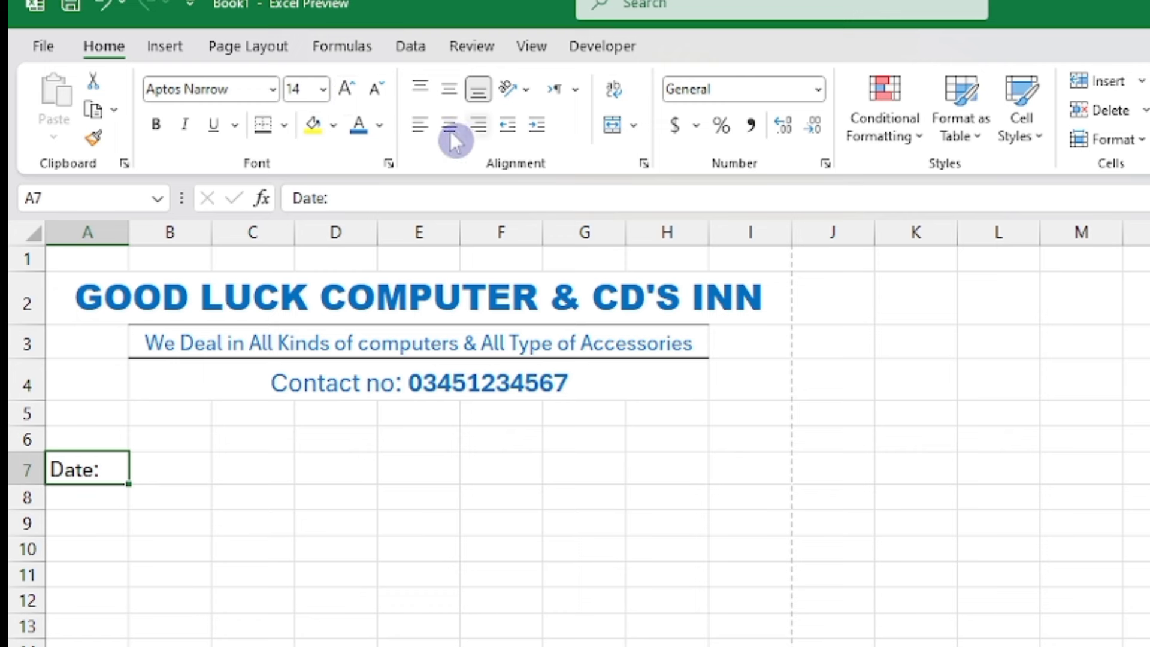
click(157, 123)
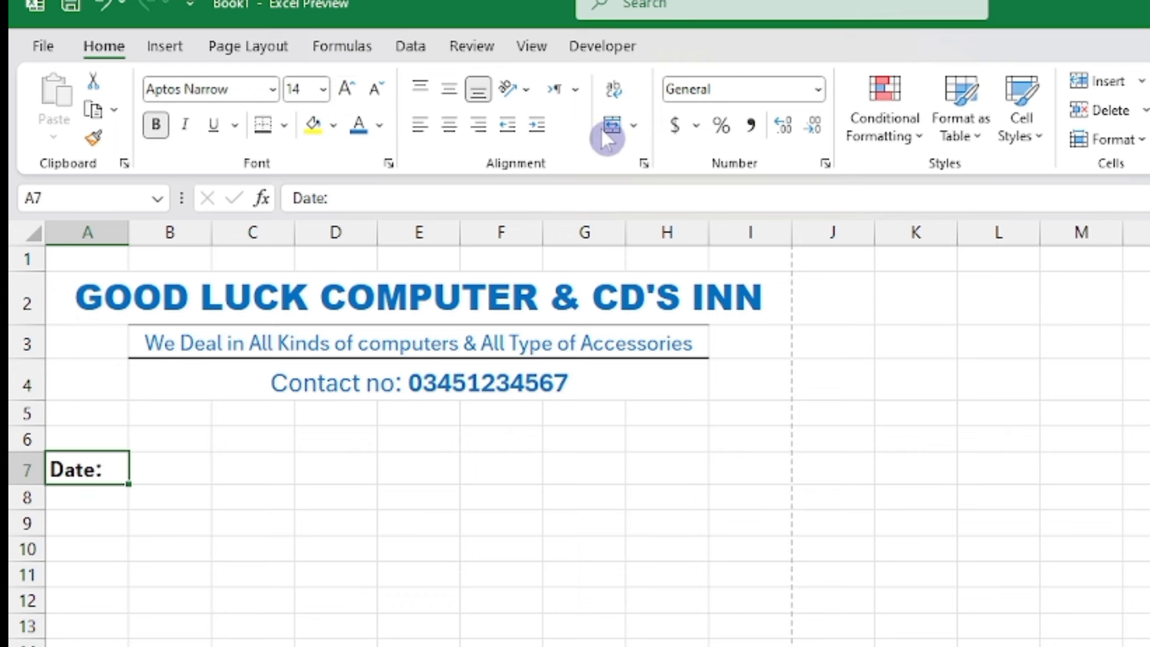
click(479, 126)
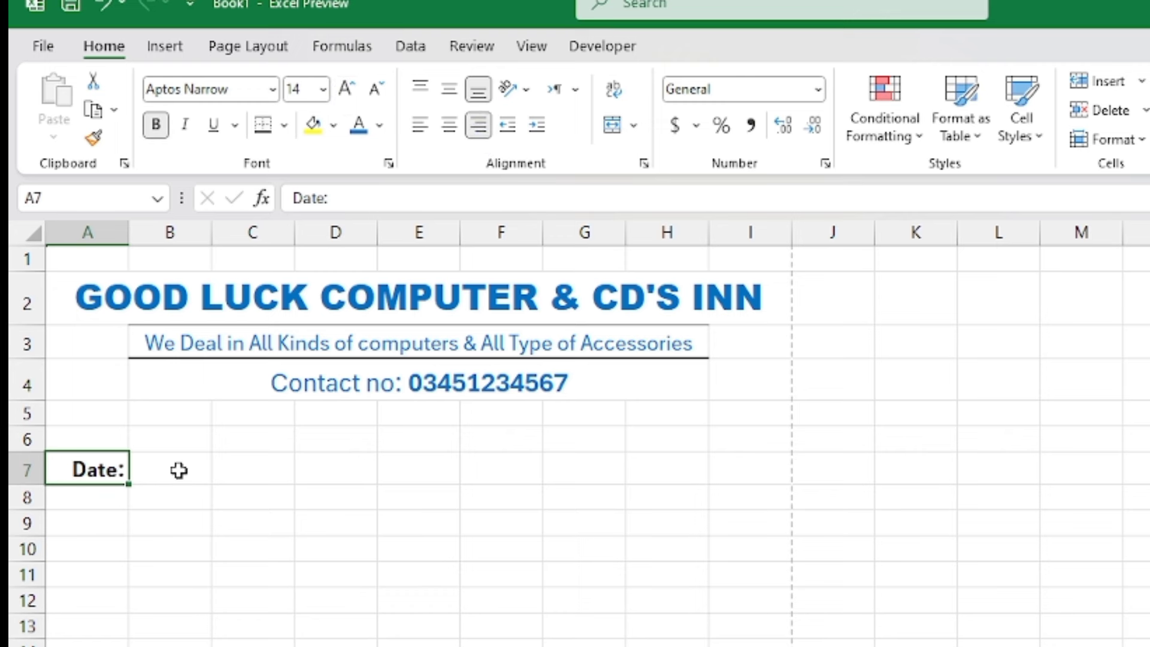
drag(174, 470, 244, 467)
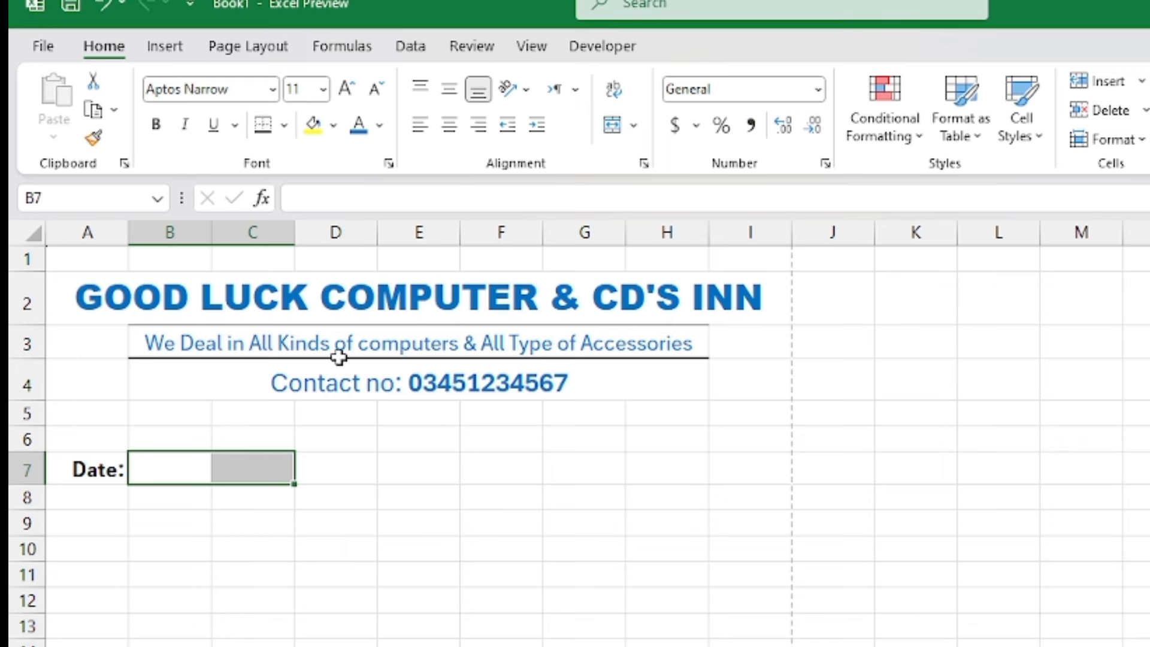
click(617, 121)
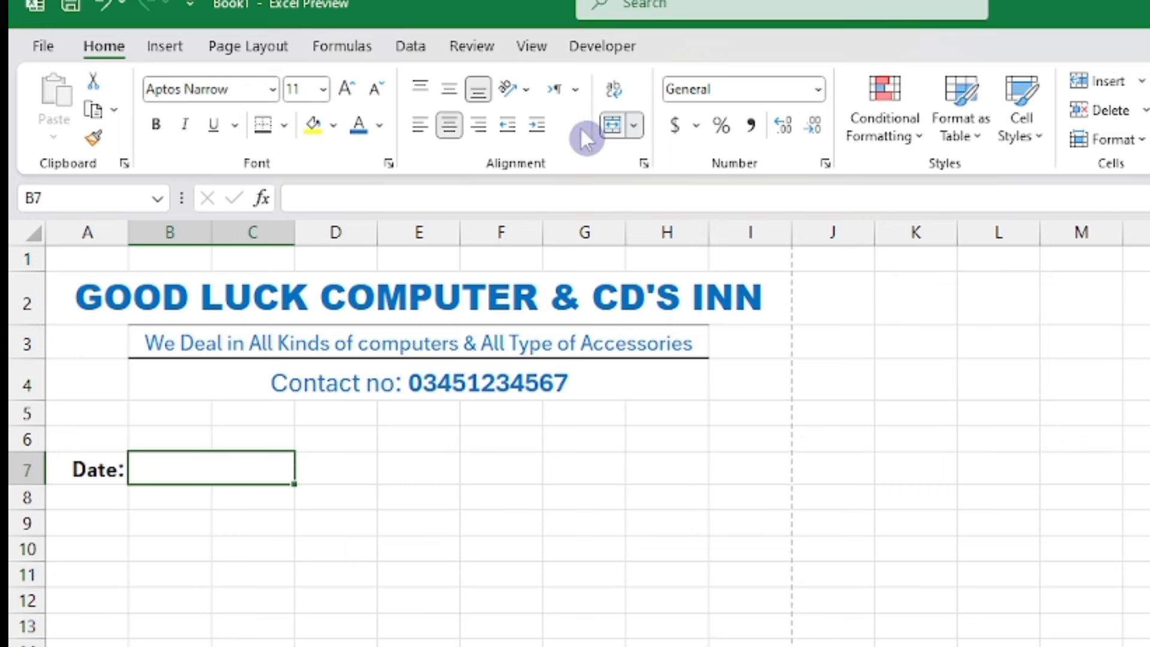
click(291, 127)
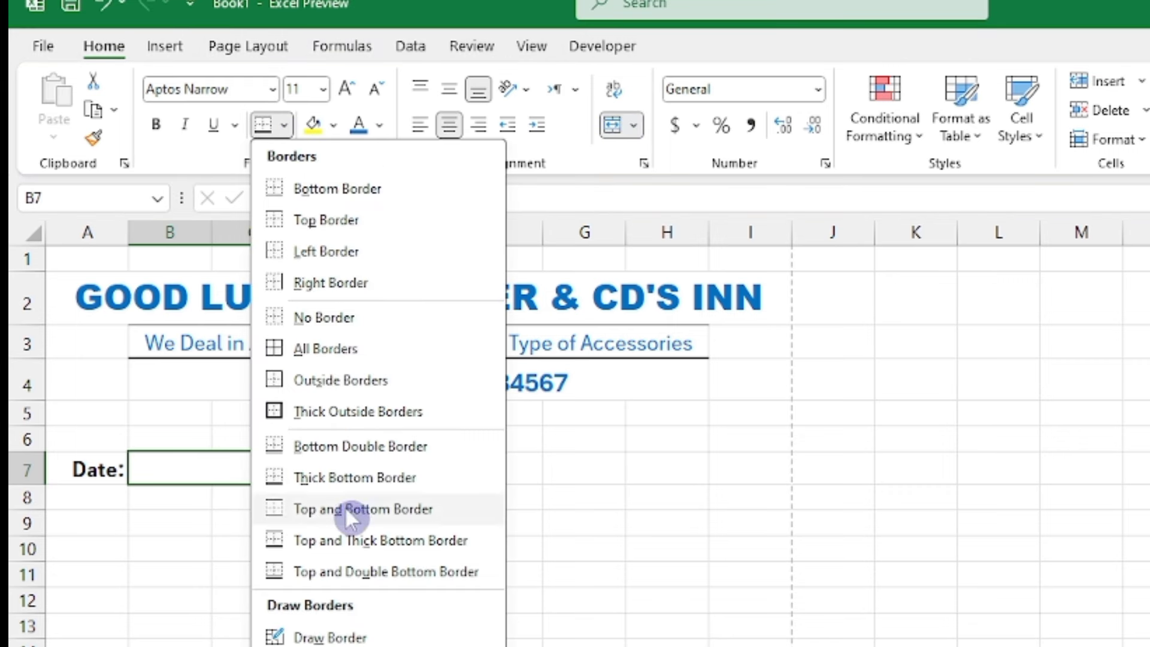
click(297, 477)
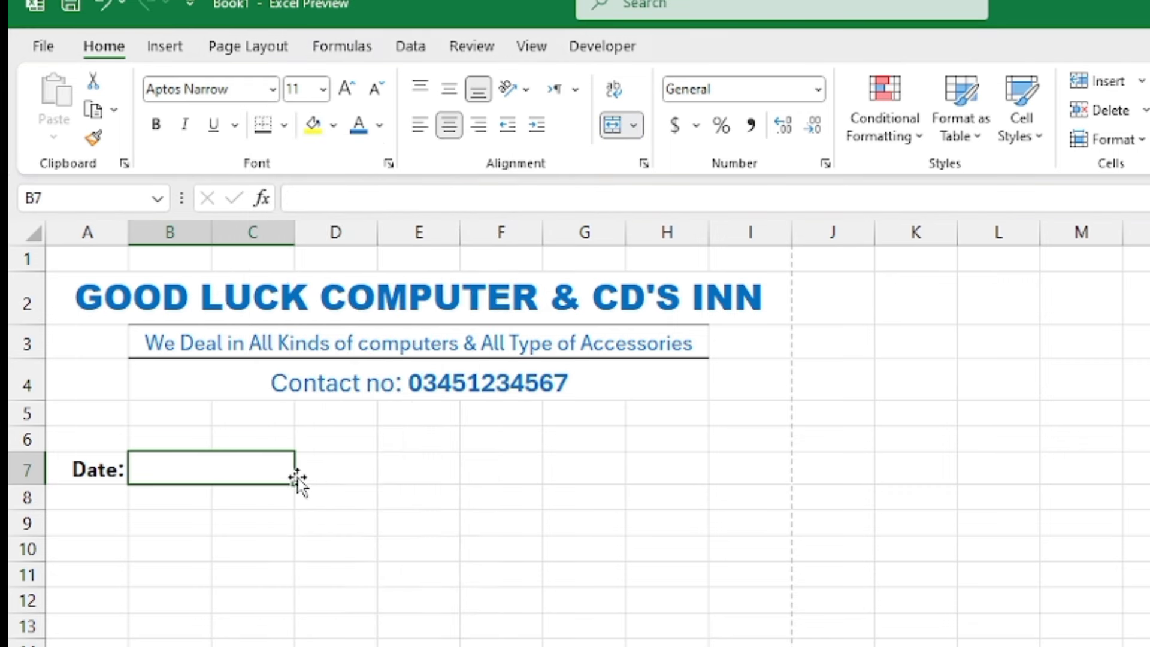
click(337, 470)
Copy the A7:C7 date label and field to F7 and A9.
drag(88, 469, 191, 474)
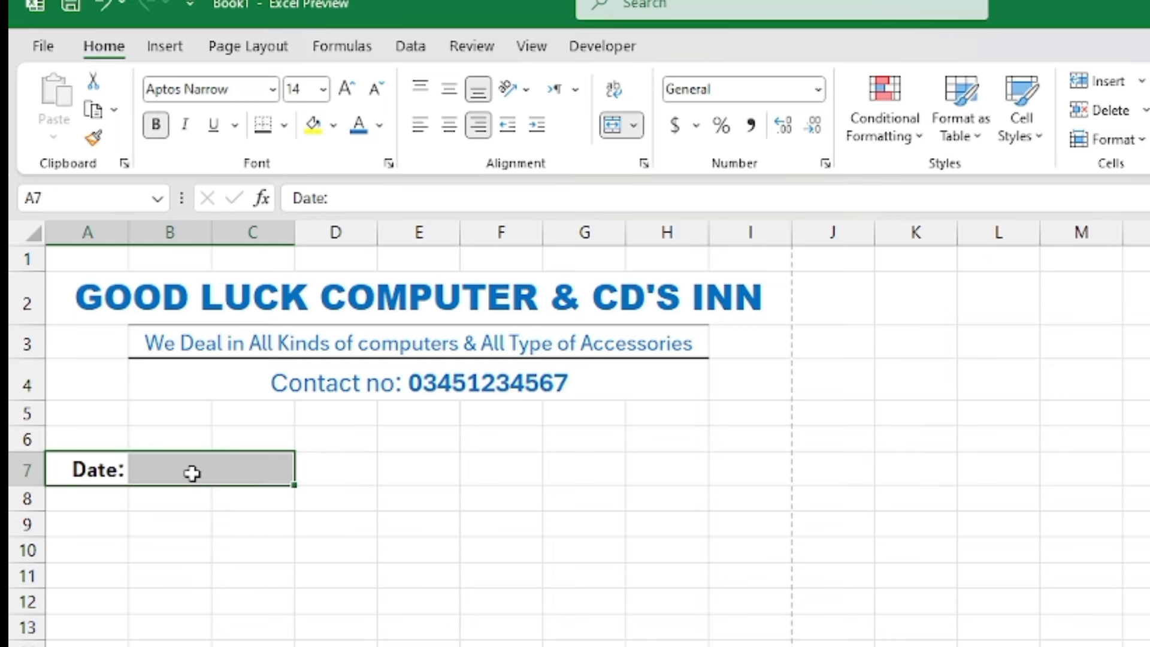
key(ctrl+c)
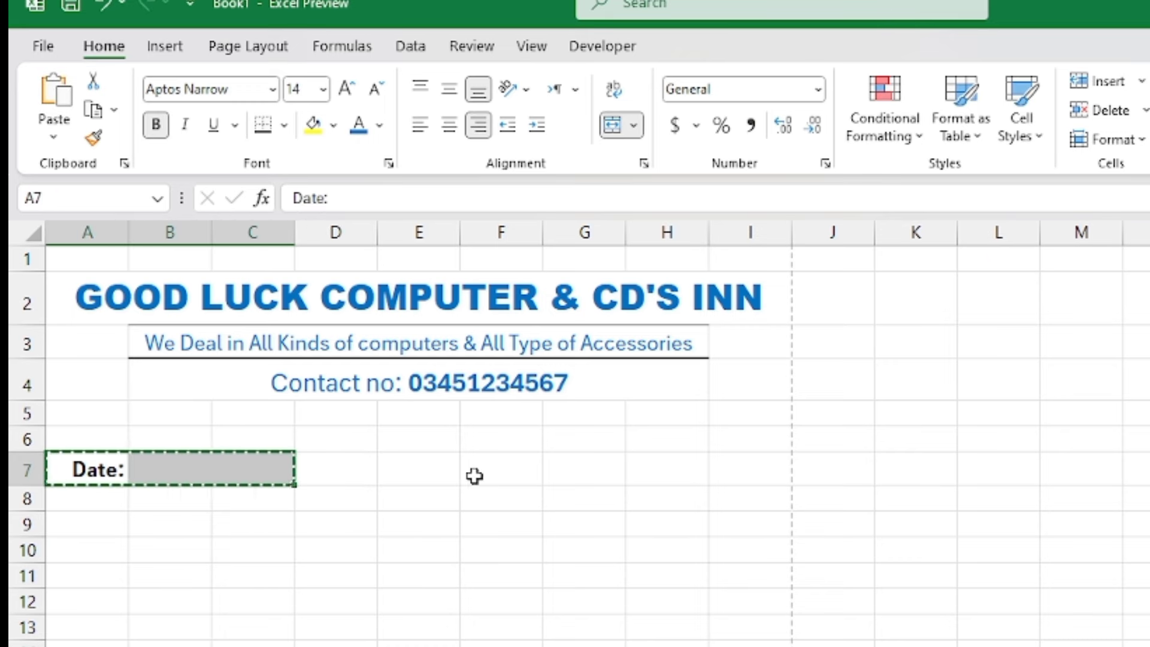
click(492, 475)
key(ctrl+v)
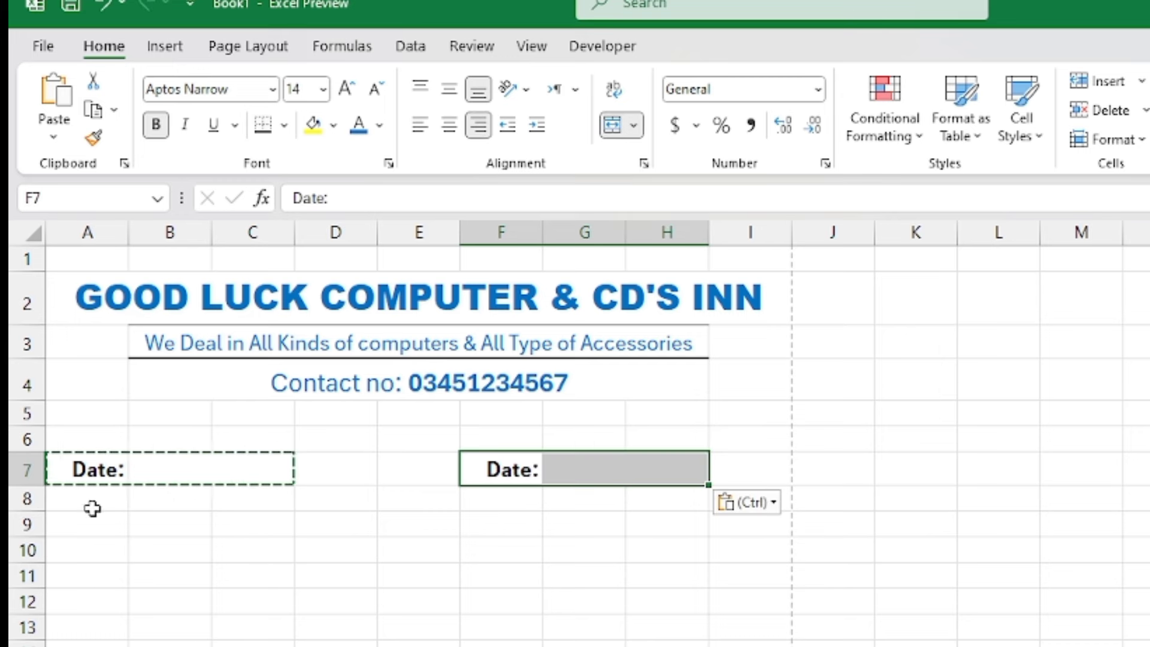
click(31, 499)
click(79, 523)
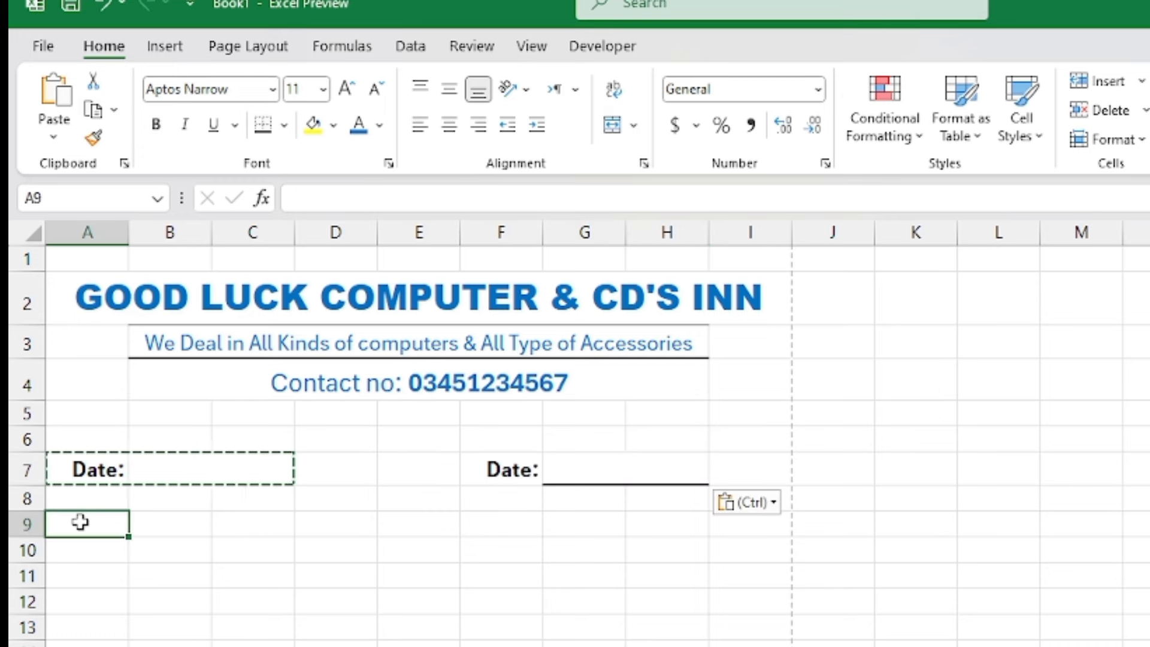
key(ctrl+v)
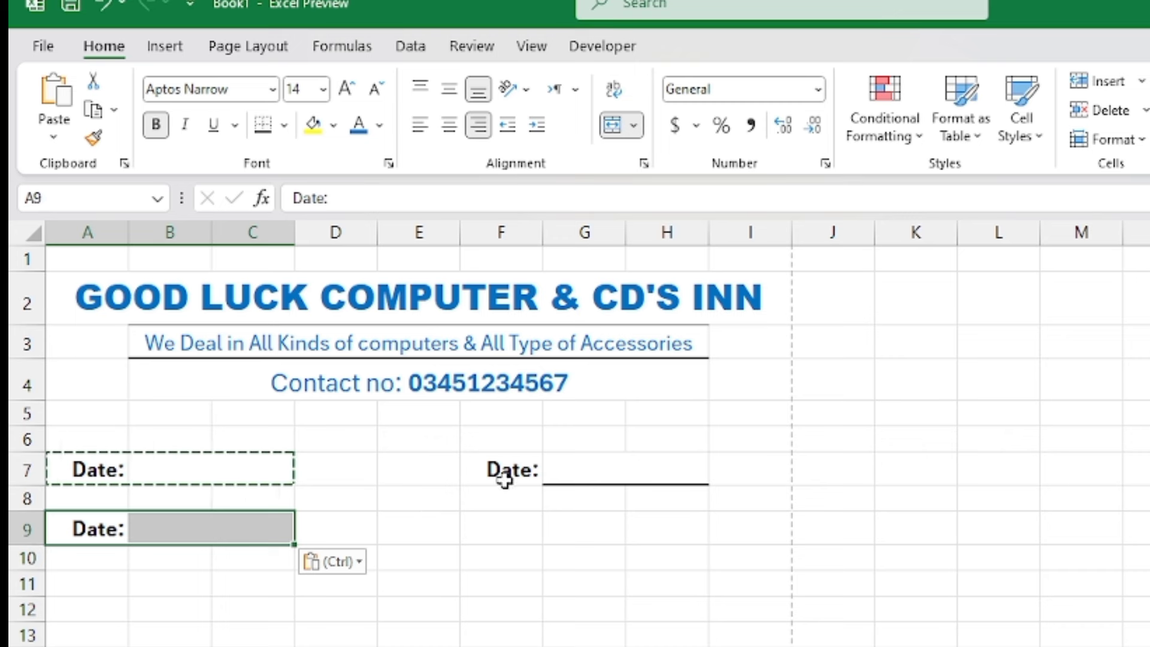
Relabel the copied date labels to 'No:' in F7 and 'Name:' in A9.
click(501, 470)
double_click(528, 469)
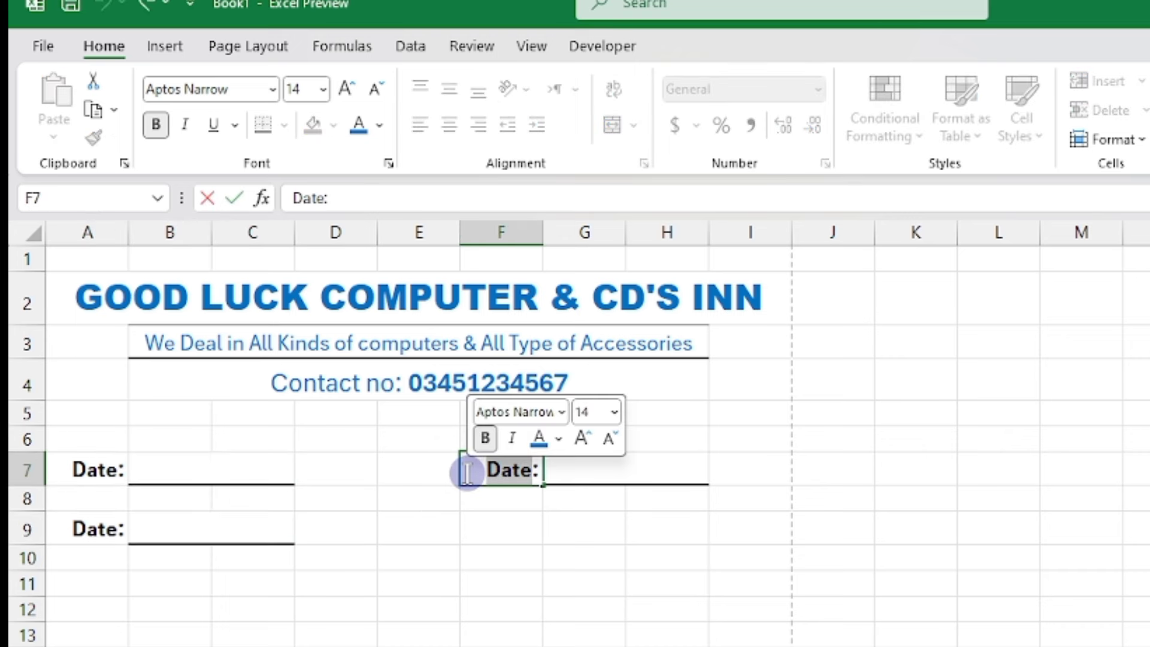
text(No:)
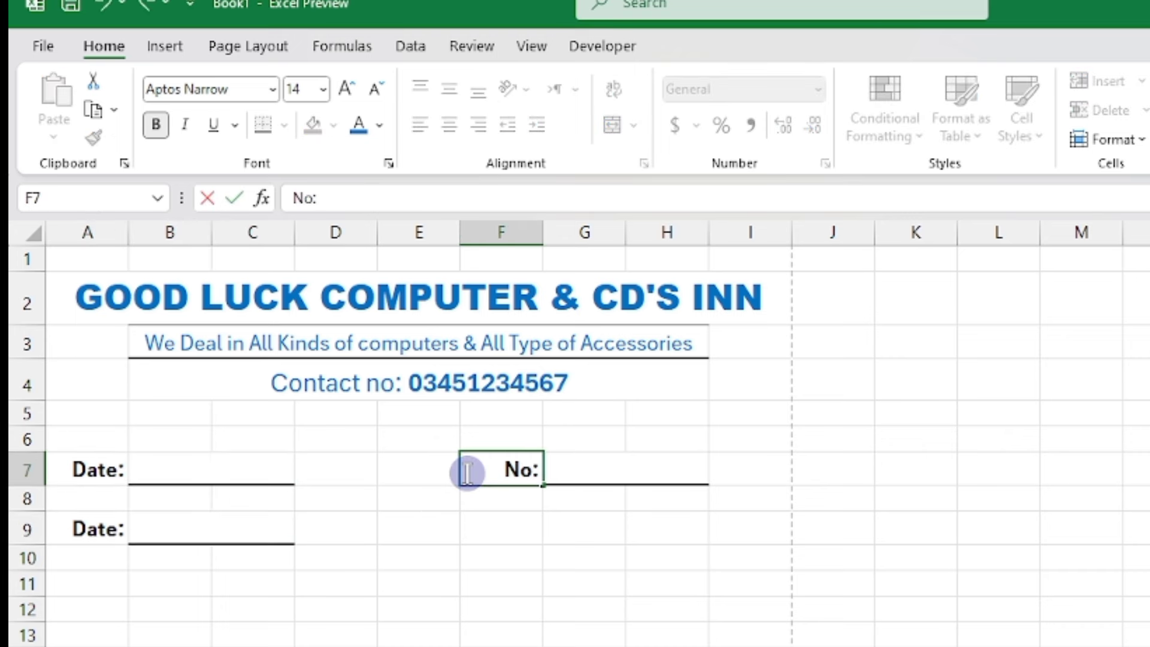
key(Return)
double_click(119, 527)
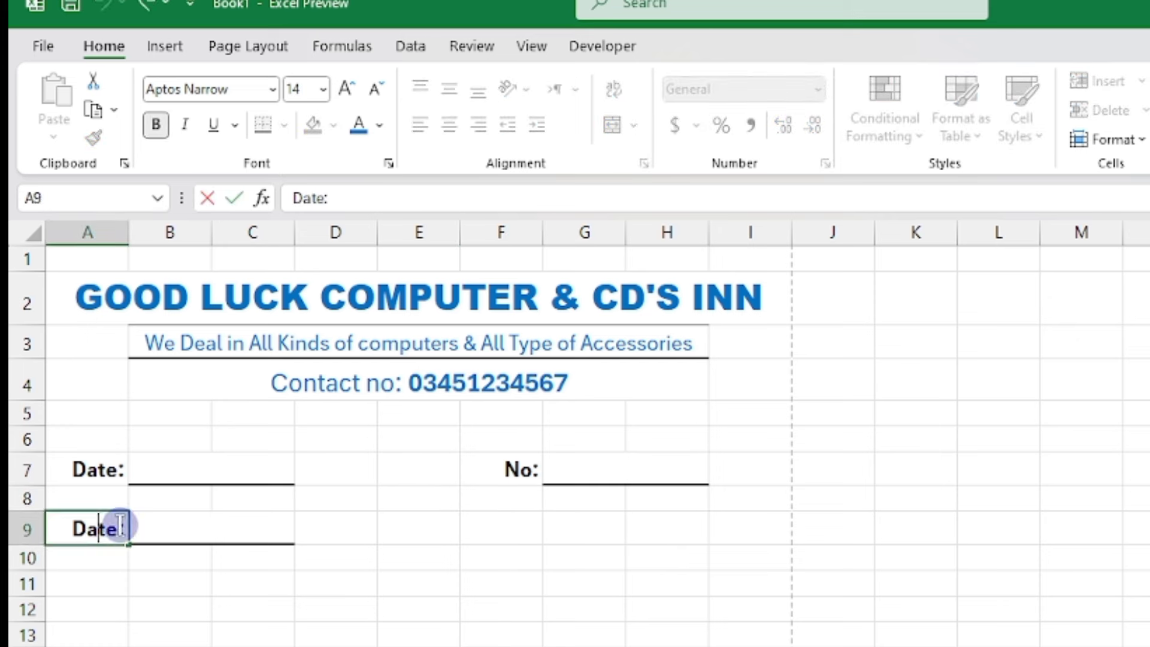
drag(120, 527, 51, 534)
text(Name)
key(Return)
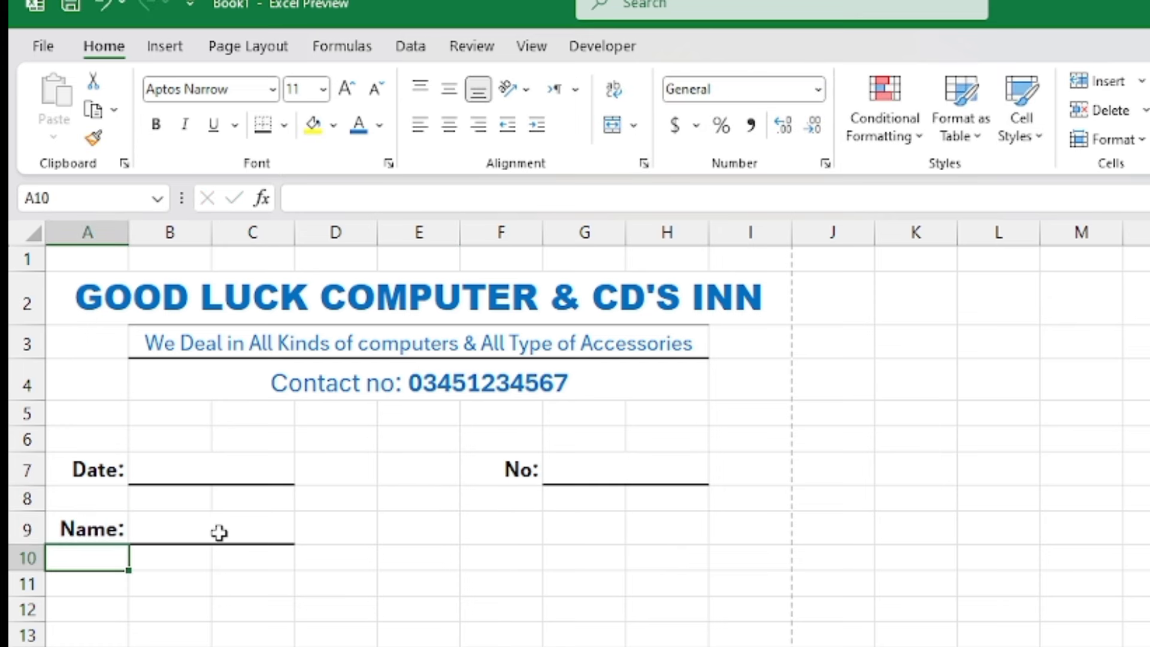
Merge B9:H9 into one name field with a bottom border.
drag(219, 533, 649, 537)
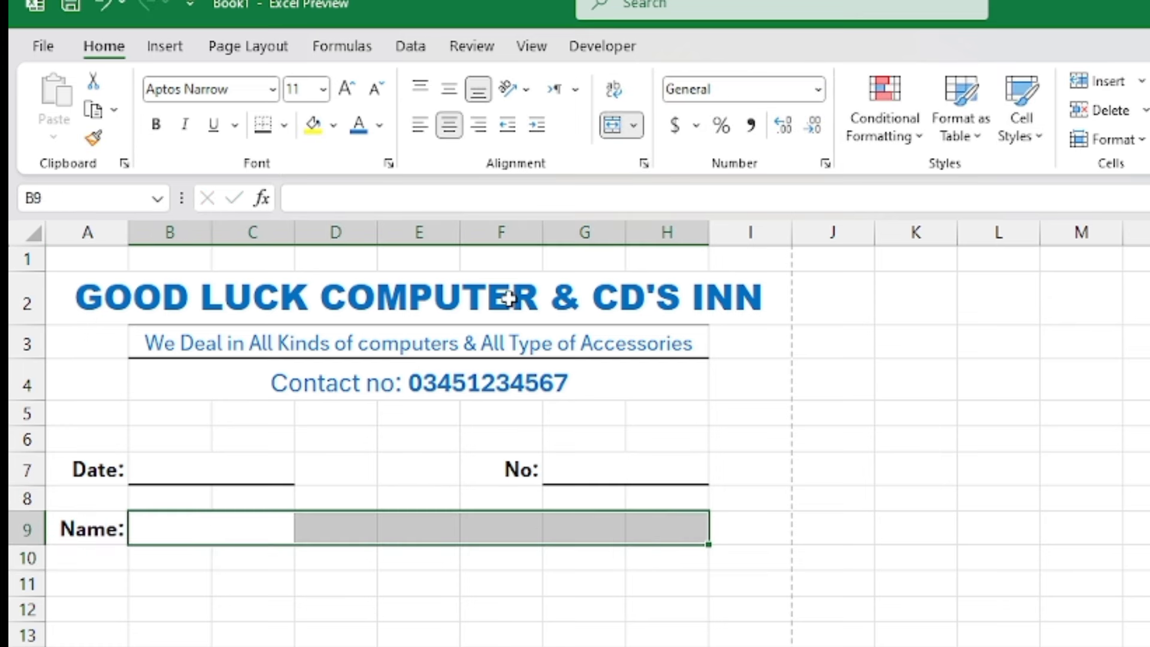
click(613, 127)
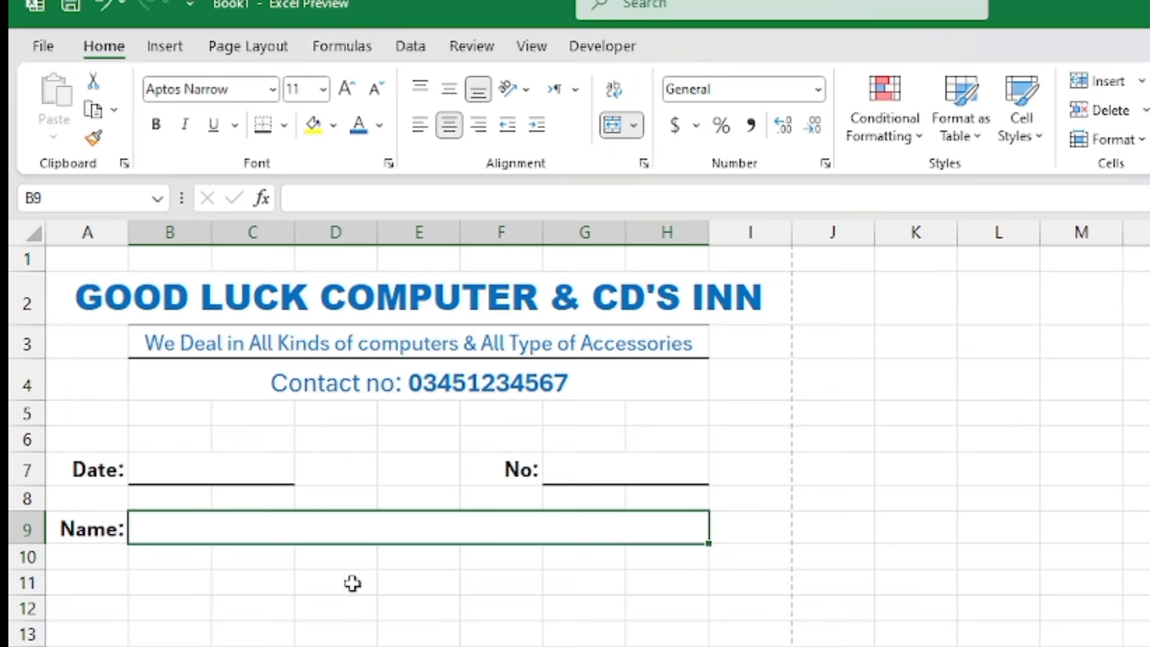
click(263, 135)
click(206, 606)
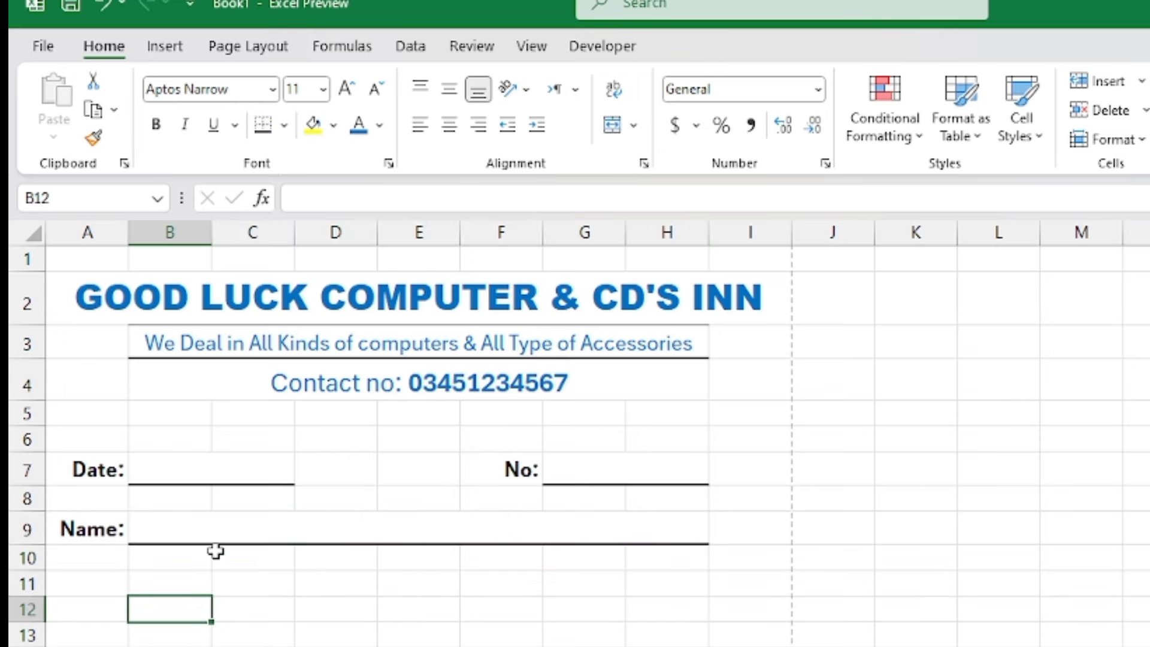
click(149, 457)
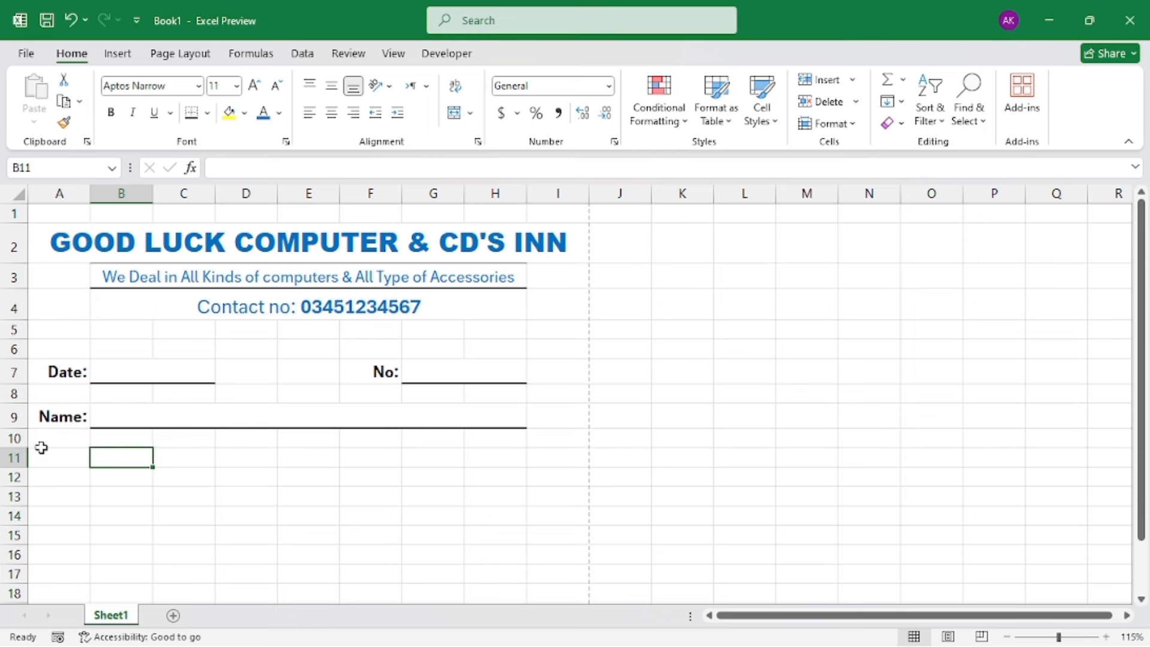
Merge A11:A12 and B11:E12 and enter the headings S.NO and PARTICULAR.
drag(45, 457, 72, 476)
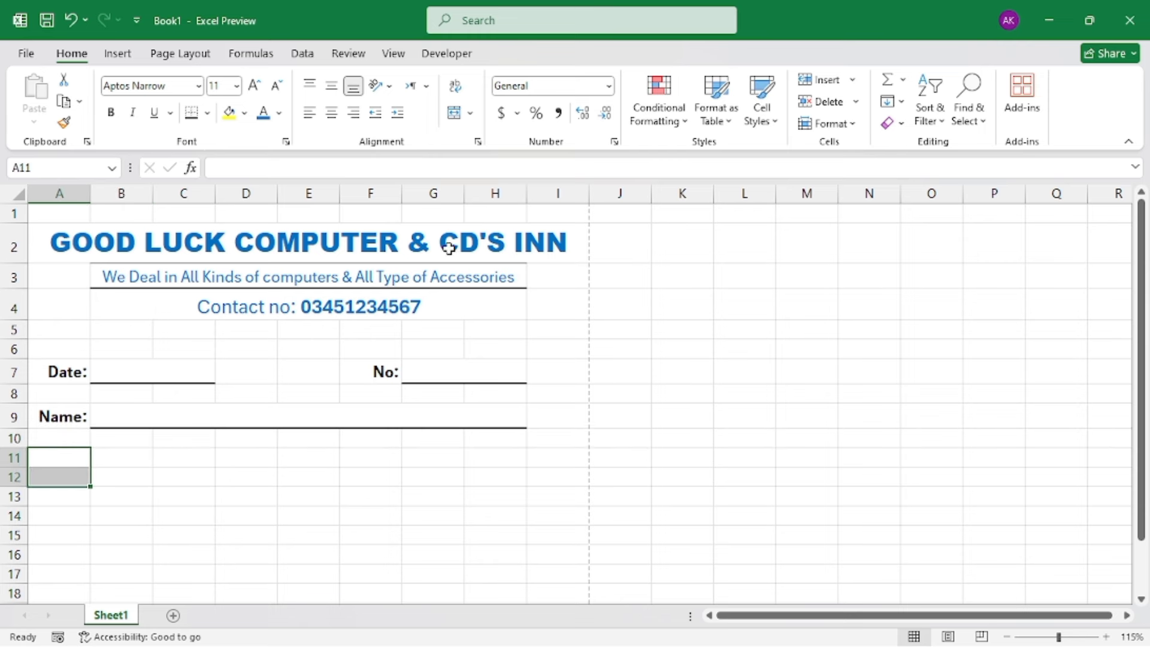
click(454, 113)
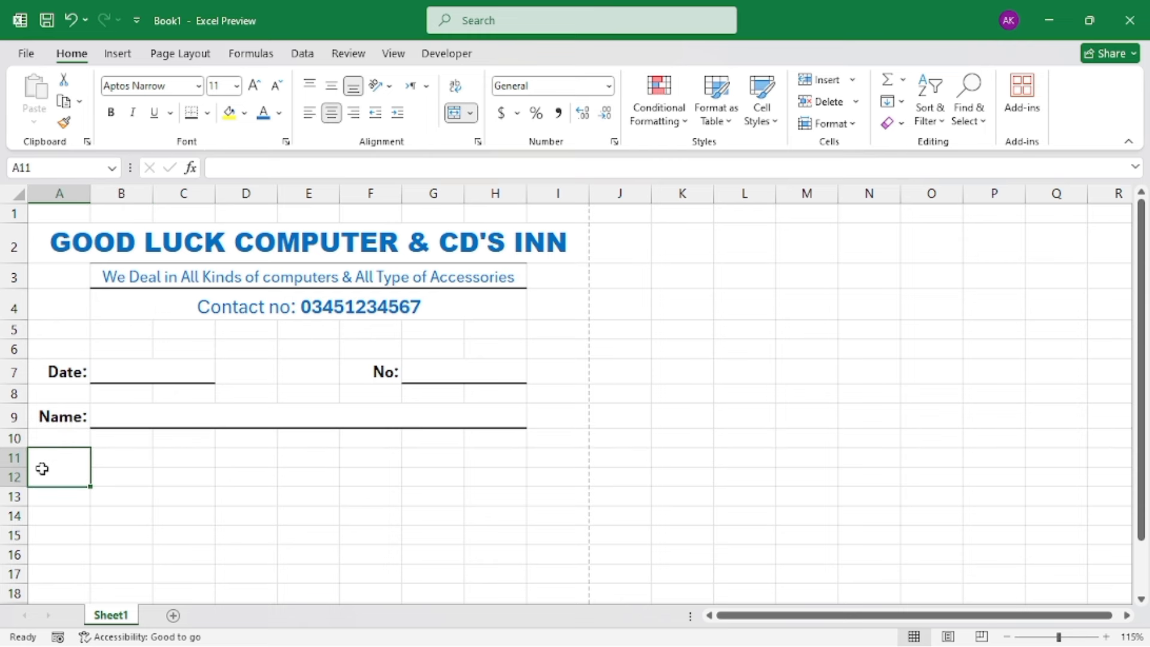
text(S.NO)
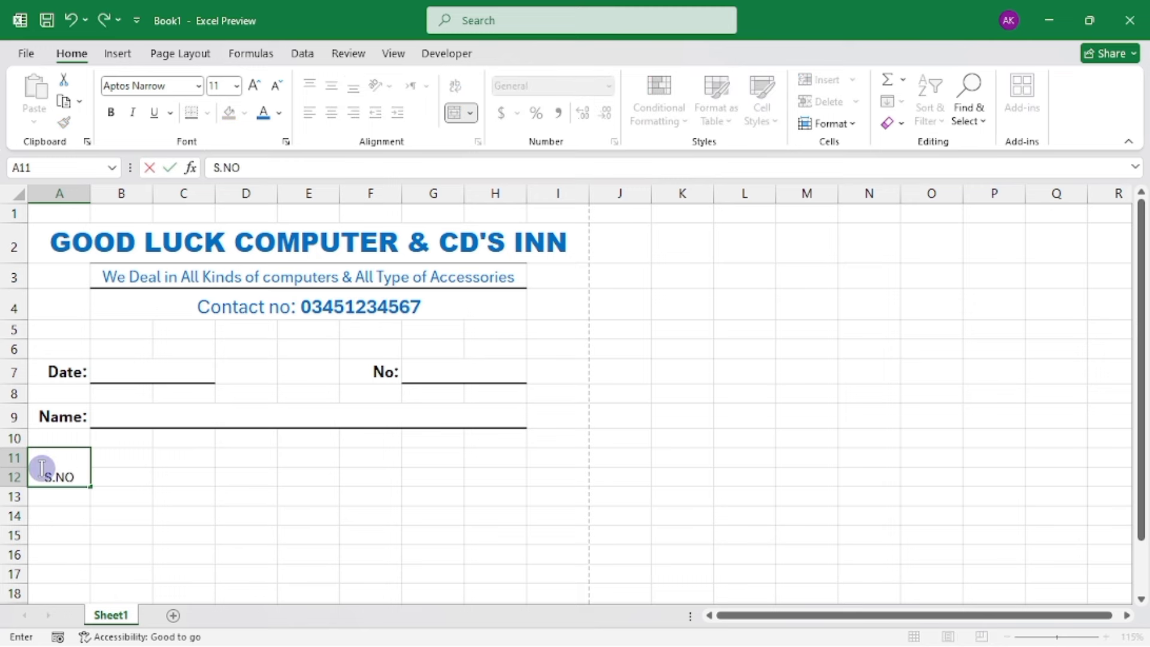
key(Tab)
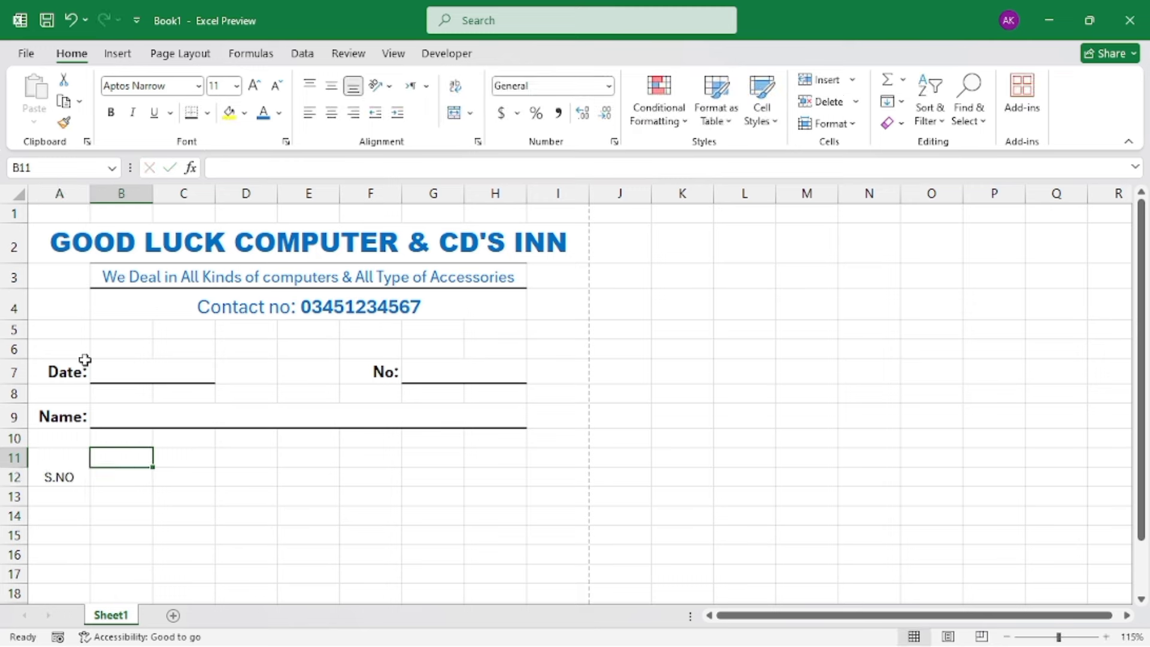
drag(100, 454, 290, 477)
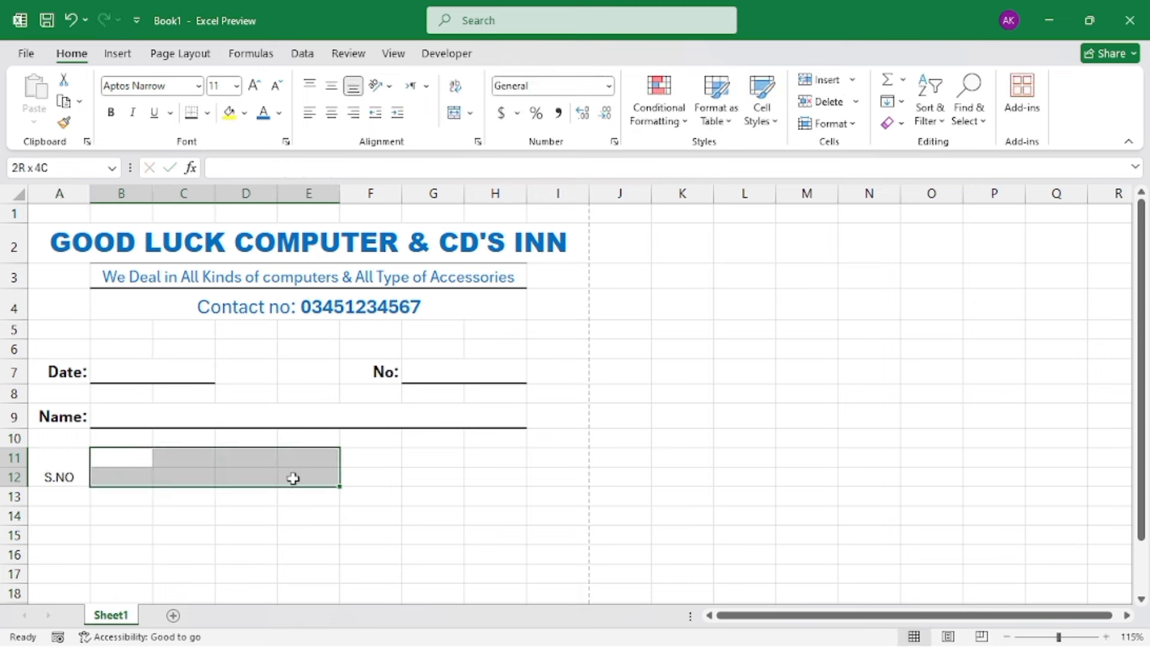
click(457, 120)
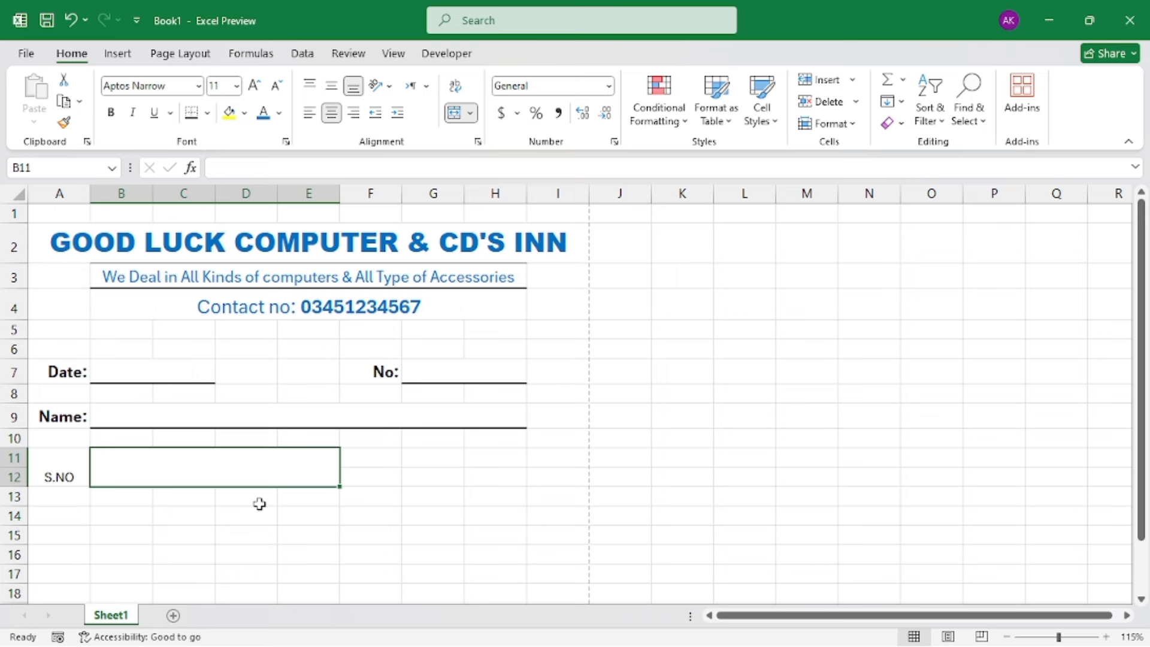
click(219, 470)
text(PARTICU)
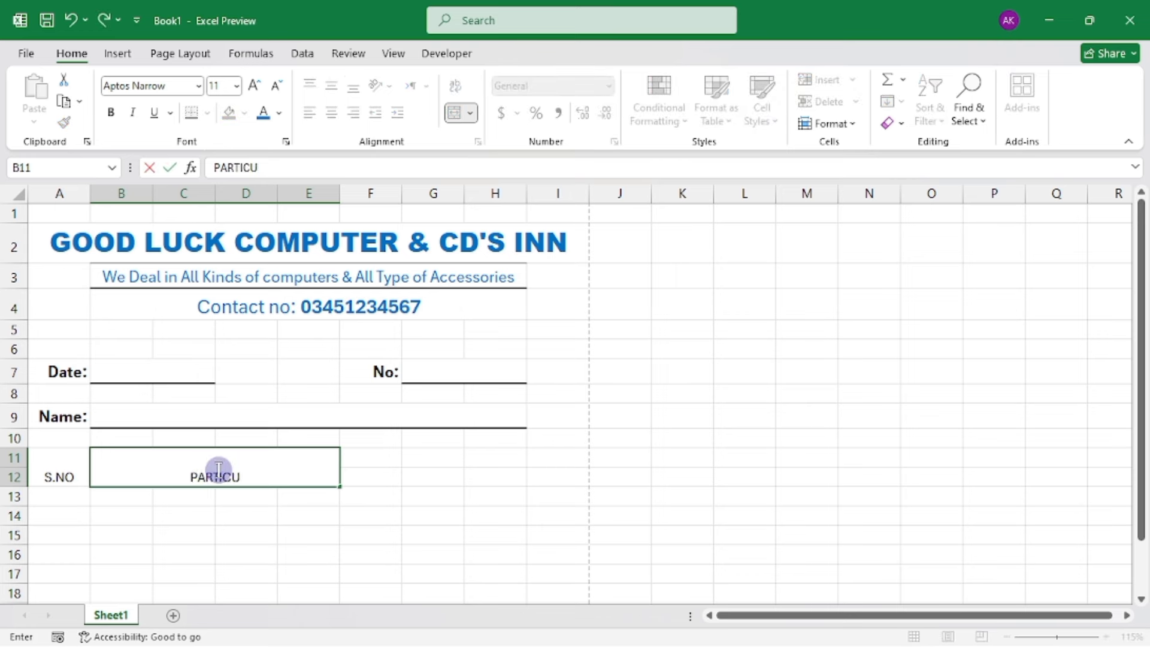
text(LAR)
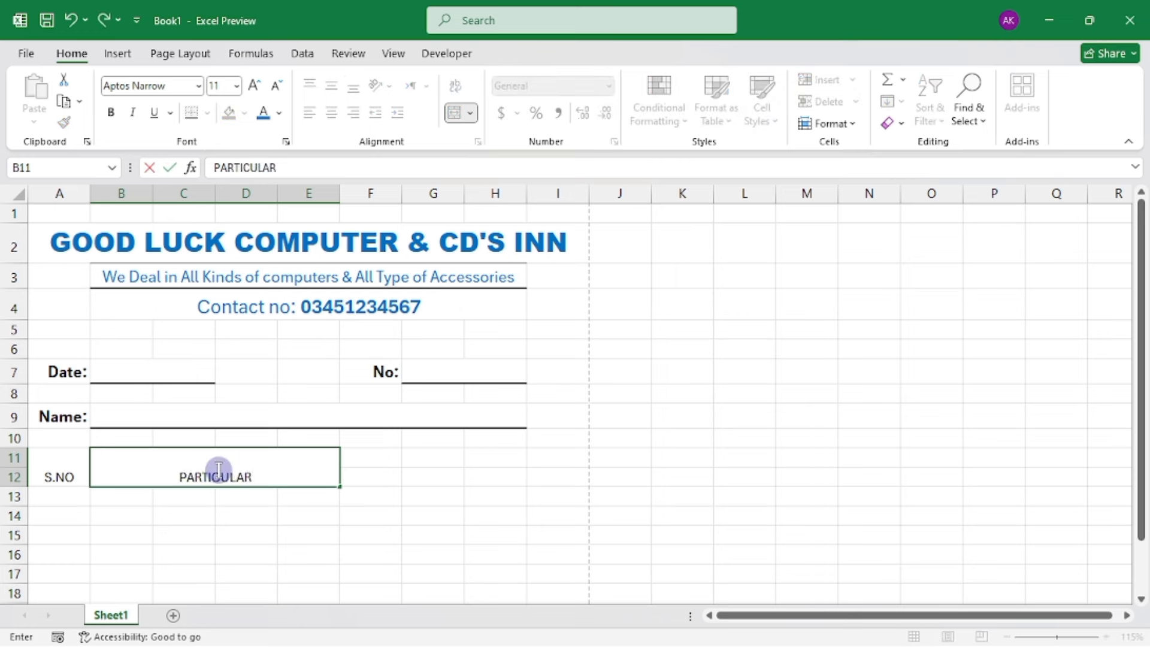
Merge F11:F12 and G11:G12 and enter the headings QTY and RATE.
drag(365, 462, 372, 476)
click(458, 120)
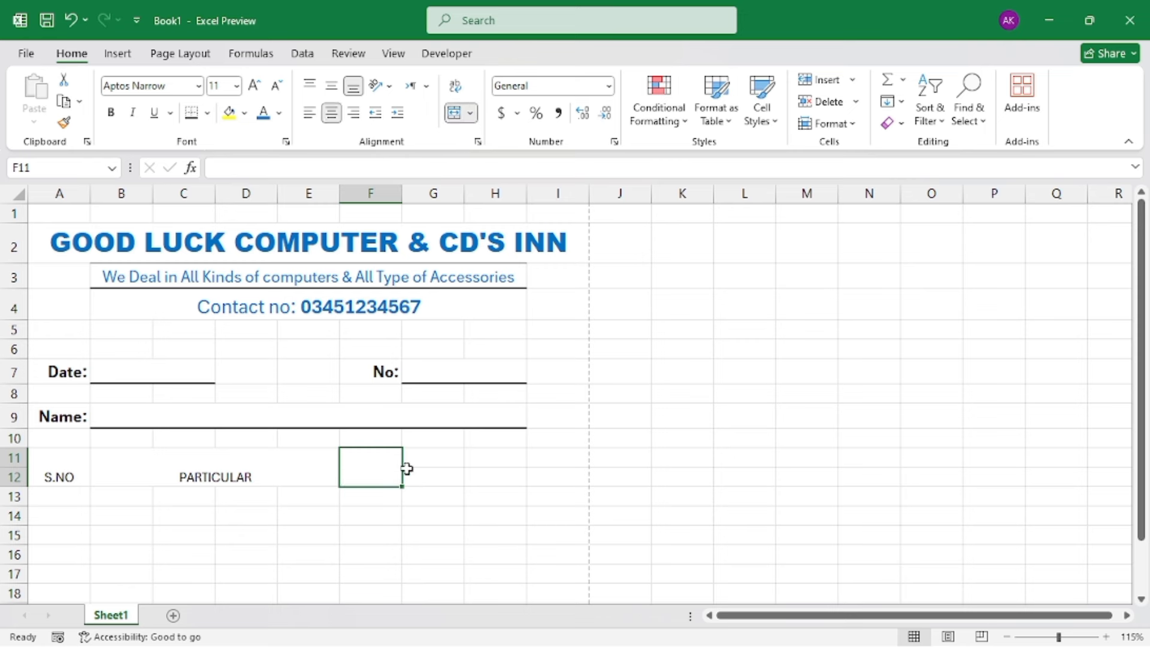
text(QTY)
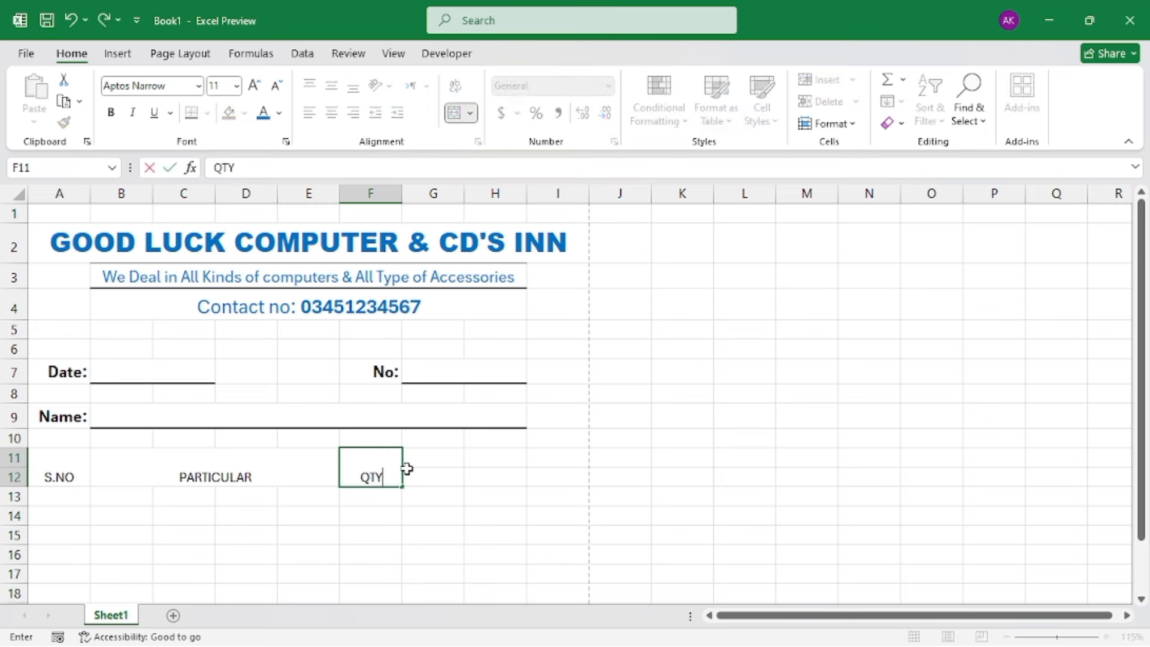
drag(431, 458, 432, 477)
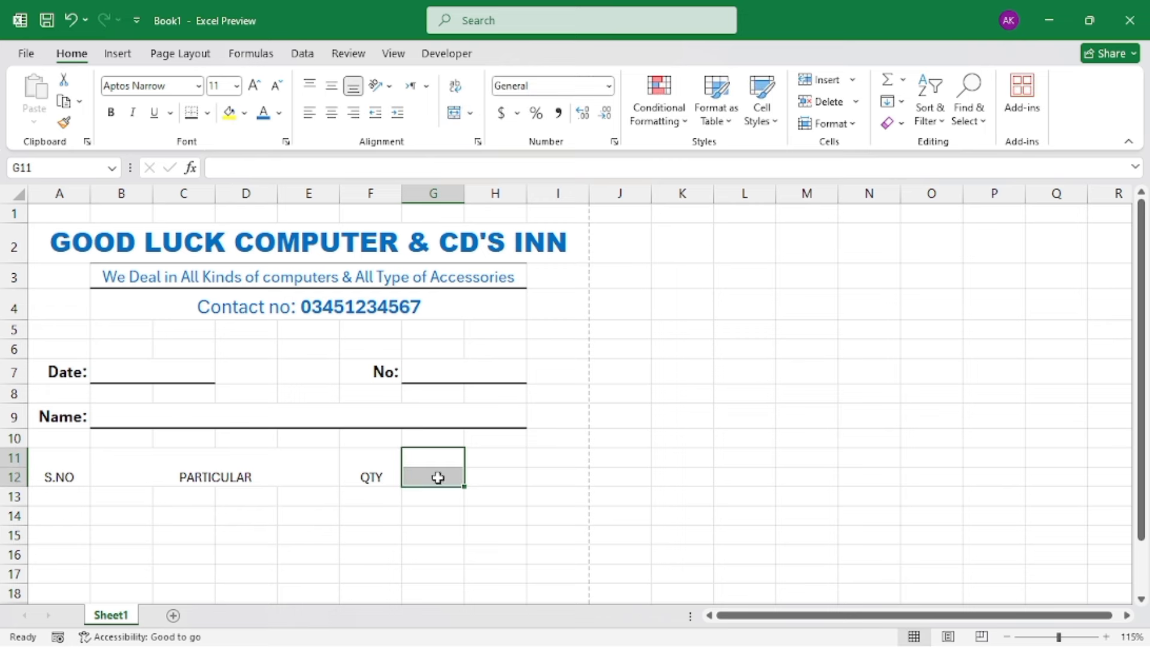
click(459, 114)
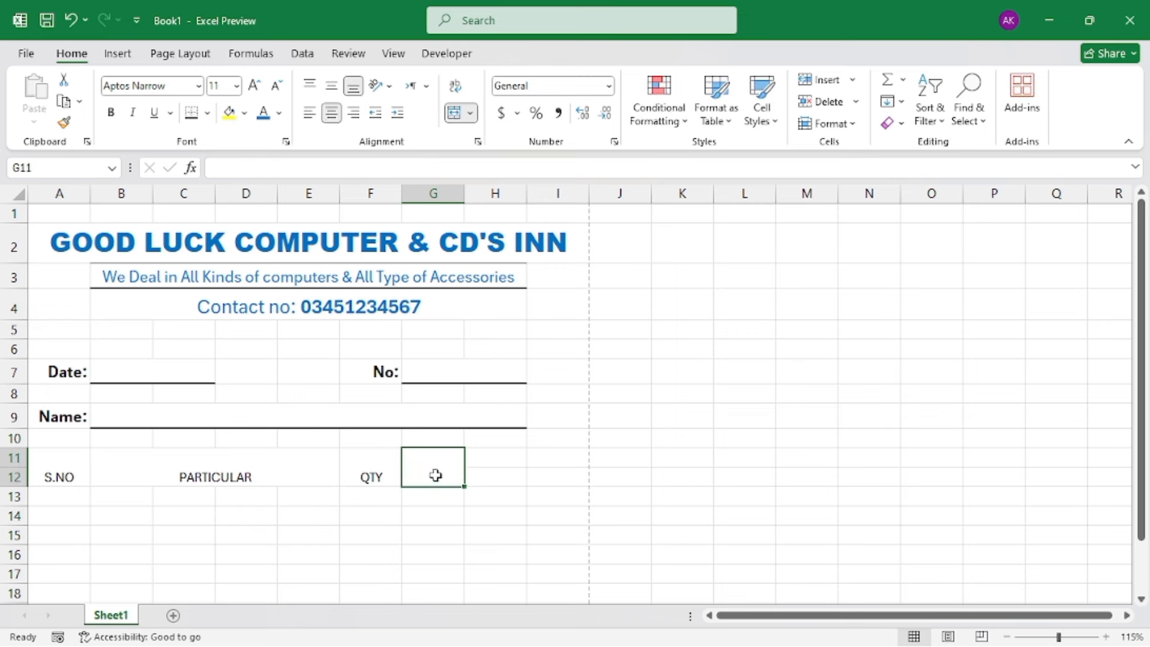
text(RATE)
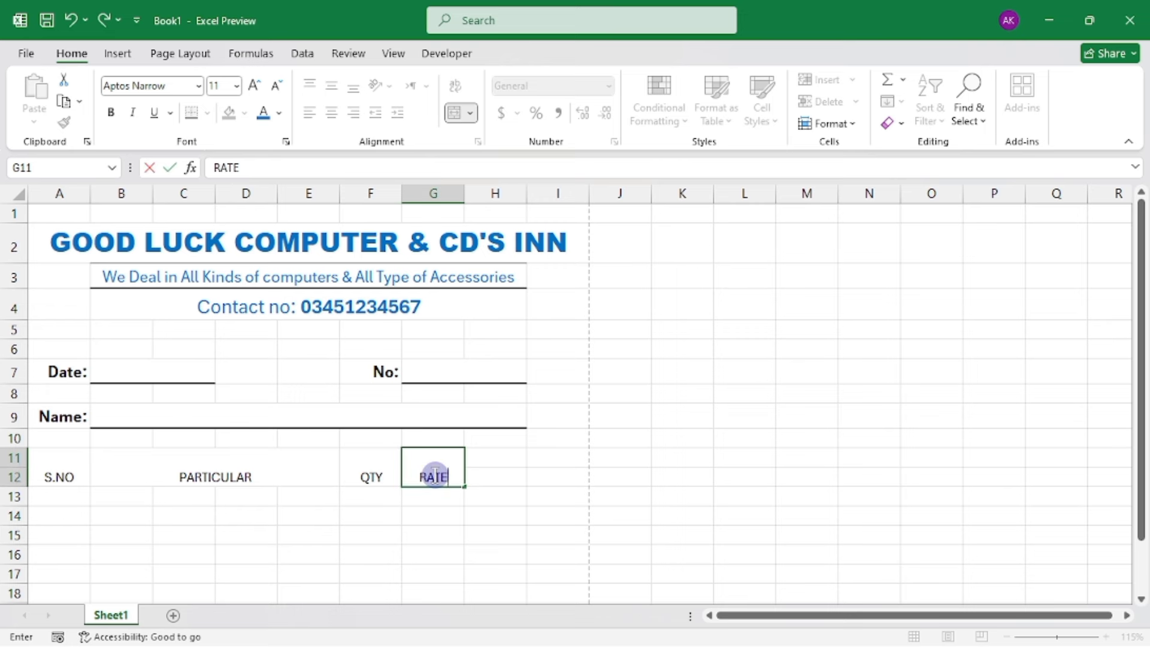
drag(499, 466, 542, 473)
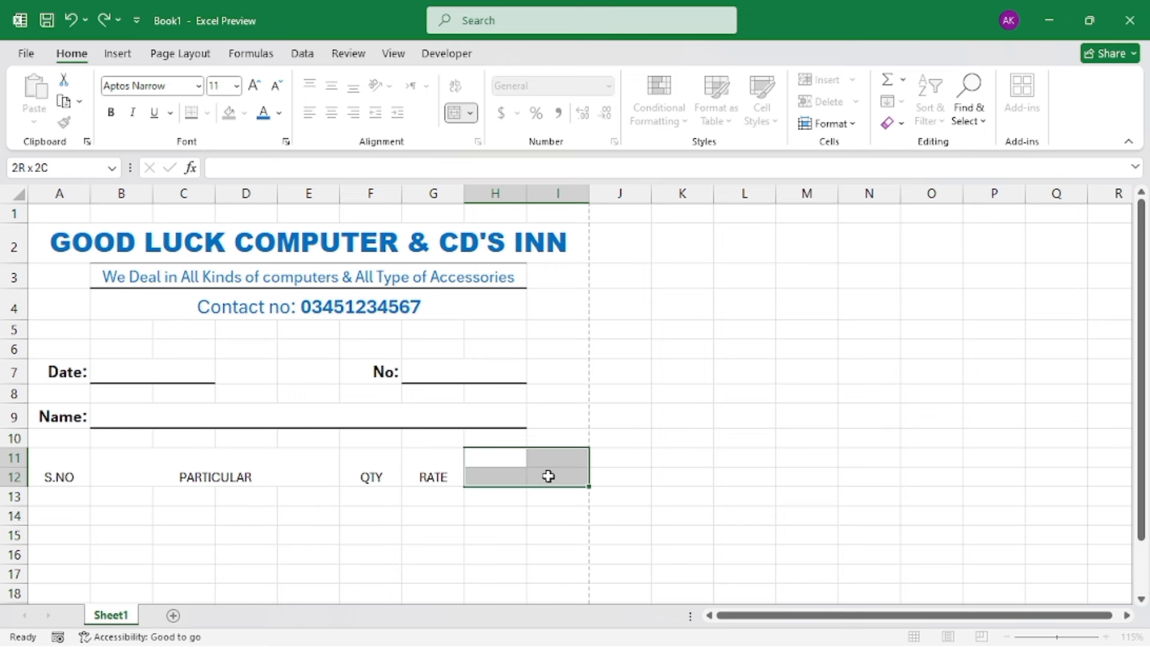
Merge H11:I12 and enter the heading TOTAL AMOUNT.
click(456, 115)
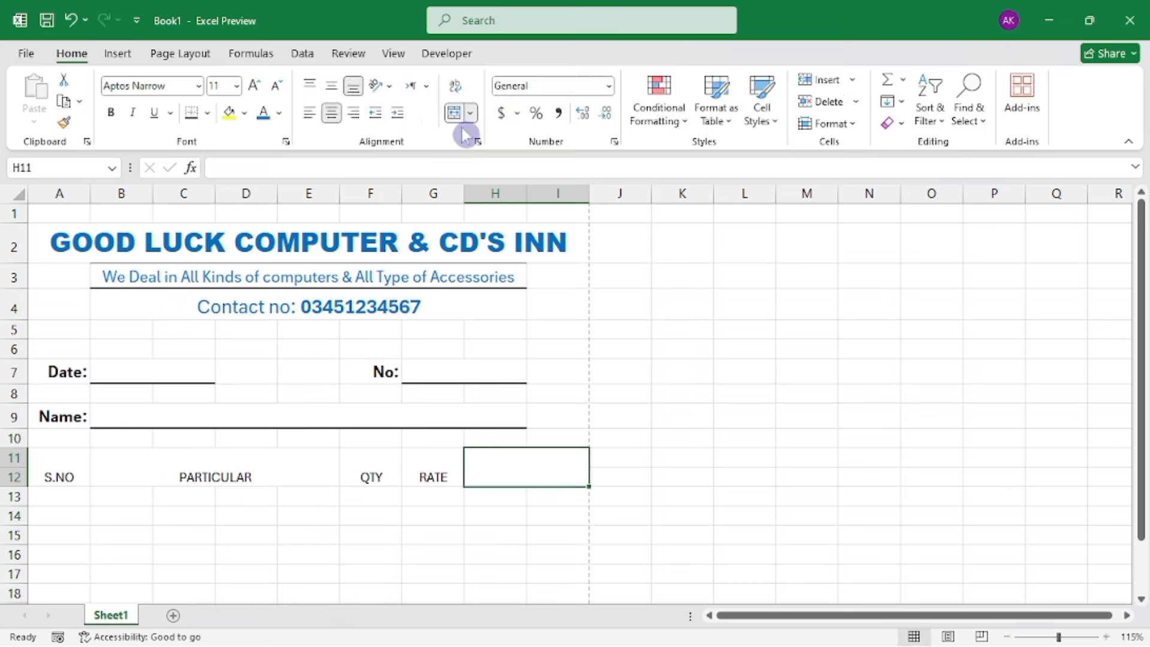
double_click(554, 452)
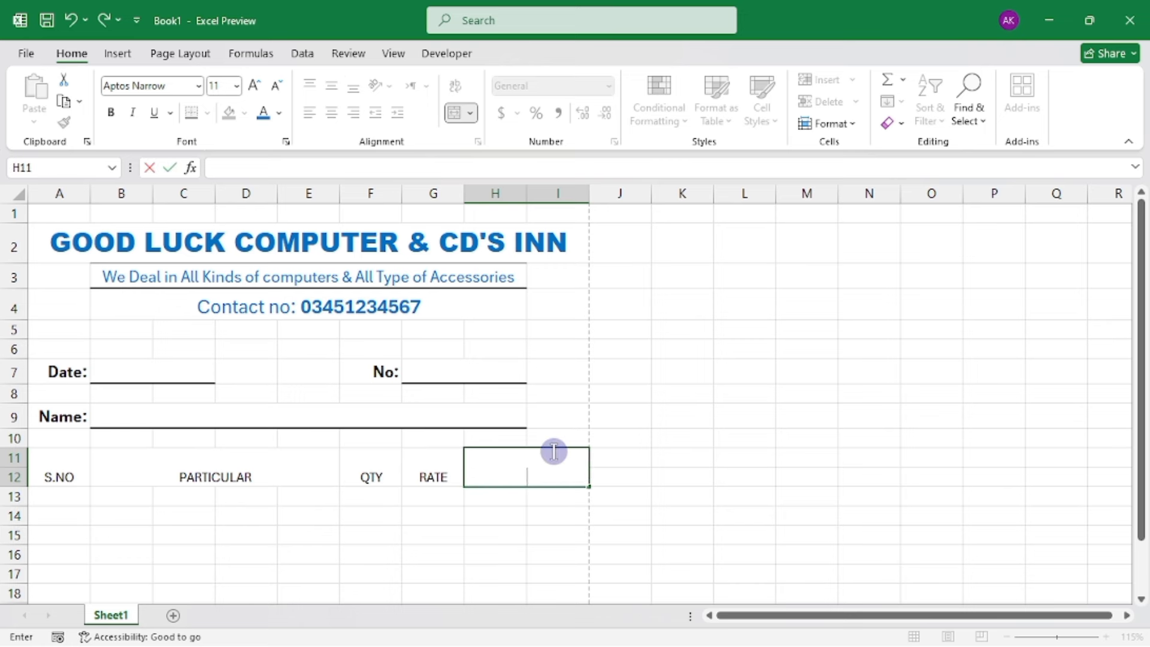
text(TOTALAMOU)
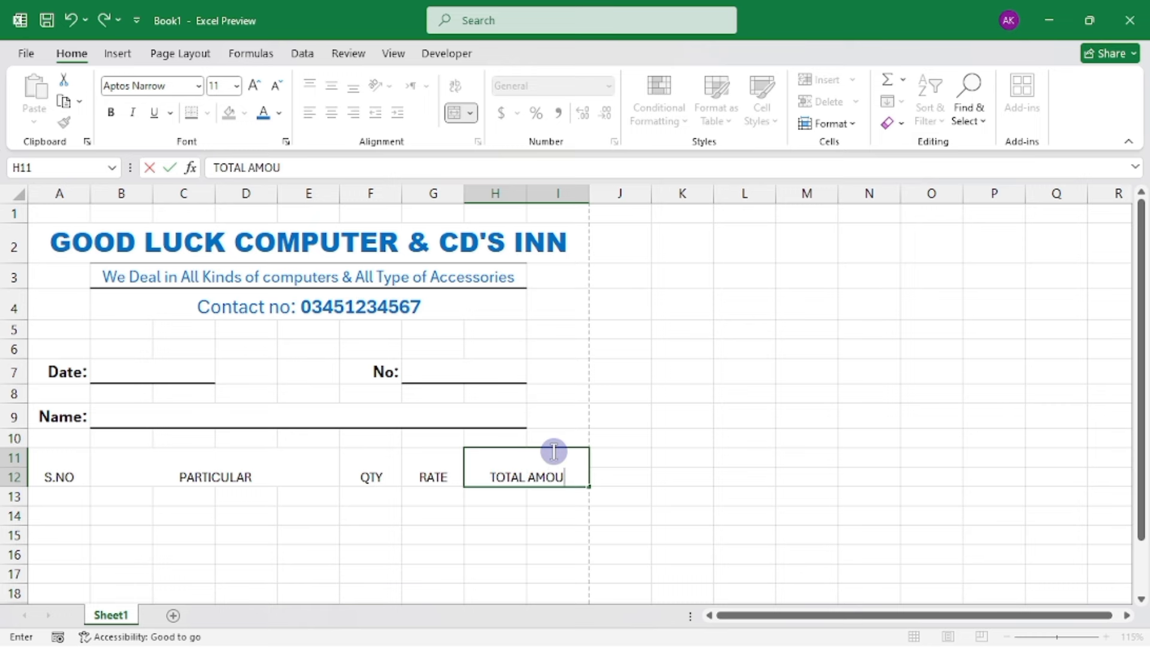
text(NT)
click(527, 476)
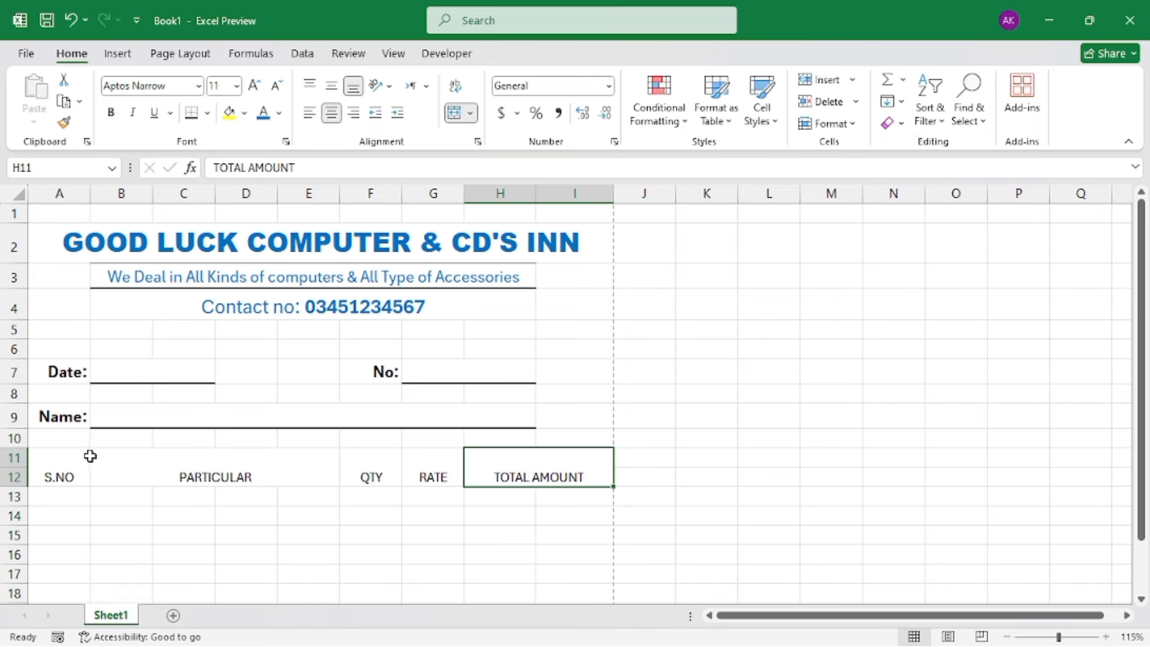
Format header A11:I12 as centred 16 pt bold white text on dark blue fill.
drag(52, 477, 573, 490)
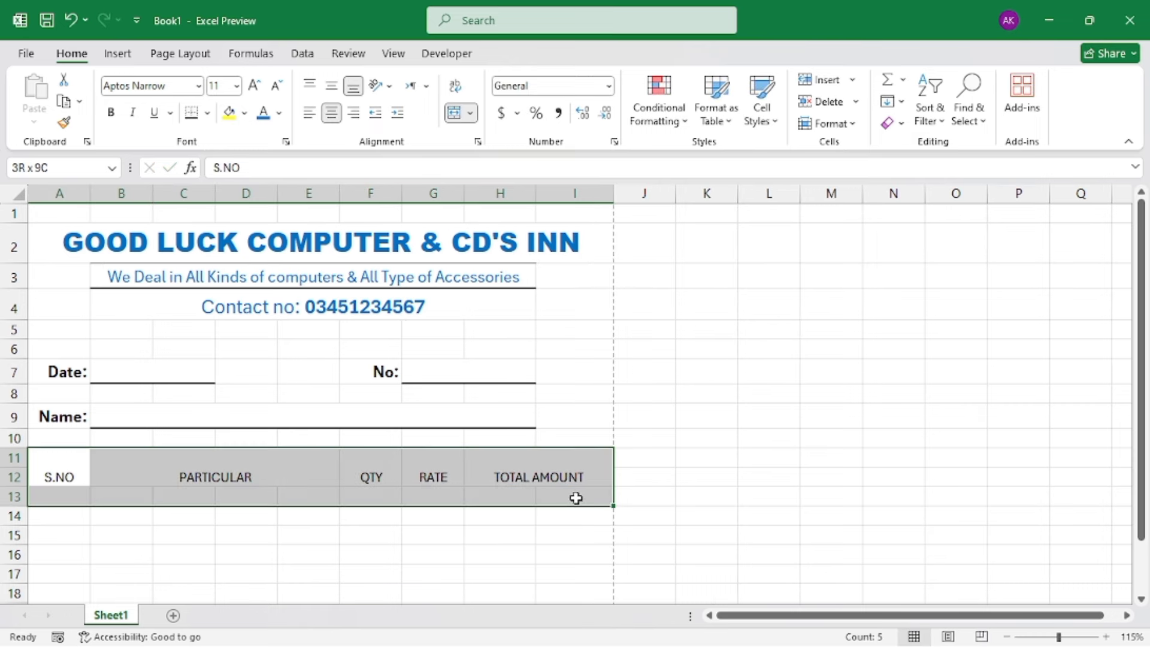
double_click(334, 114)
click(332, 86)
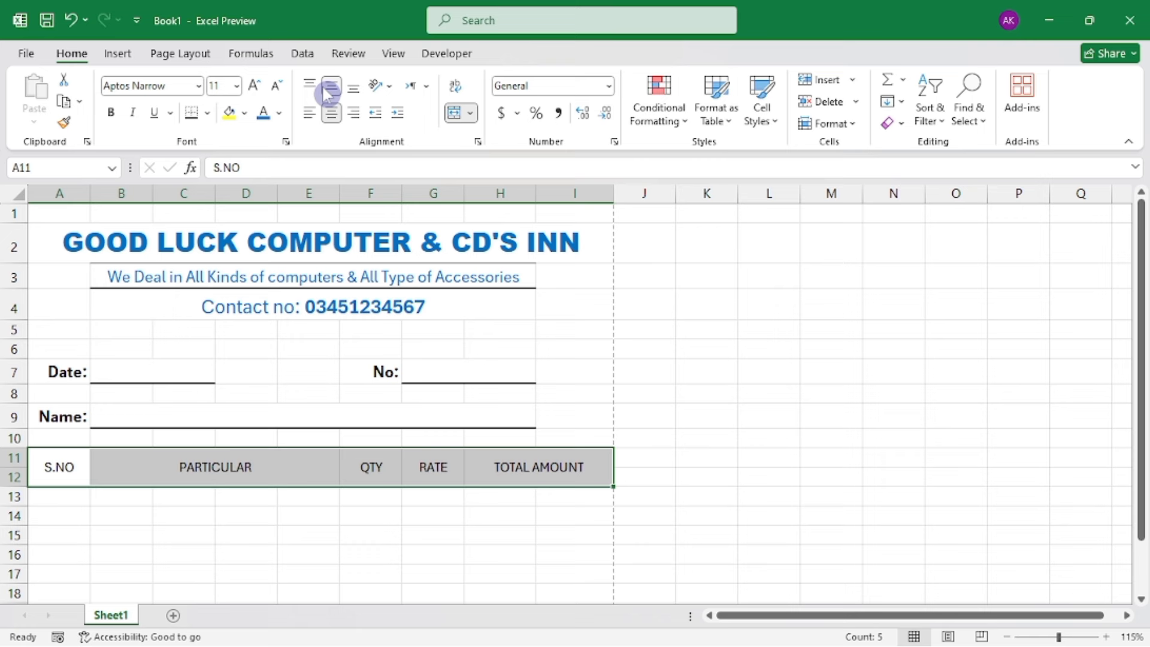
click(254, 86)
double_click(254, 86)
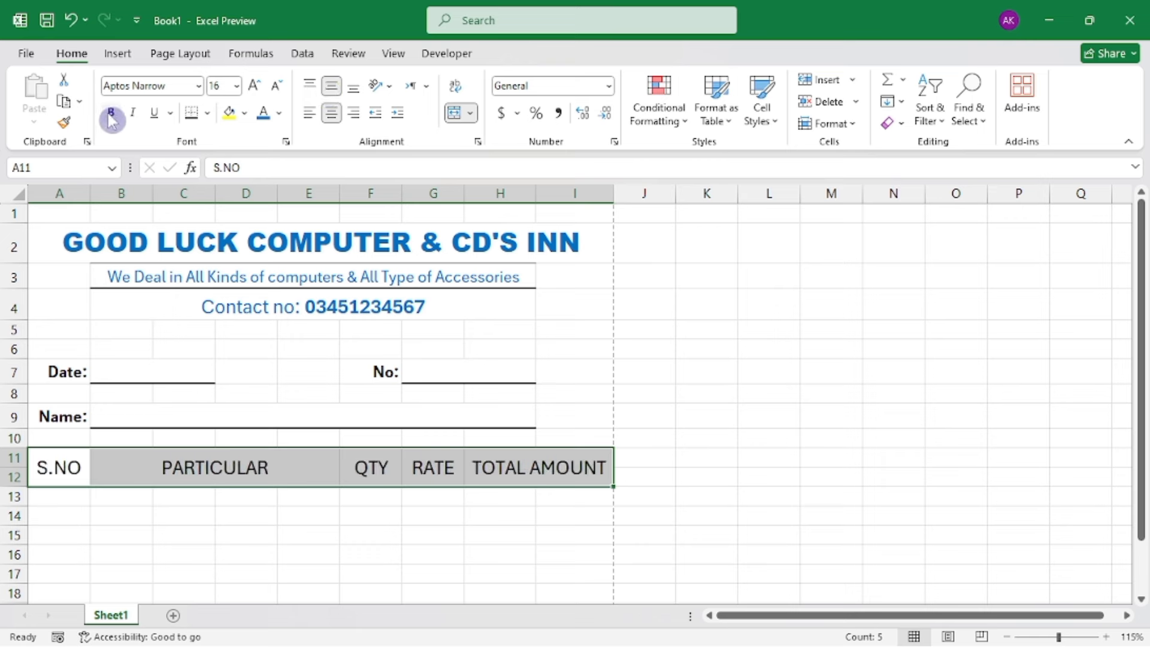
click(110, 114)
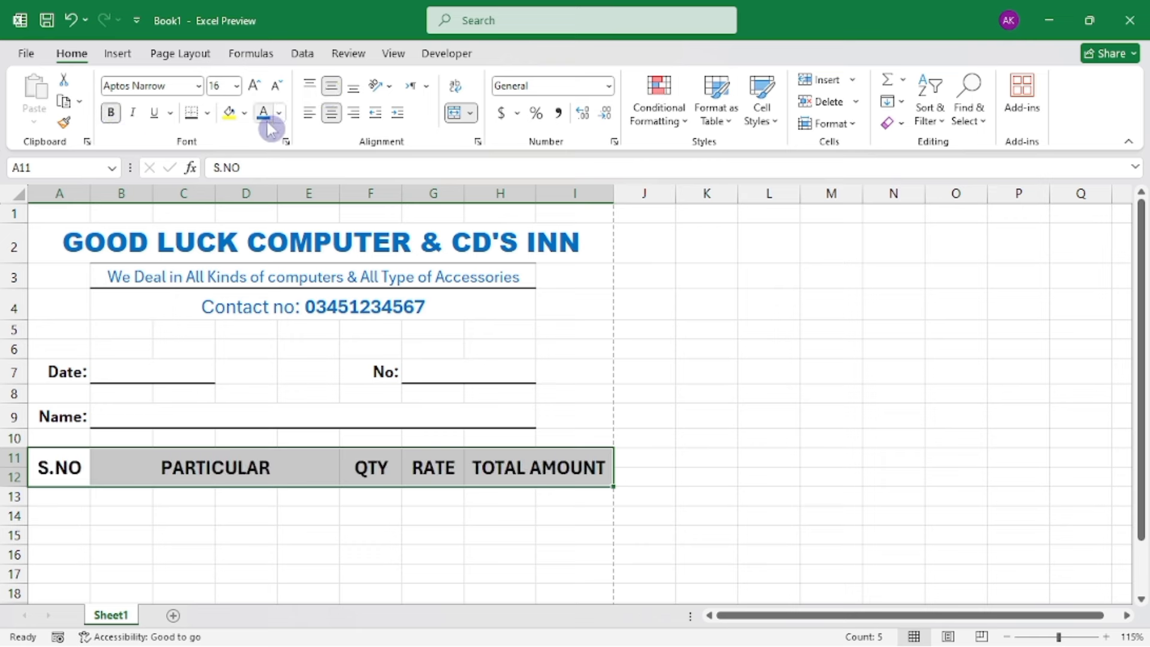
click(245, 112)
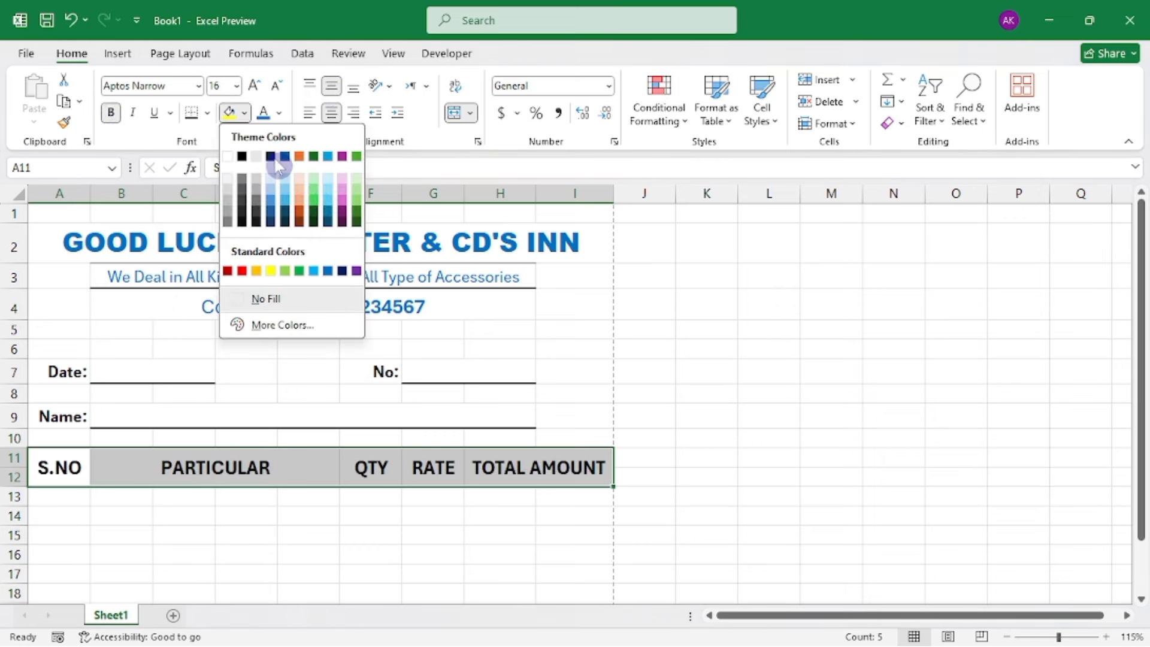
click(333, 273)
click(278, 113)
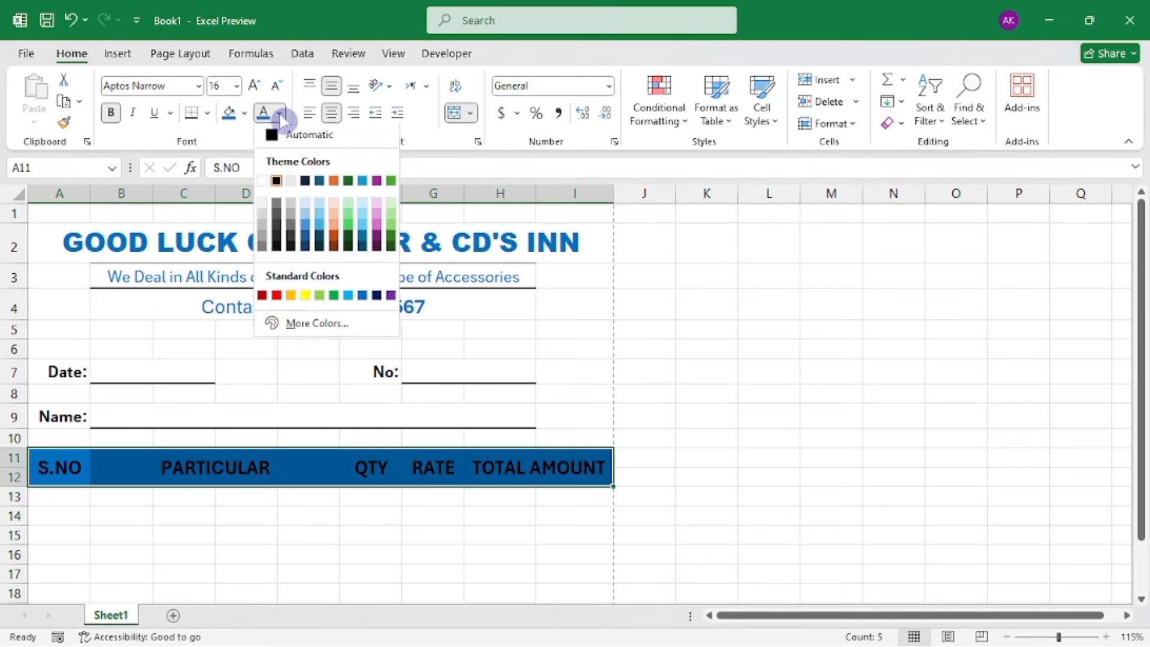
click(269, 180)
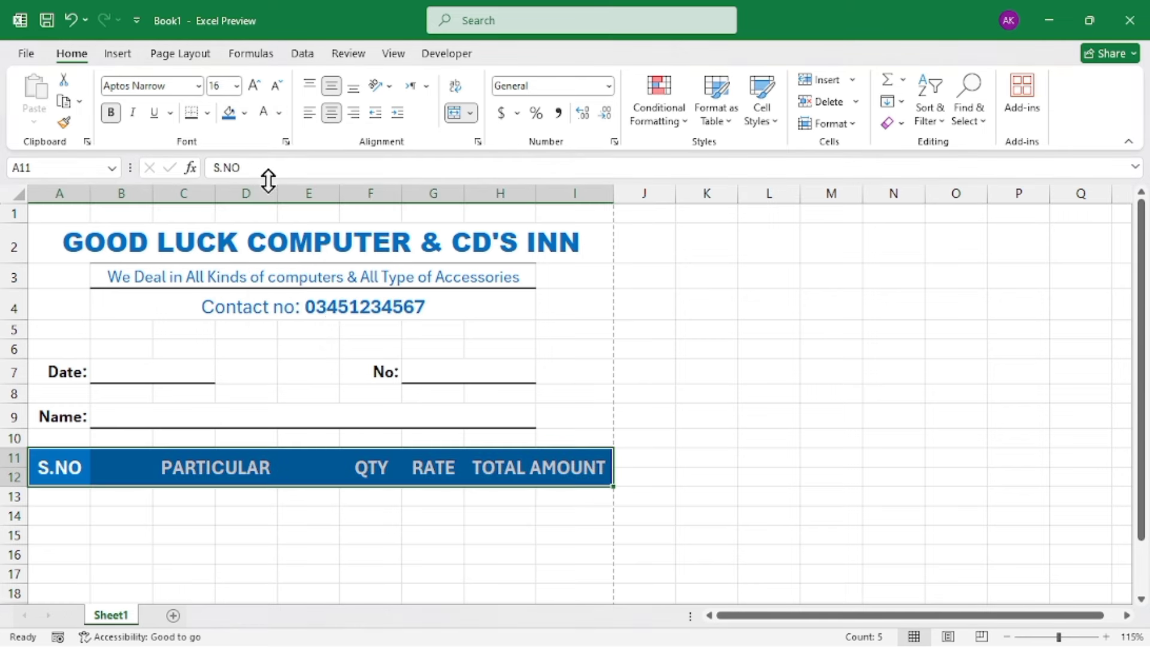
click(13, 502)
click(13, 516)
Give item rows A14:I25 all borders plus a thick outside border.
scroll(195, 516, down, 2)
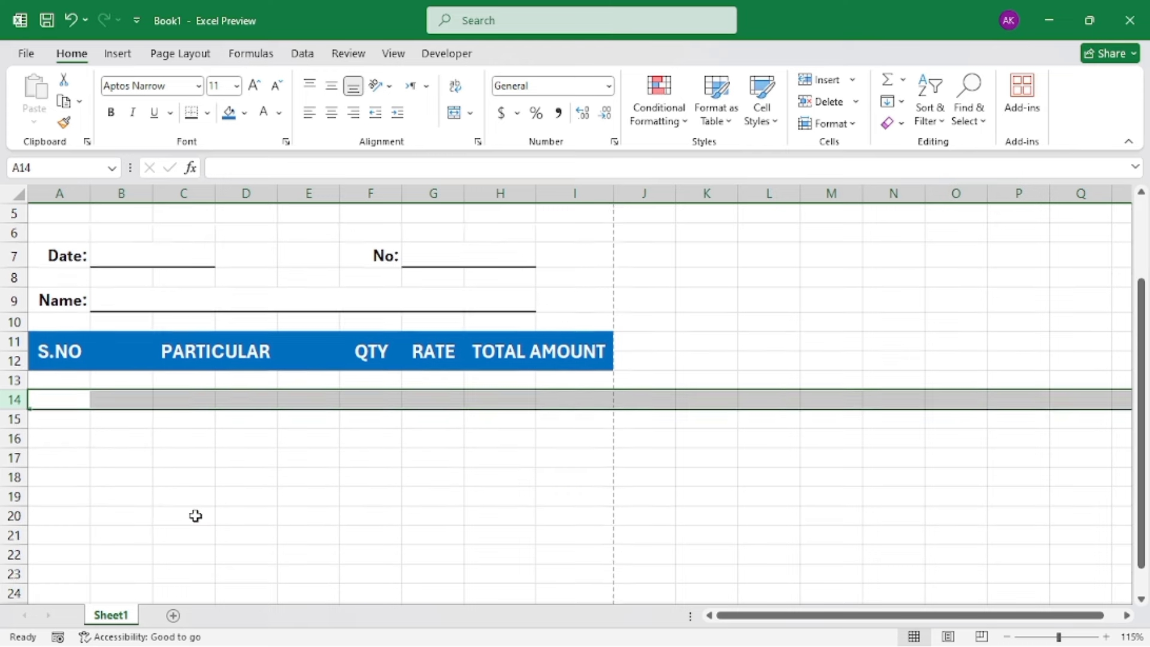
scroll(195, 516, down, 1)
mouse_move(62, 339)
mouse_down()
mouse_move(474, 549)
mouse_move(553, 529)
mouse_up()
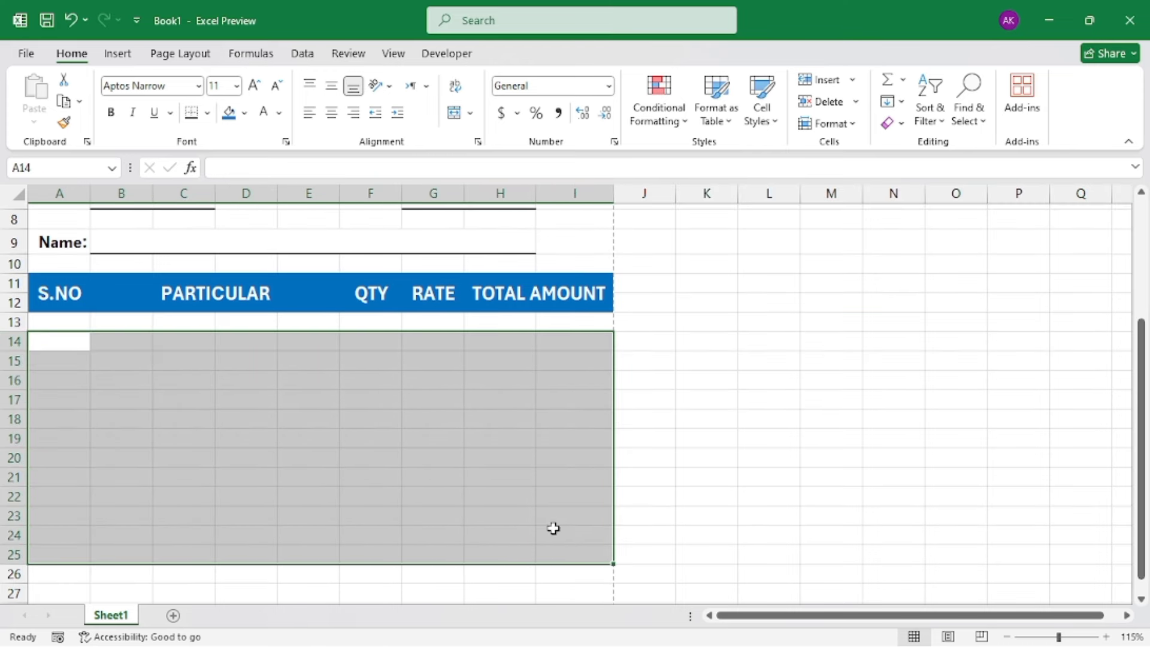
click(206, 113)
click(226, 277)
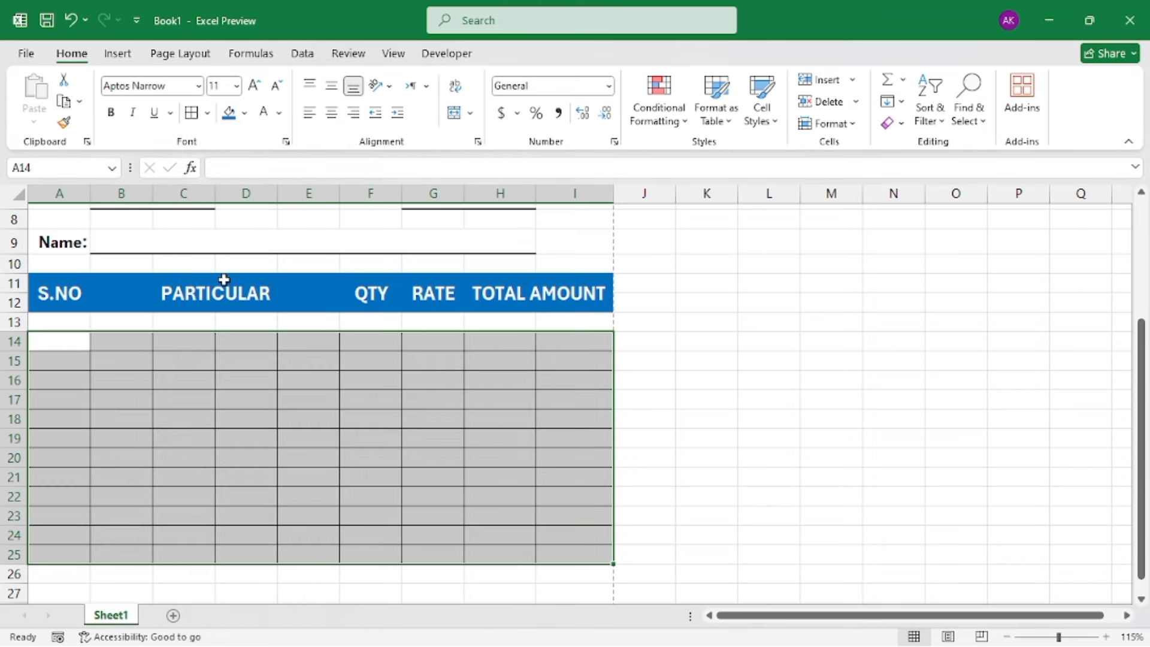
click(206, 113)
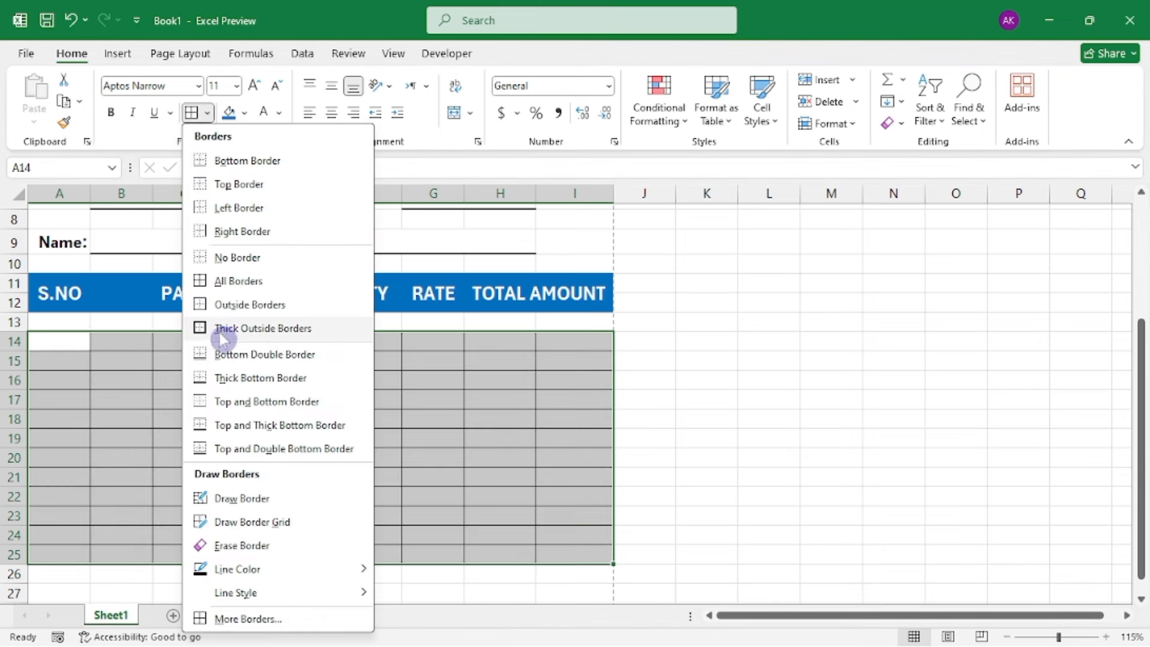
click(239, 332)
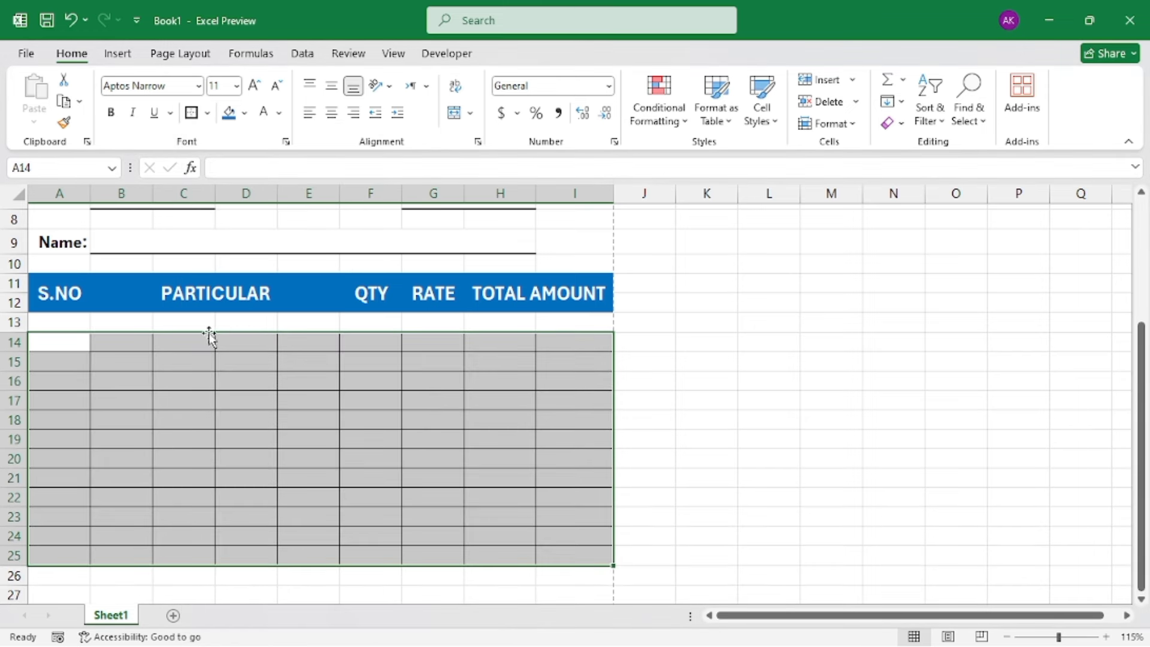
Shrink row 13 to a thin spacer and merge B14:E25 across each row.
drag(21, 339, 21, 320)
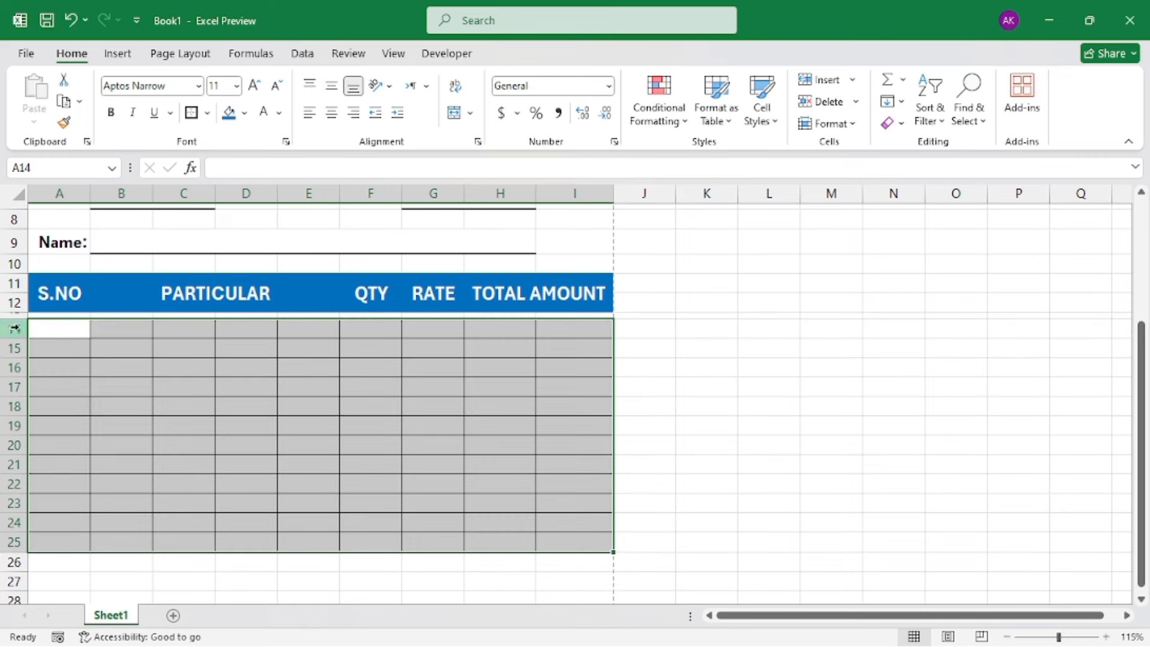
click(166, 374)
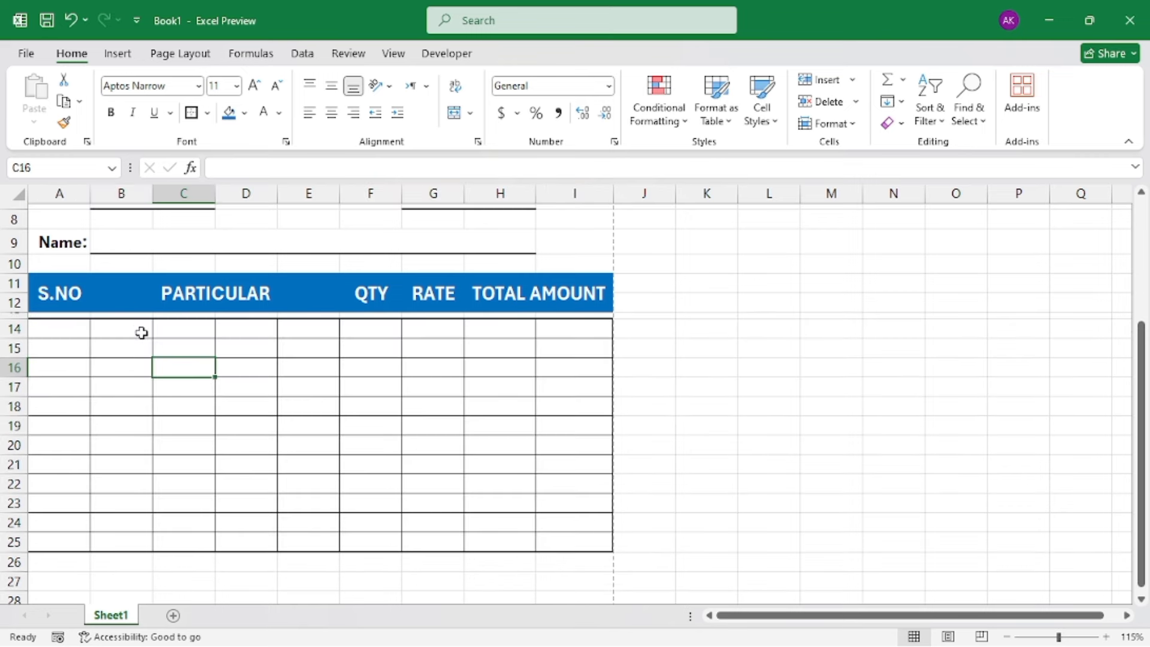
mouse_move(141, 333)
mouse_down()
mouse_move(296, 558)
mouse_move(305, 543)
mouse_up()
click(470, 112)
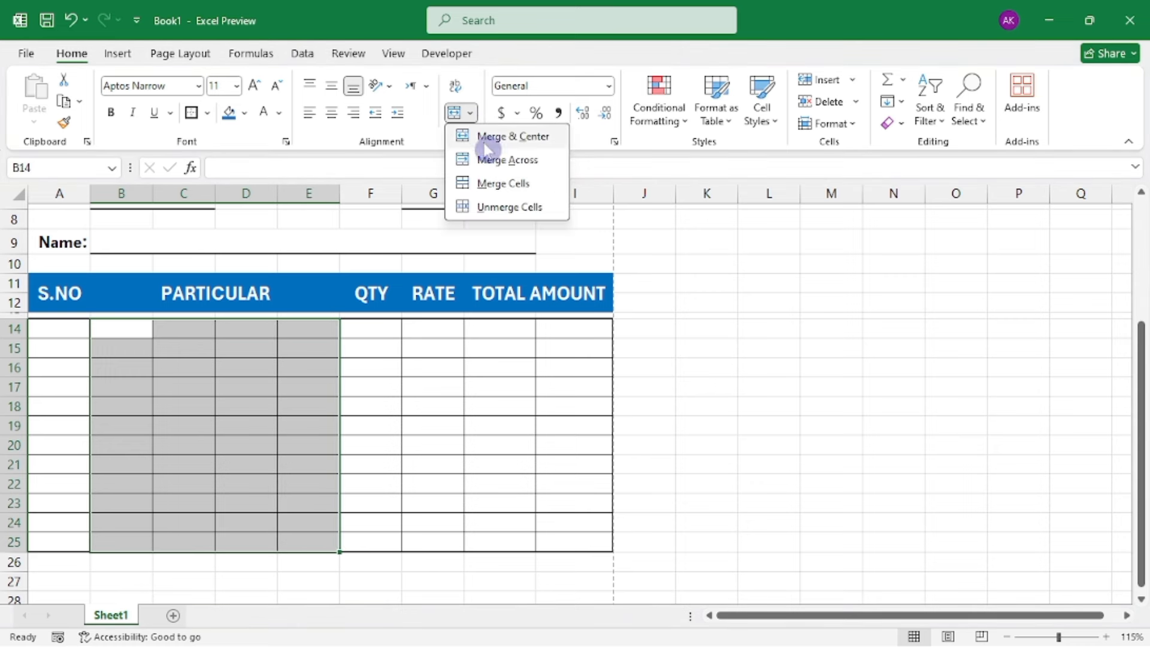
click(488, 159)
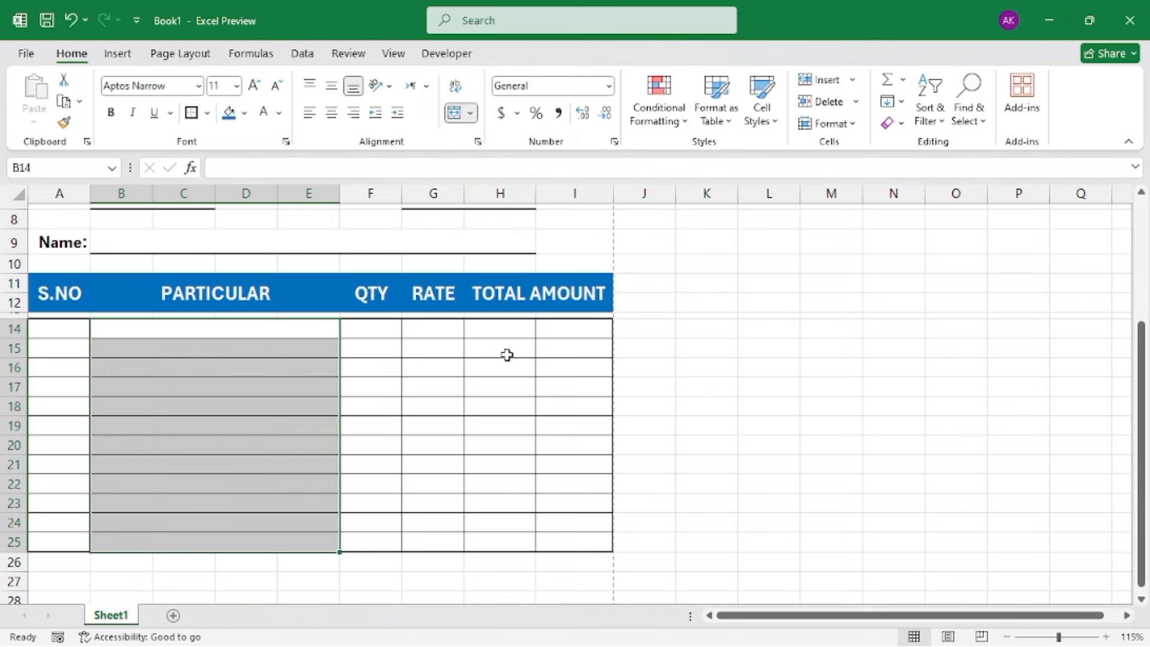
Merge the TOTAL AMOUNT cells H14:I25 across each row.
drag(519, 333, 606, 541)
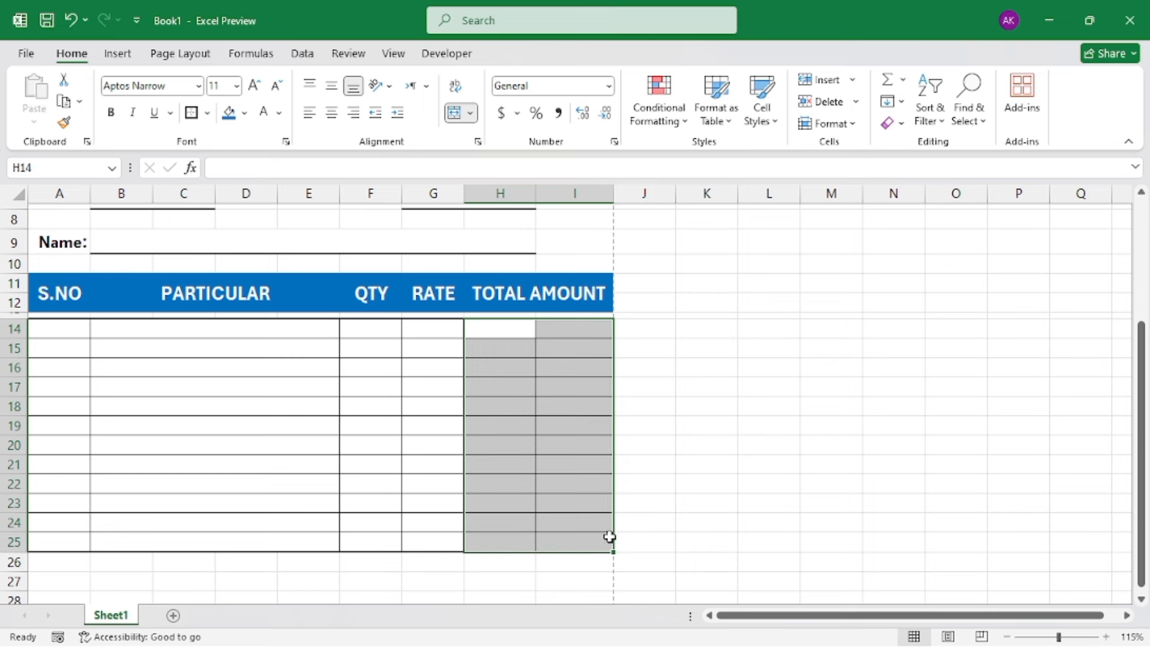
click(471, 113)
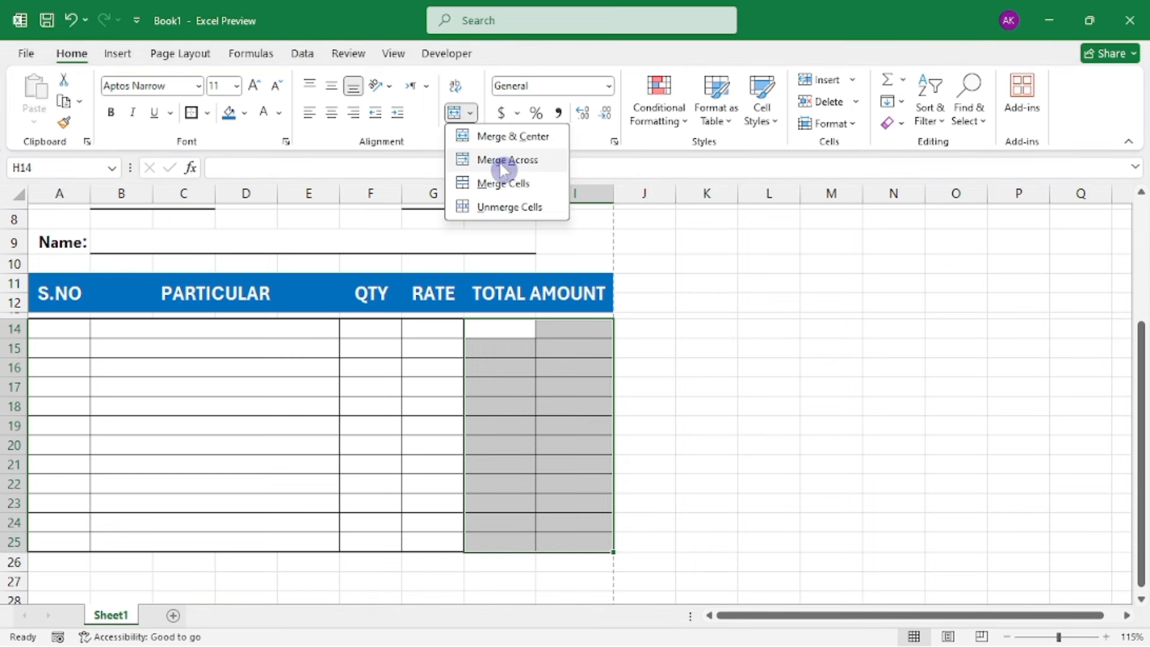
click(508, 160)
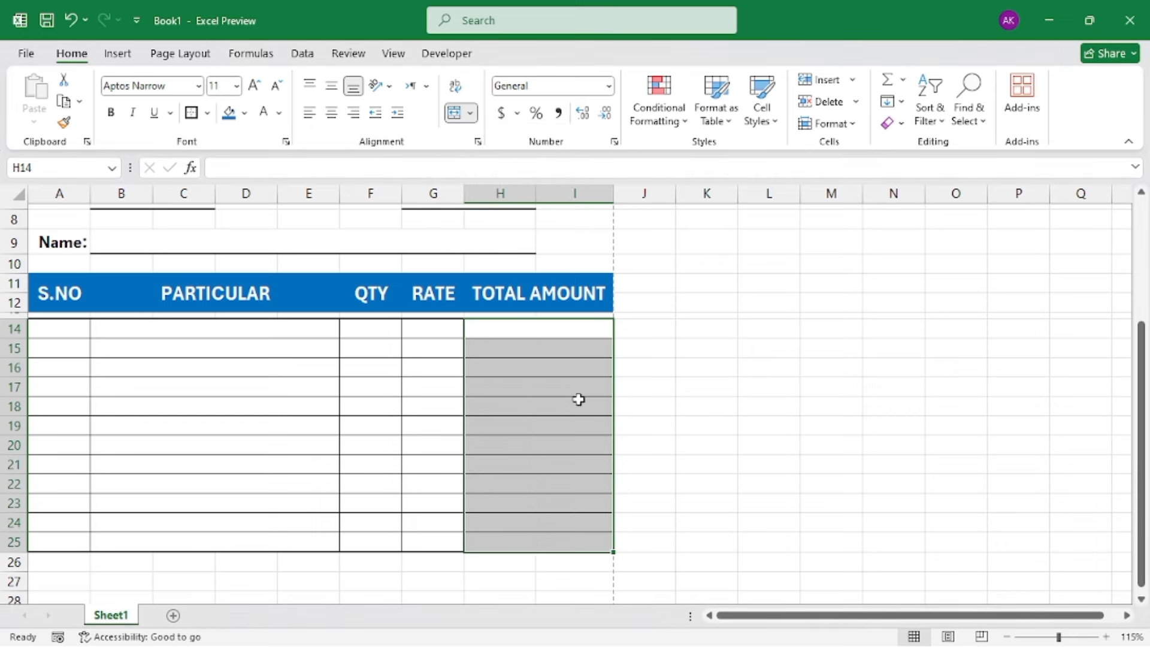
click(538, 348)
scroll(69, 567, down, 1)
click(370, 523)
Merge F27:G29 across each row and copy that layout to H27:I29.
click(14, 504)
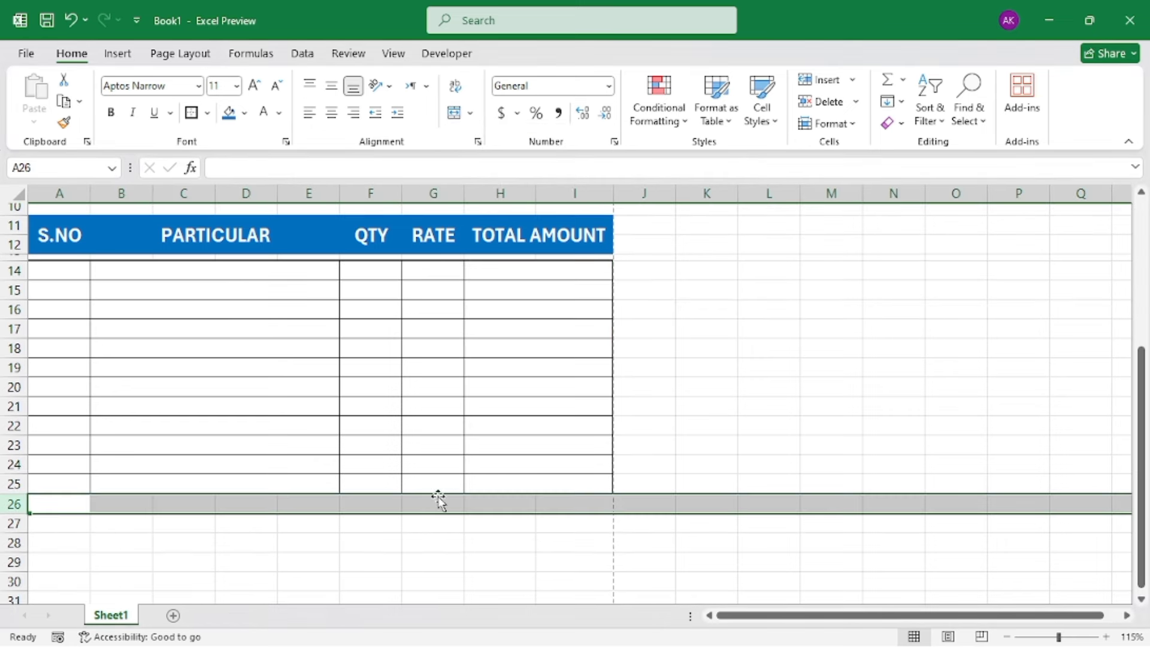
drag(381, 524, 442, 564)
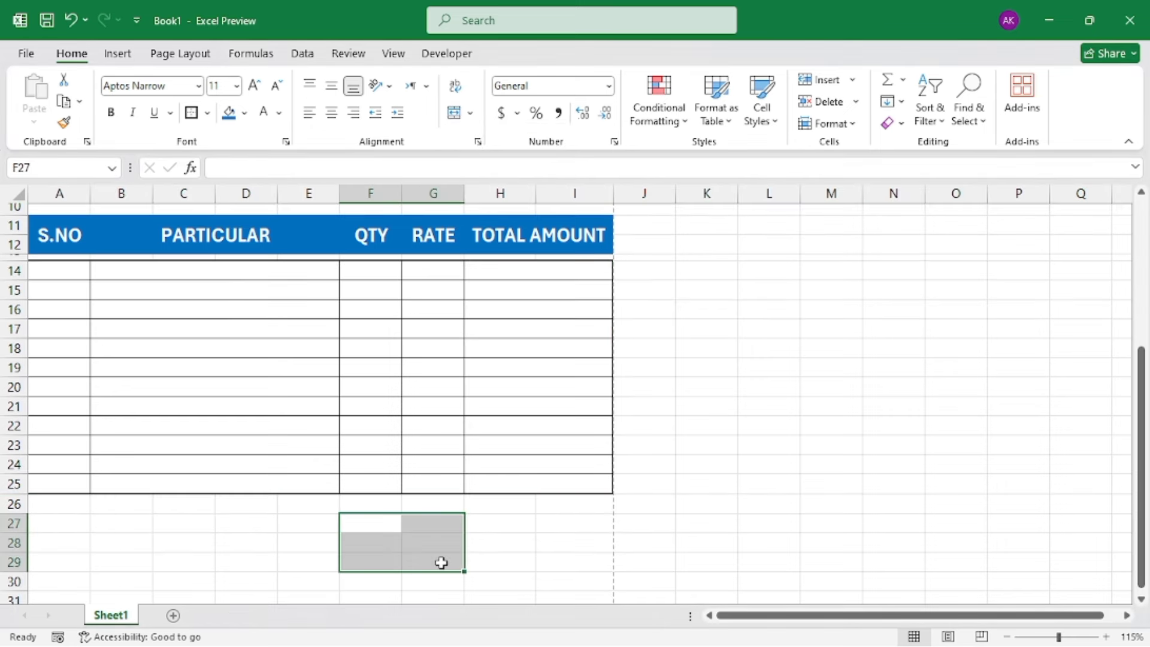
click(470, 113)
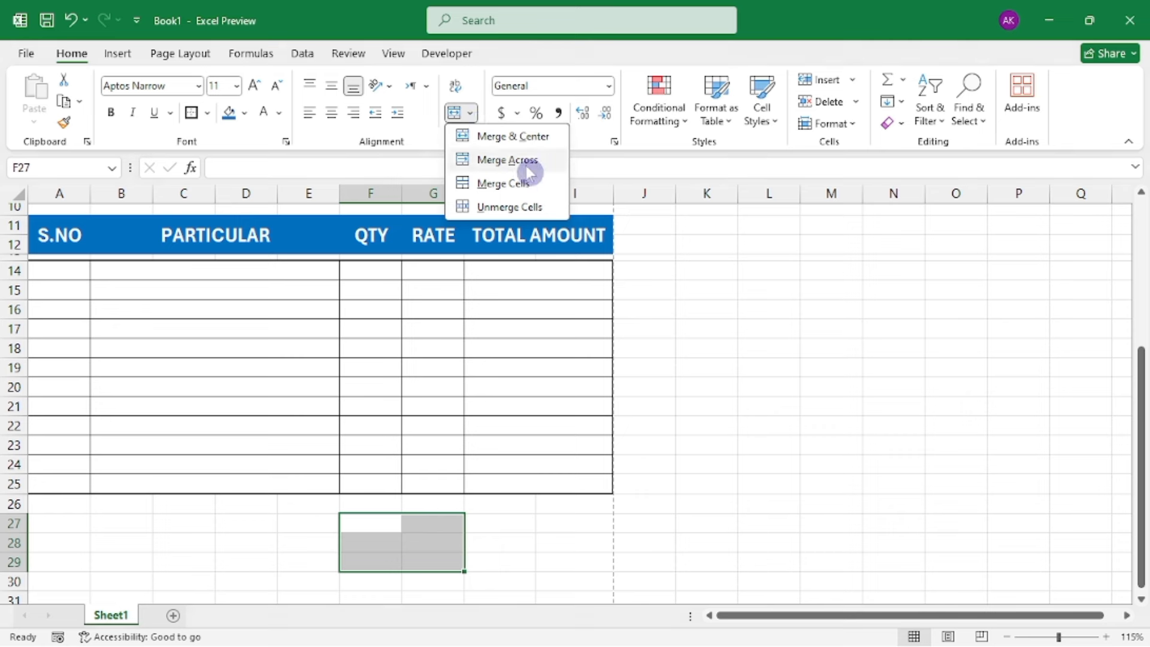
click(490, 162)
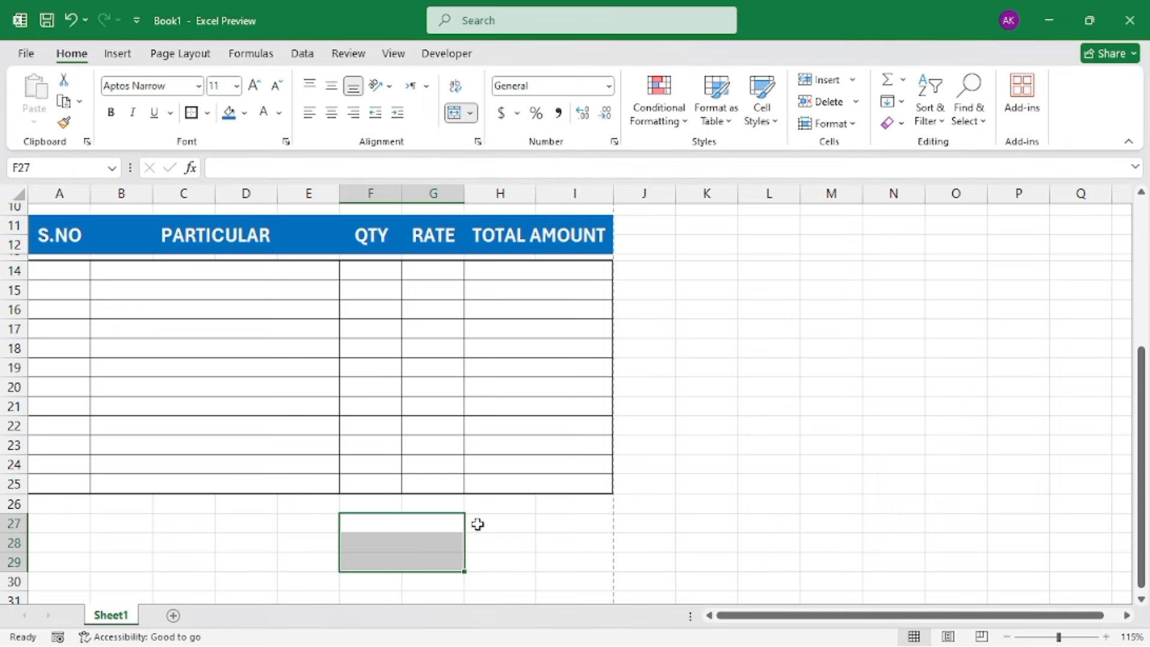
key(ctrl+c)
click(525, 521)
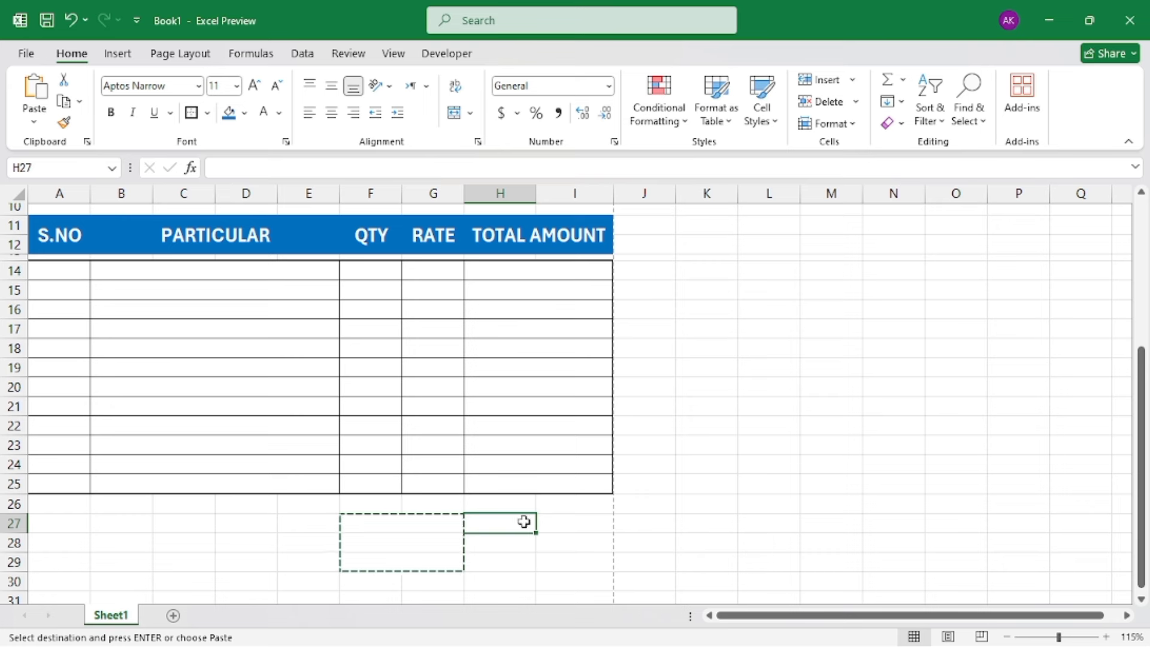
key(ctrl+v)
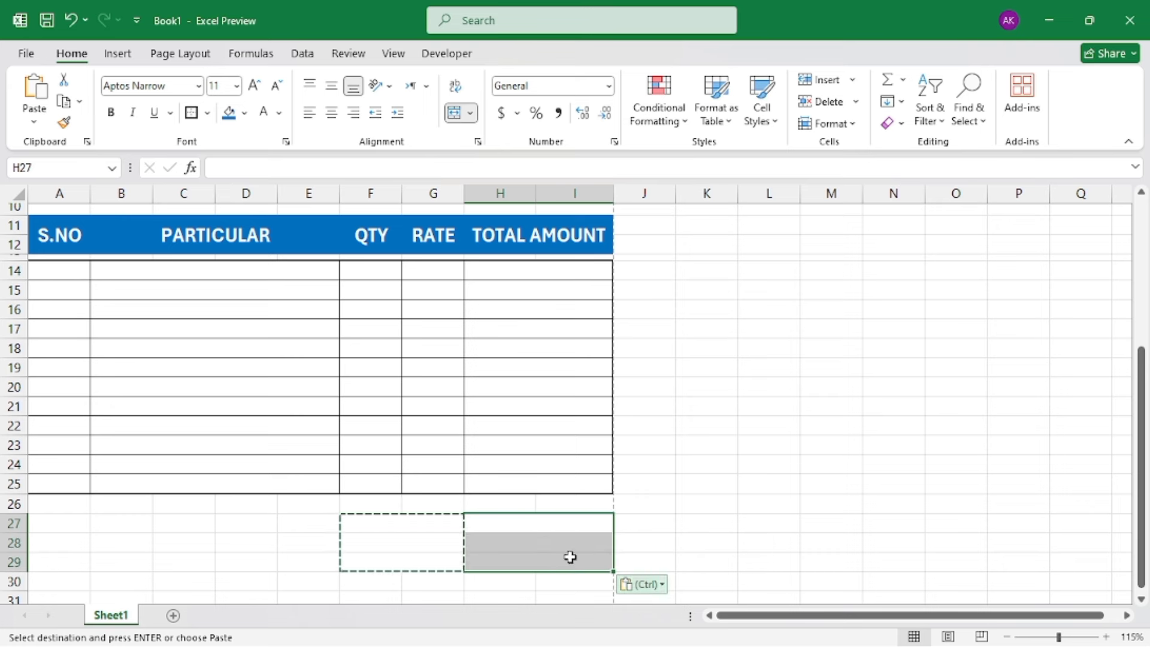
key(ctrl)
key(ctrl)
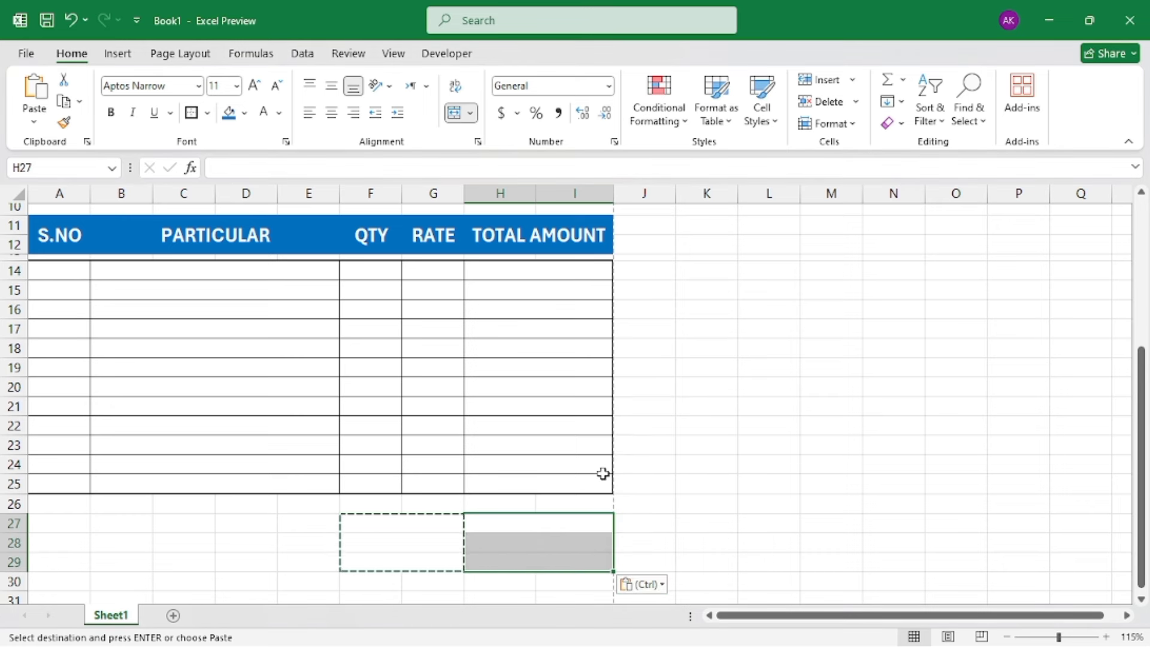
Give the totals box F27:I29 all borders and a thick outside border.
click(426, 526)
drag(476, 539, 543, 554)
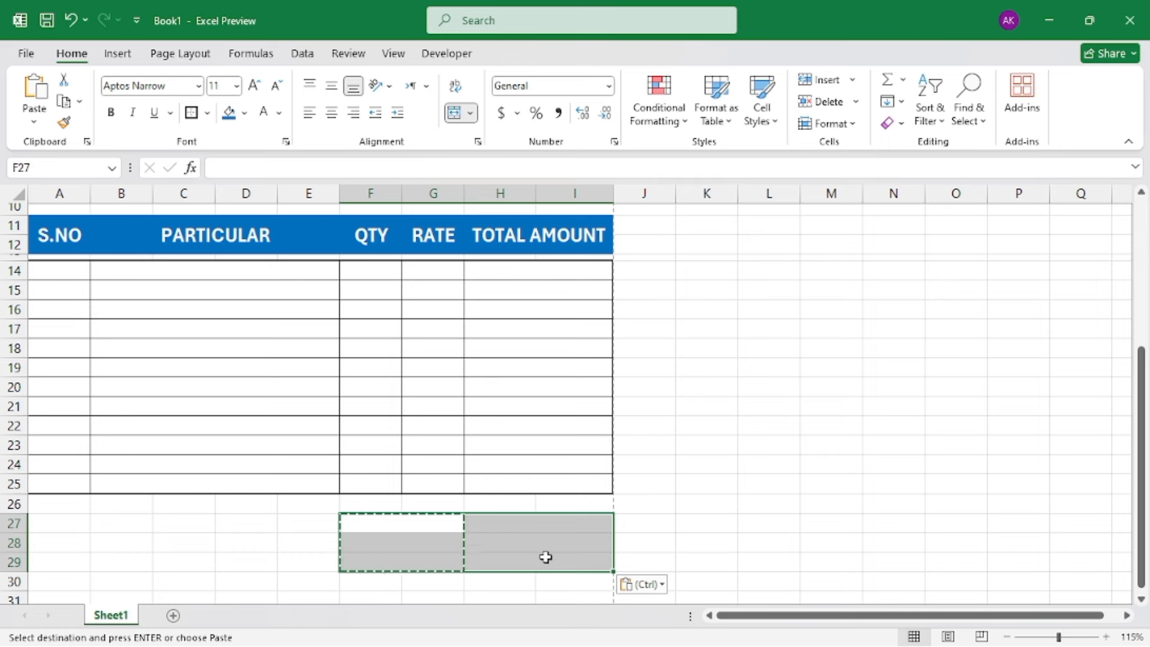
click(209, 113)
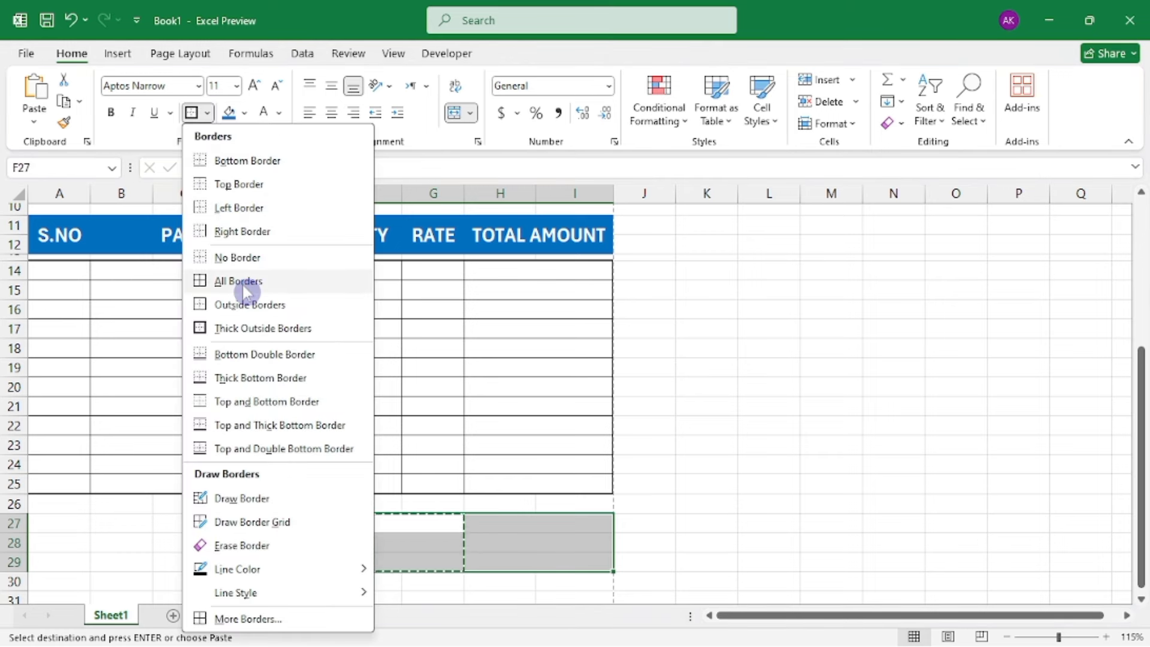
click(247, 283)
click(208, 113)
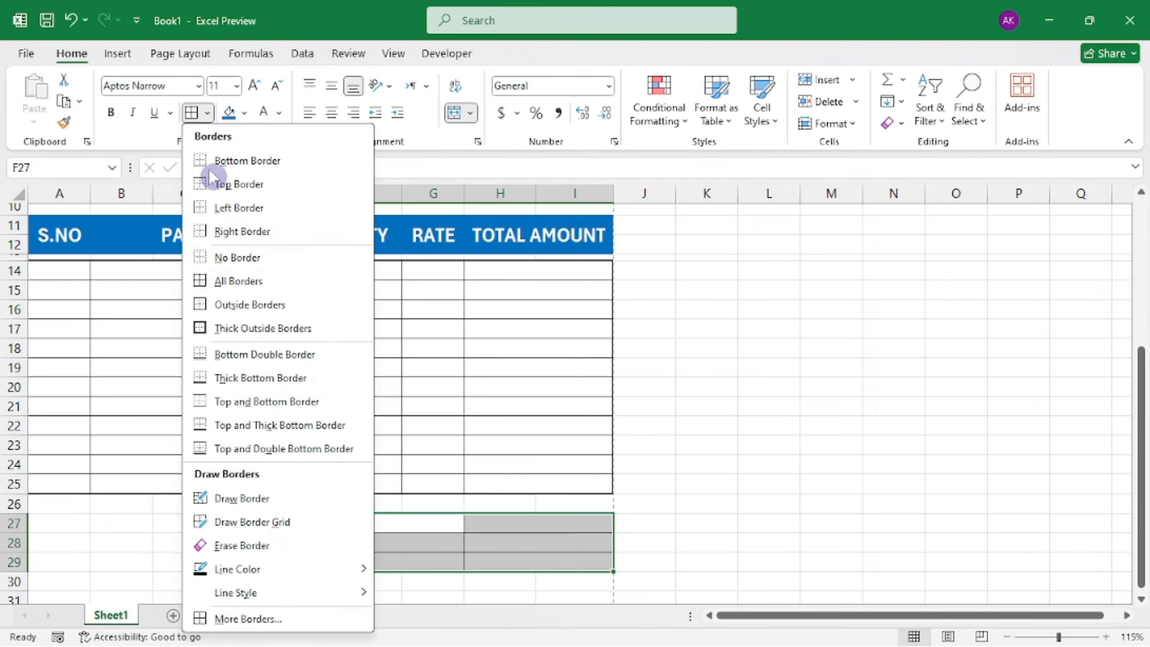
click(245, 331)
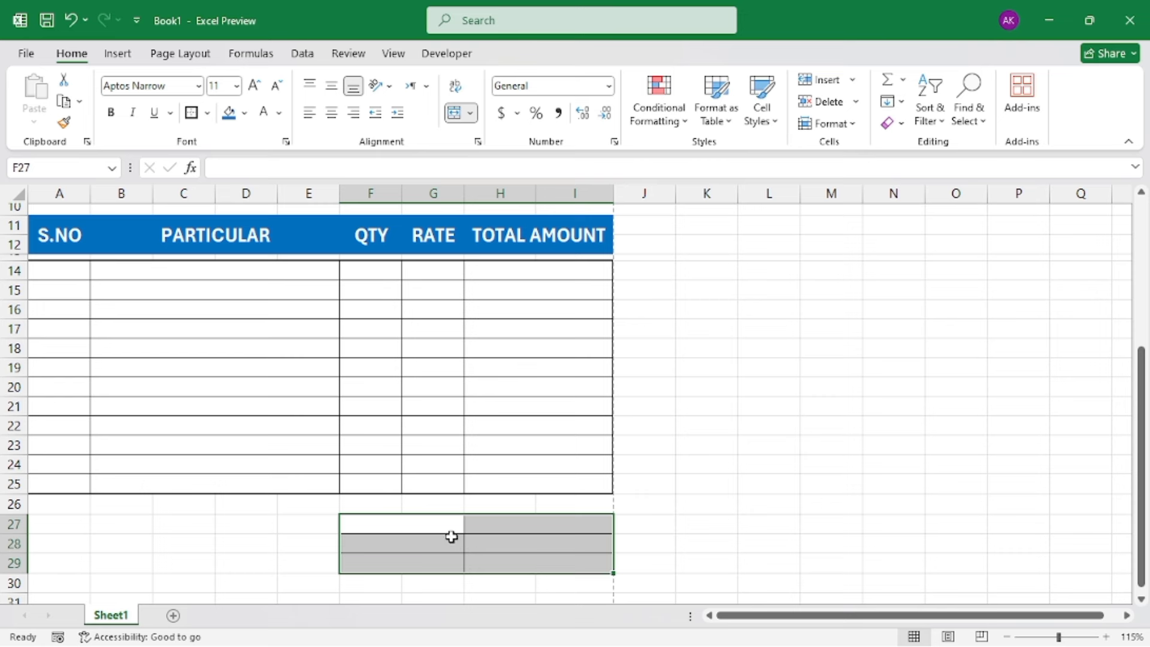
click(452, 539)
Enter the labels Grand Total, Advance and Balance in F27:F29.
click(377, 524)
text(Grand Total)
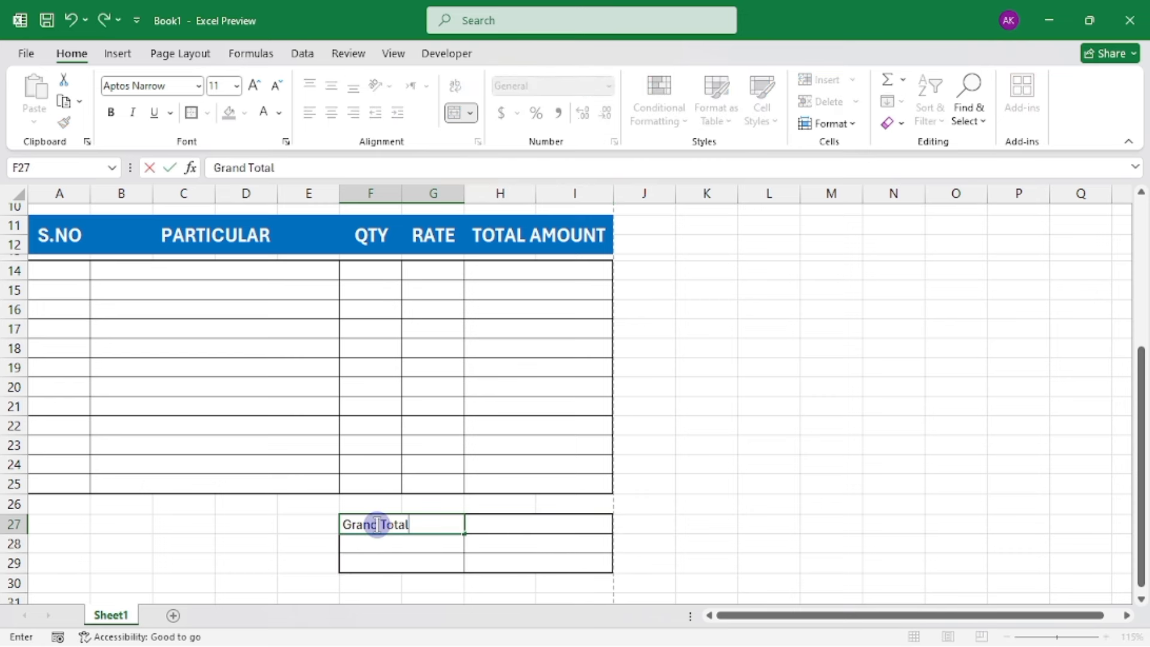
key(Return)
text(Advance)
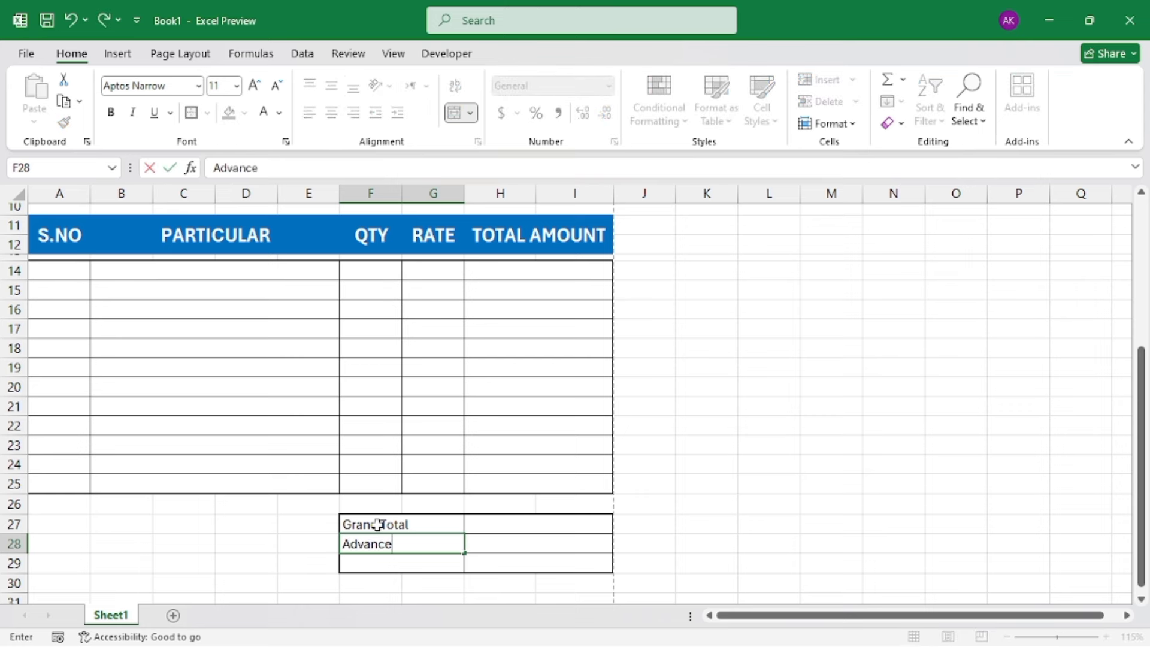
key(Return)
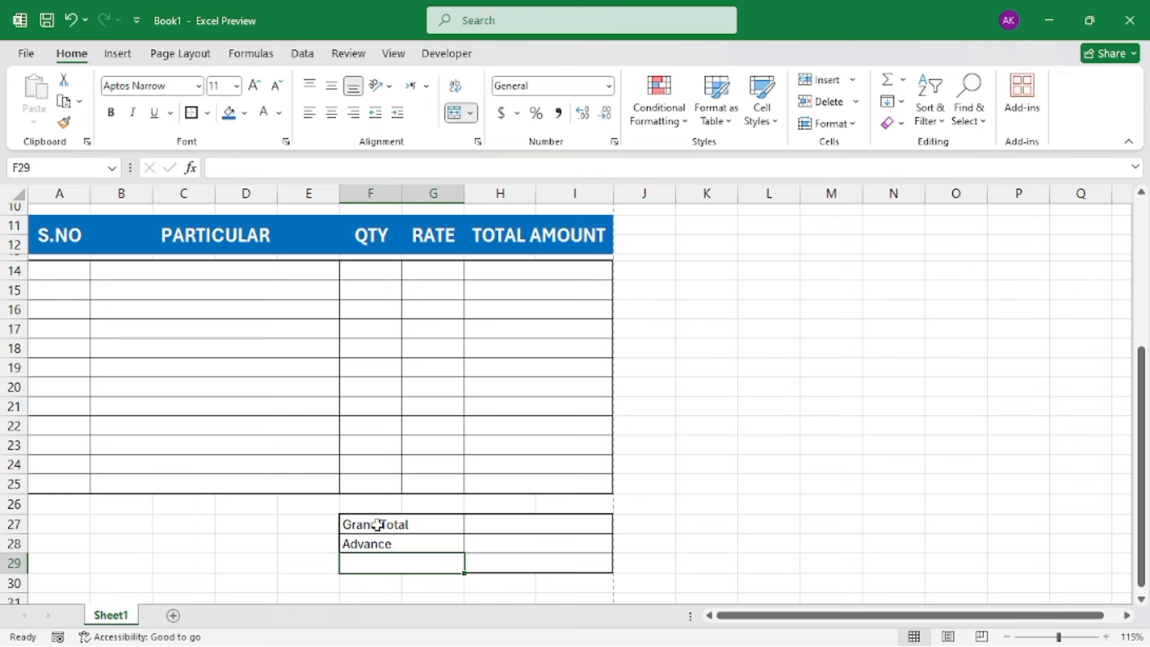
text(Balance)
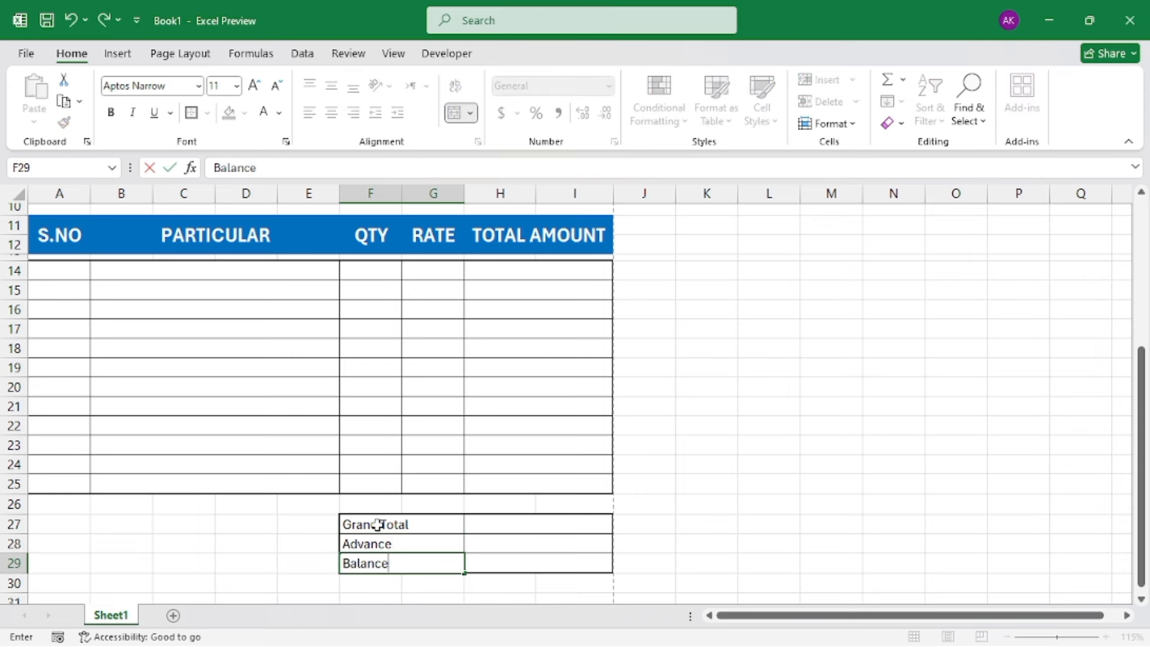
Format the totals box F27:I29 as bold 14 pt, centred and middle-aligned.
drag(377, 524, 544, 567)
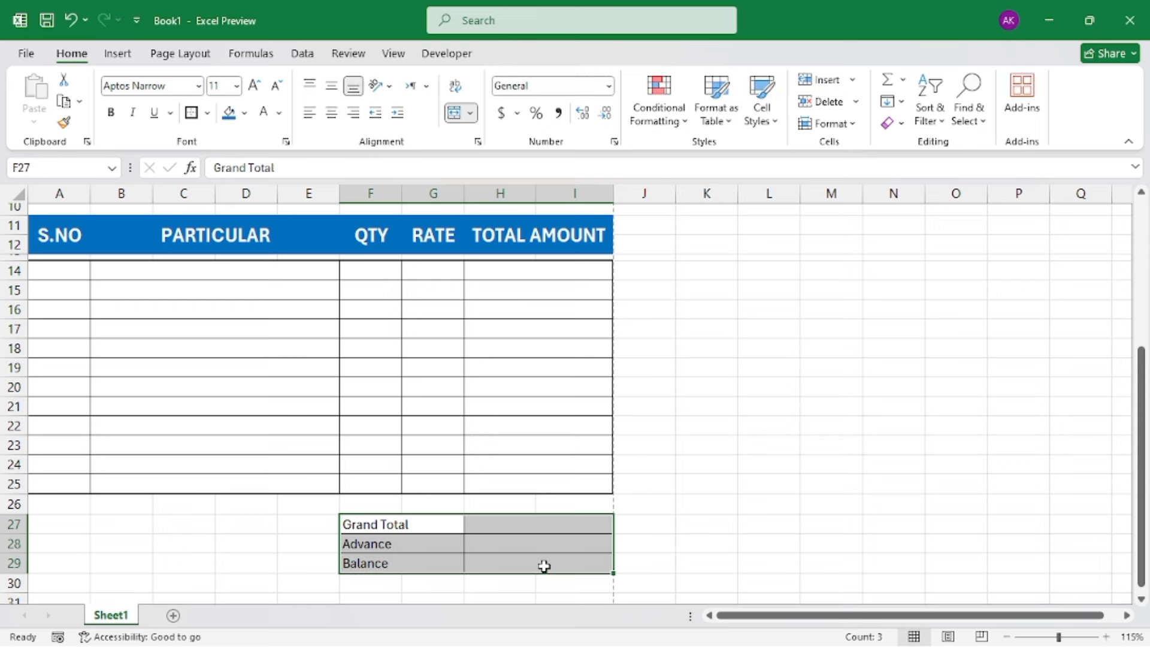
click(259, 96)
click(258, 96)
click(110, 112)
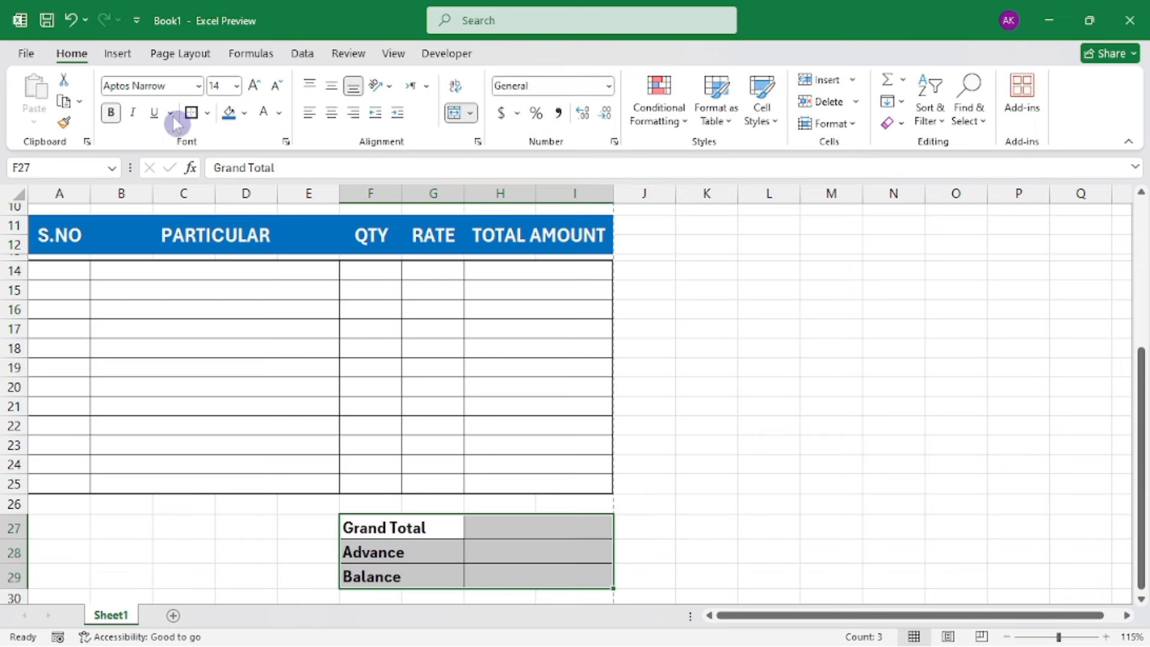
click(332, 113)
click(333, 86)
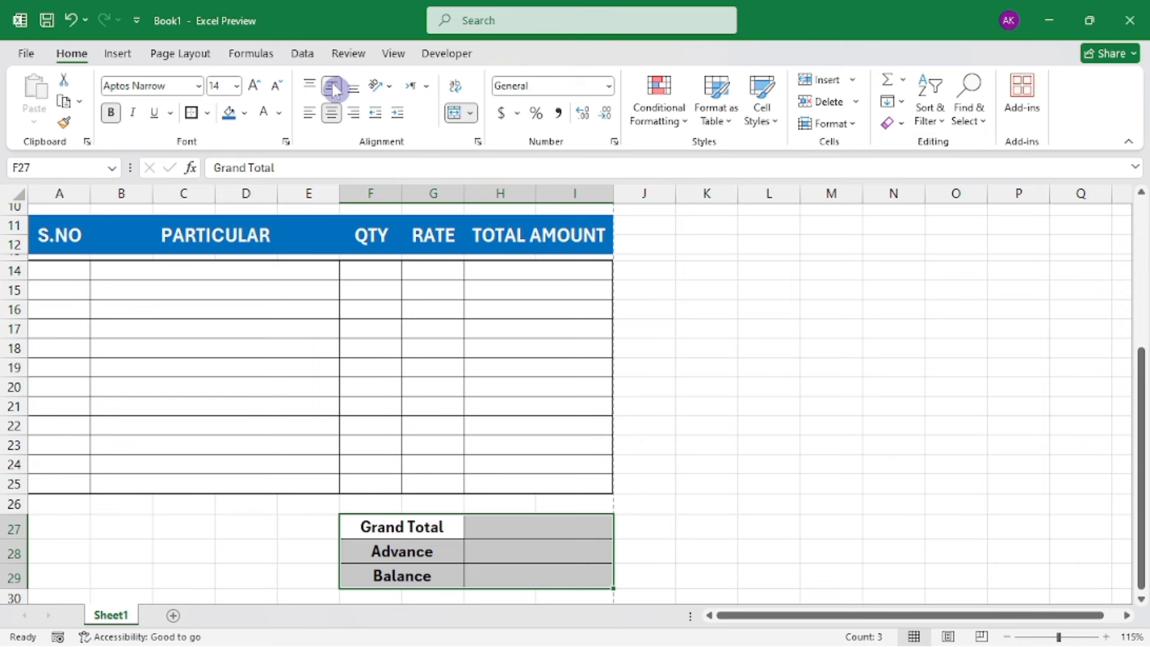
Make item rows A14:I25 14 pt text, centred and middle-aligned.
scroll(366, 432, up, 1)
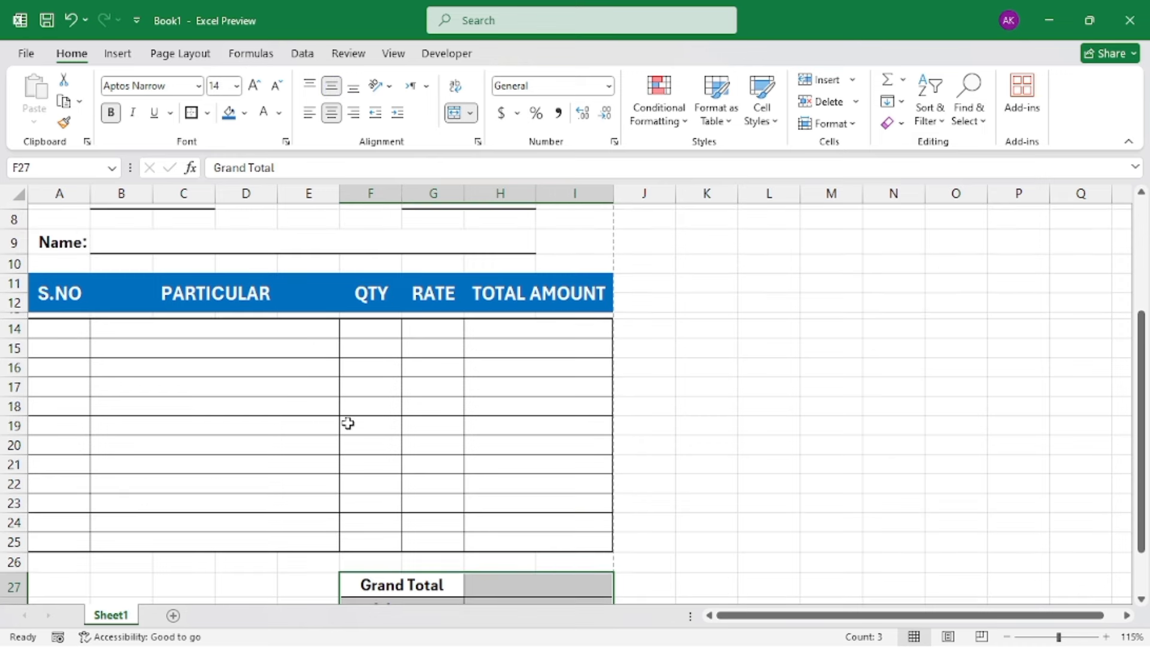
click(350, 424)
drag(64, 336, 557, 542)
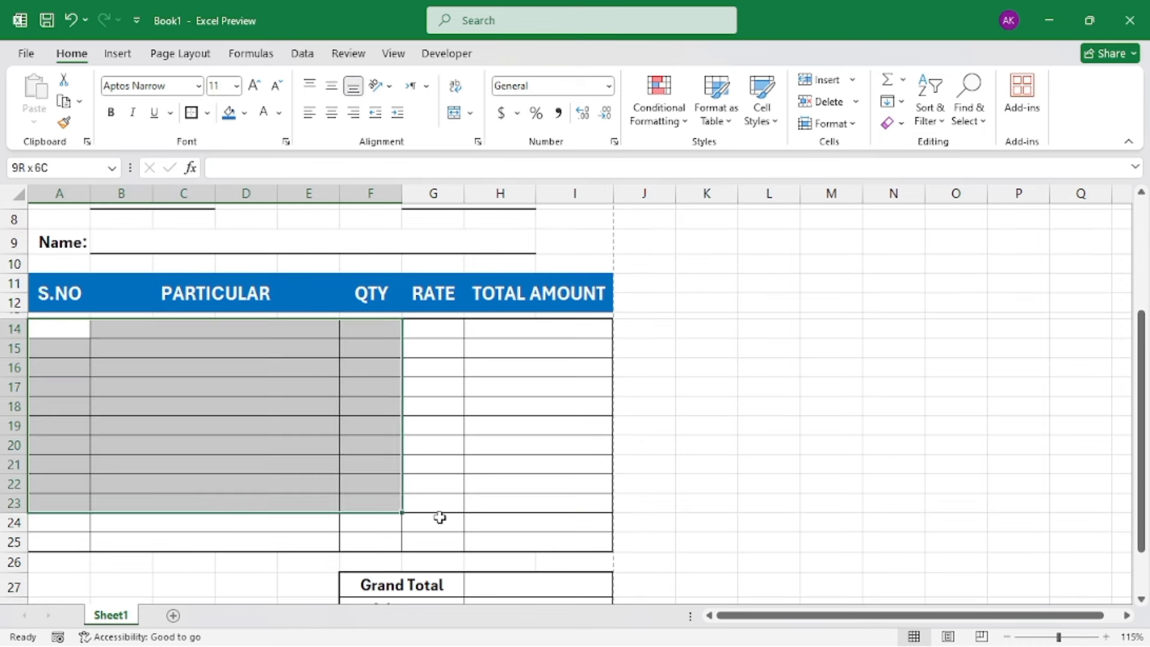
click(254, 85)
click(254, 85)
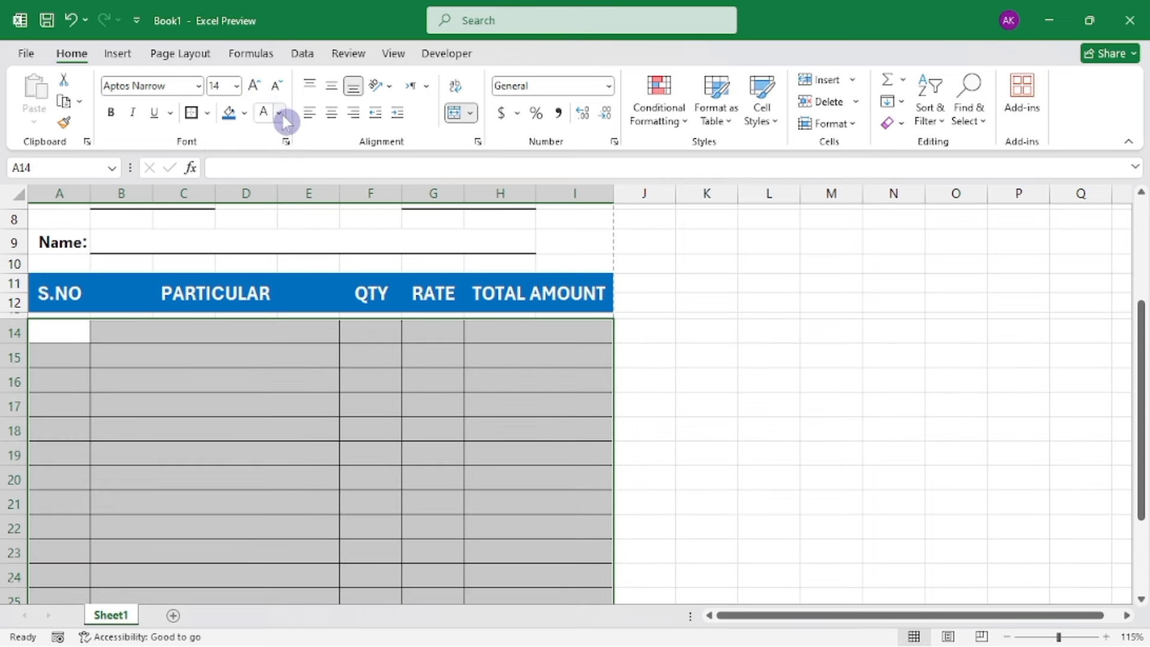
click(331, 113)
click(333, 87)
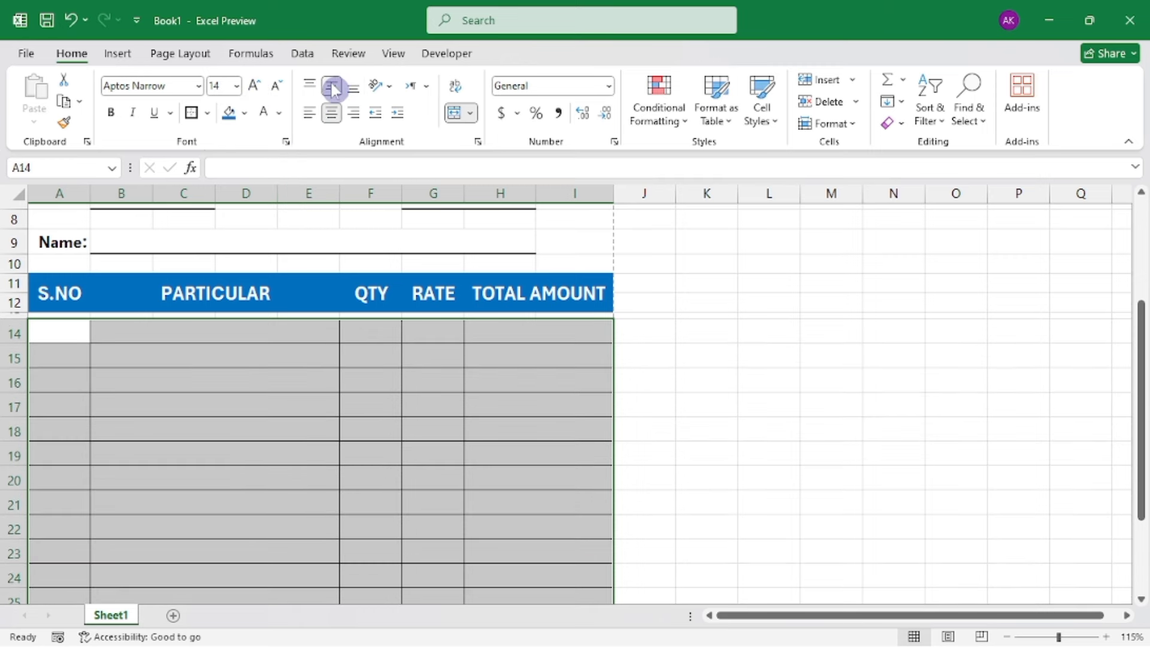
Shrink row 26 into a thin spacer below the item table.
scroll(429, 404, down, 1)
click(183, 563)
scroll(262, 427, down, 1)
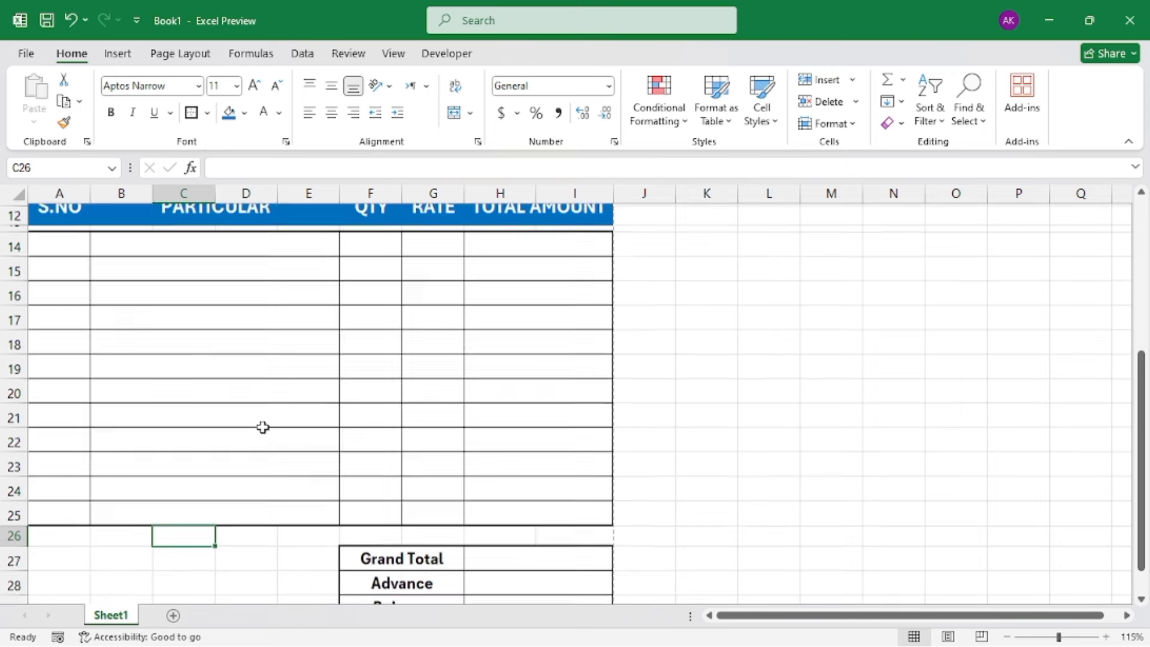
scroll(262, 426, down, 1)
drag(16, 460, 15, 444)
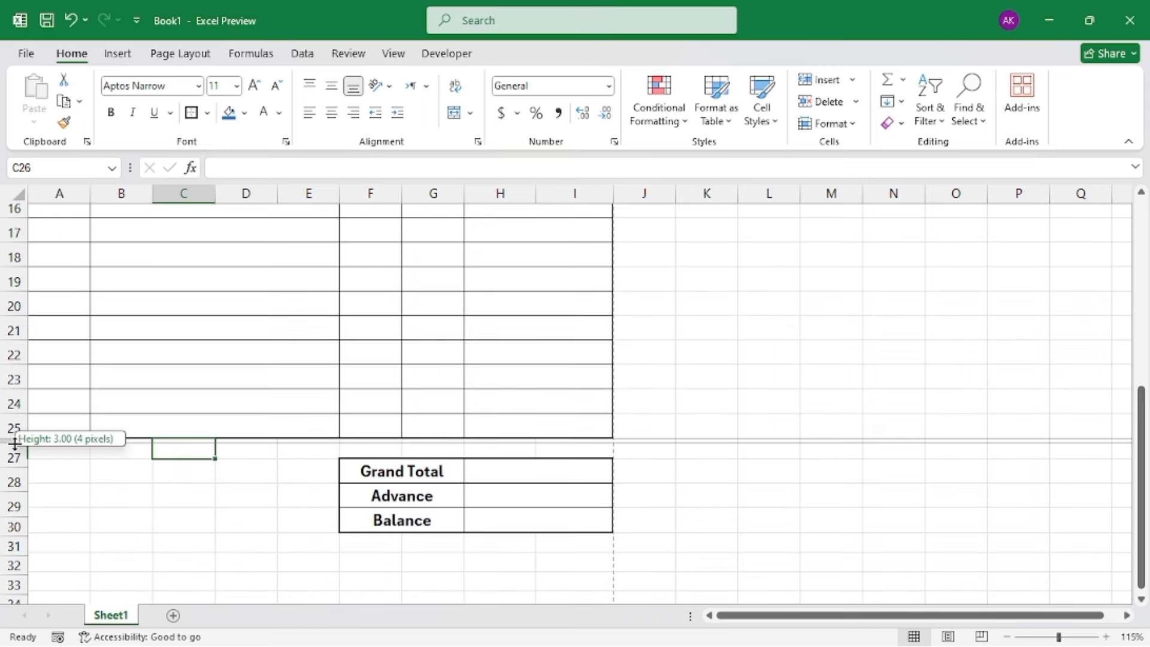
click(252, 503)
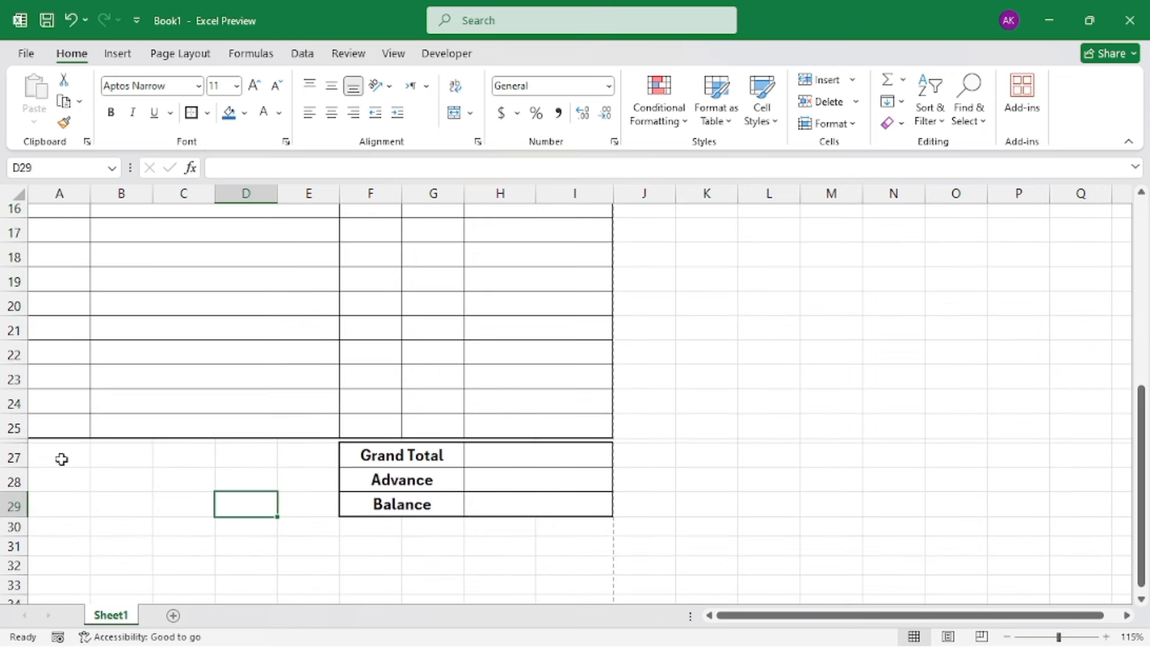
drag(61, 459, 107, 457)
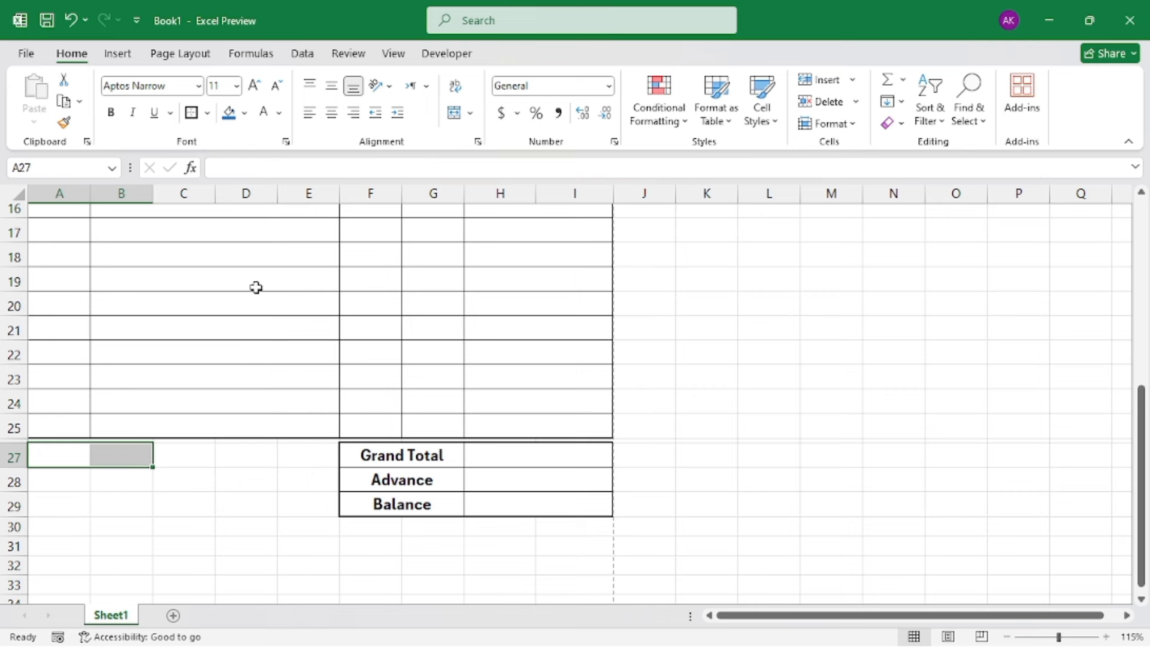
Add a thick bottom border under A27:B27, merge A28:B28 and type Signature.
click(207, 112)
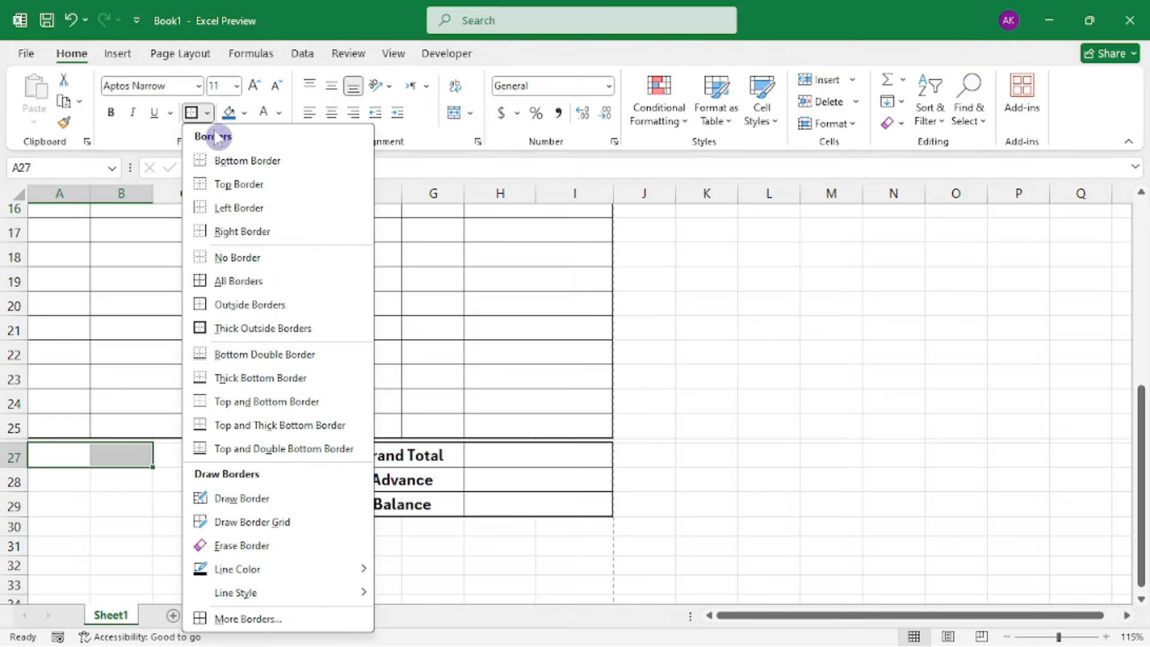
click(222, 380)
drag(55, 487, 103, 487)
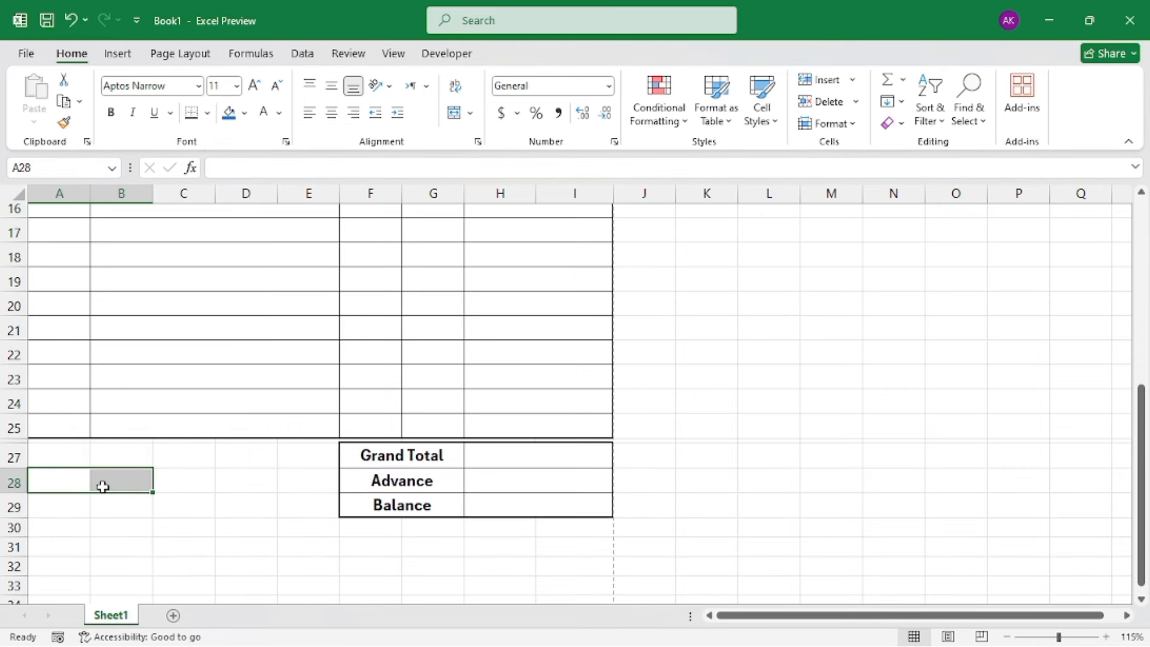
click(455, 113)
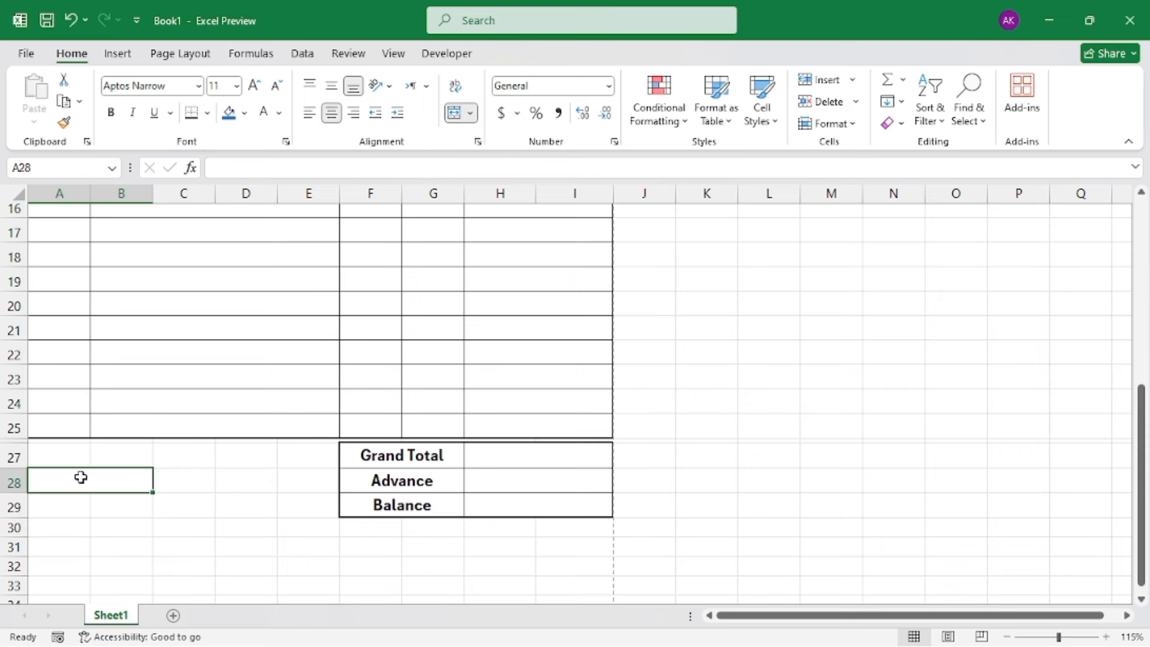
text(Signature)
click(180, 473)
click(96, 488)
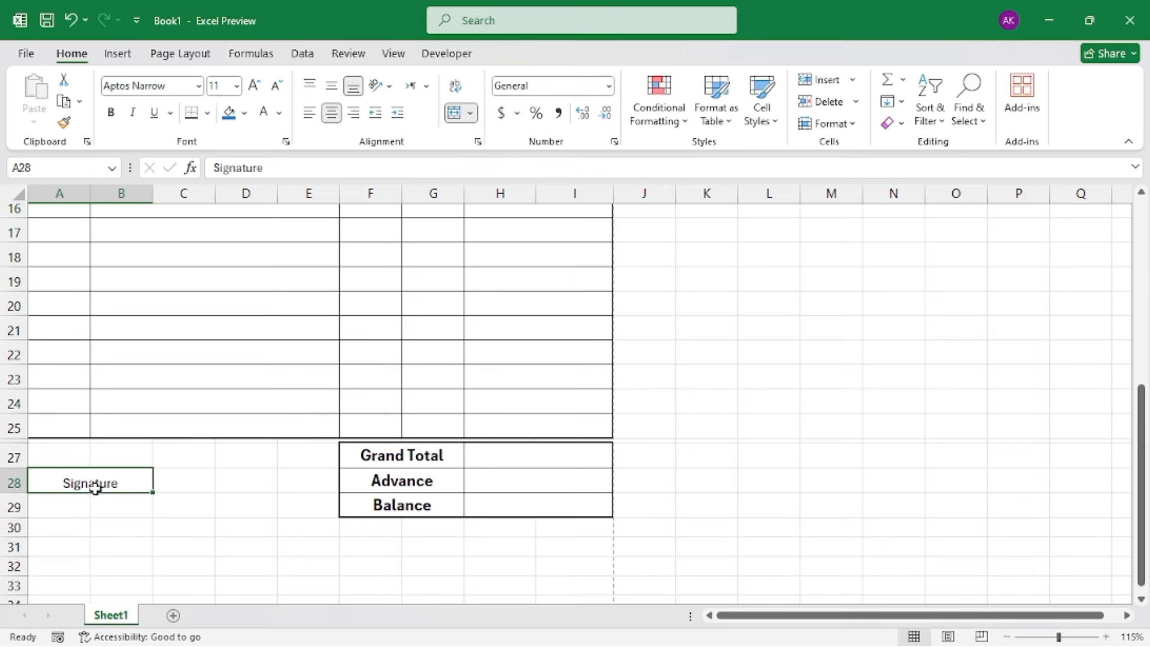
Make the Signature label bold, 14 pt and vertically centred.
click(111, 113)
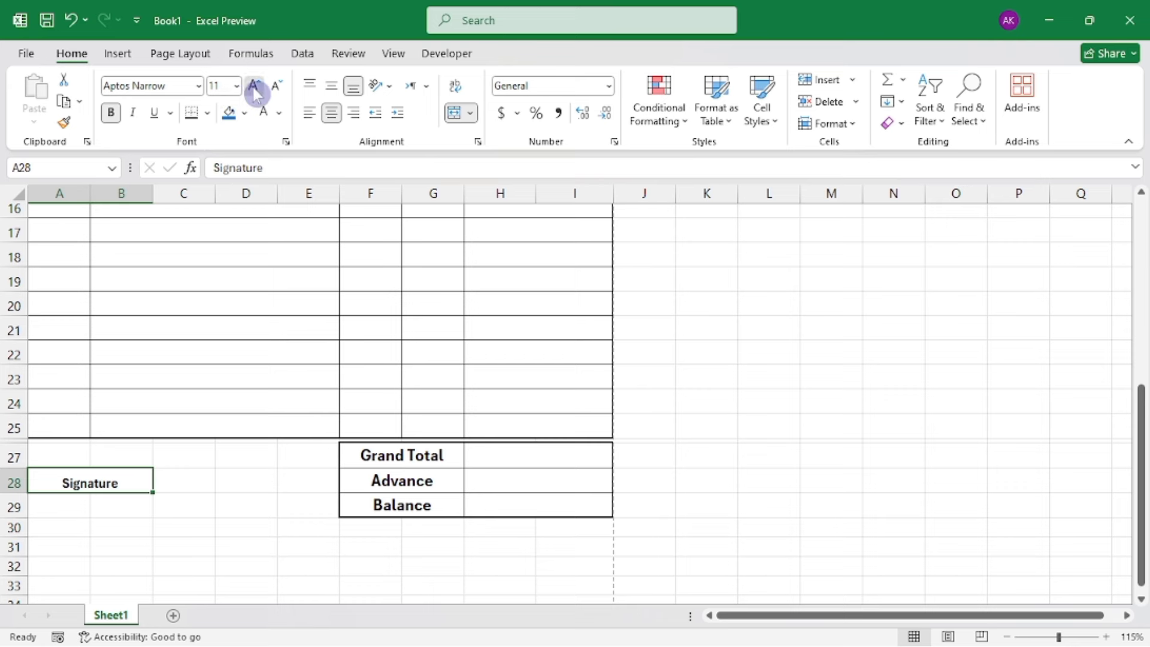
click(254, 90)
click(254, 89)
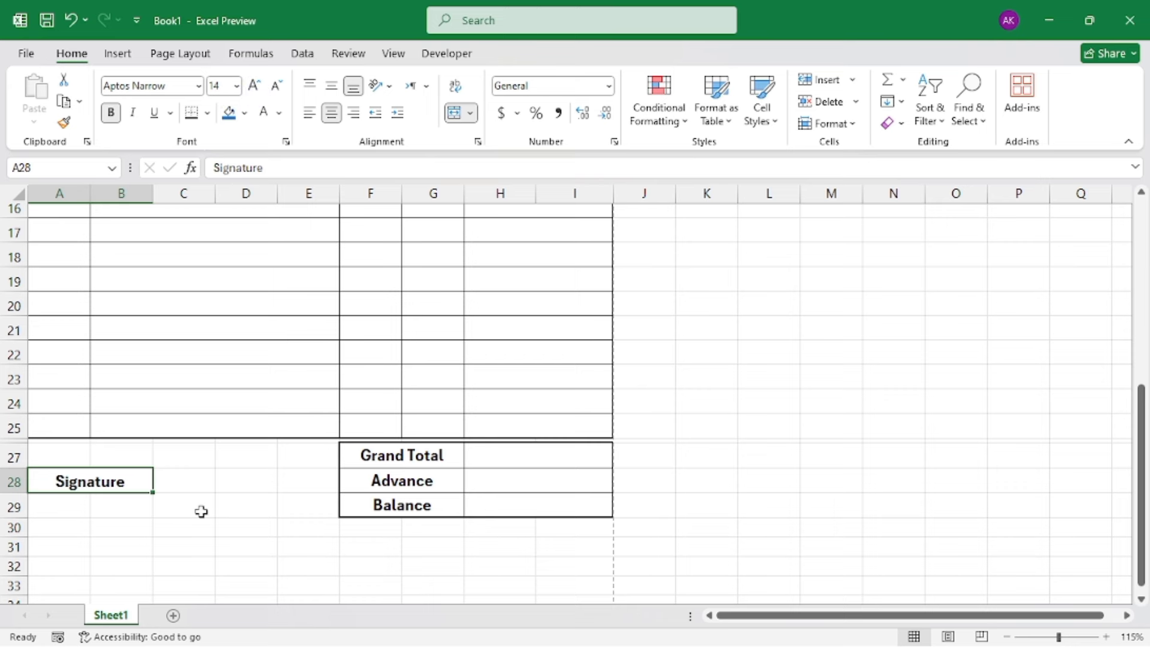
click(331, 86)
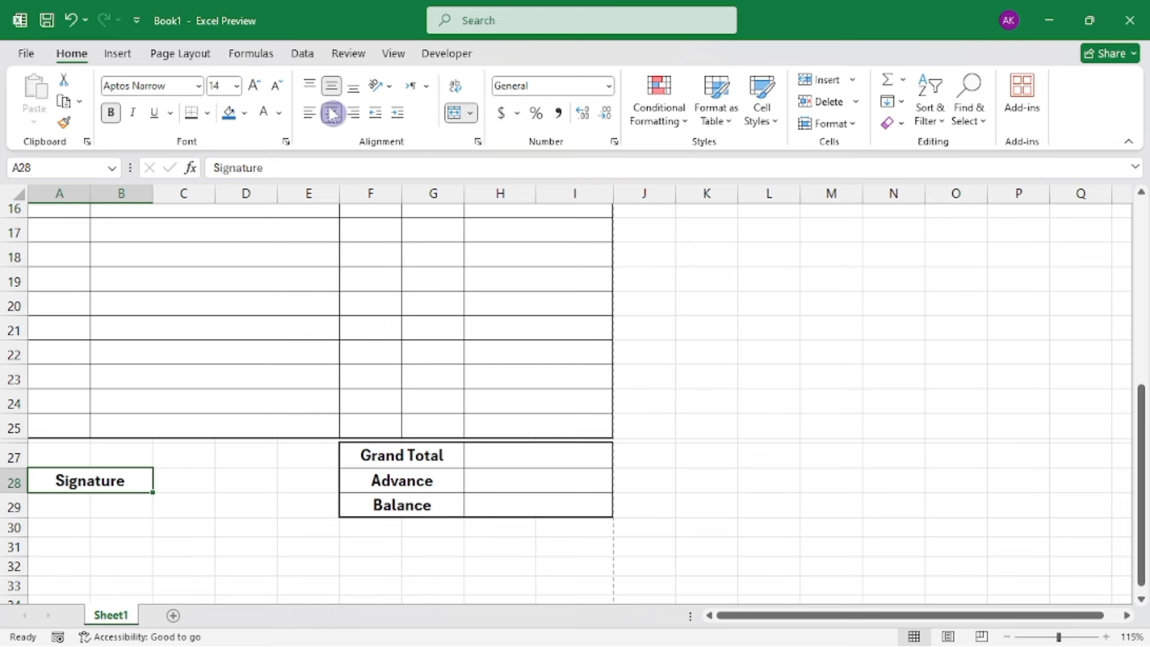
click(261, 530)
click(40, 511)
click(15, 508)
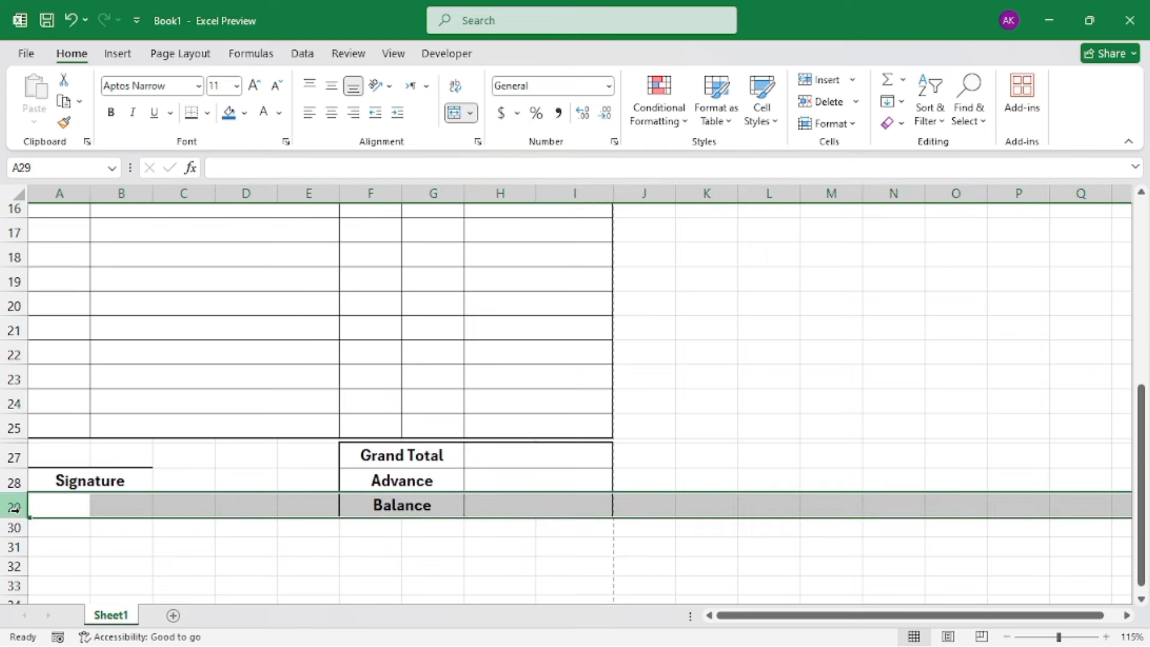
Merge A30:E30 and enter 'Warranty For __________ Days'.
drag(51, 527, 288, 527)
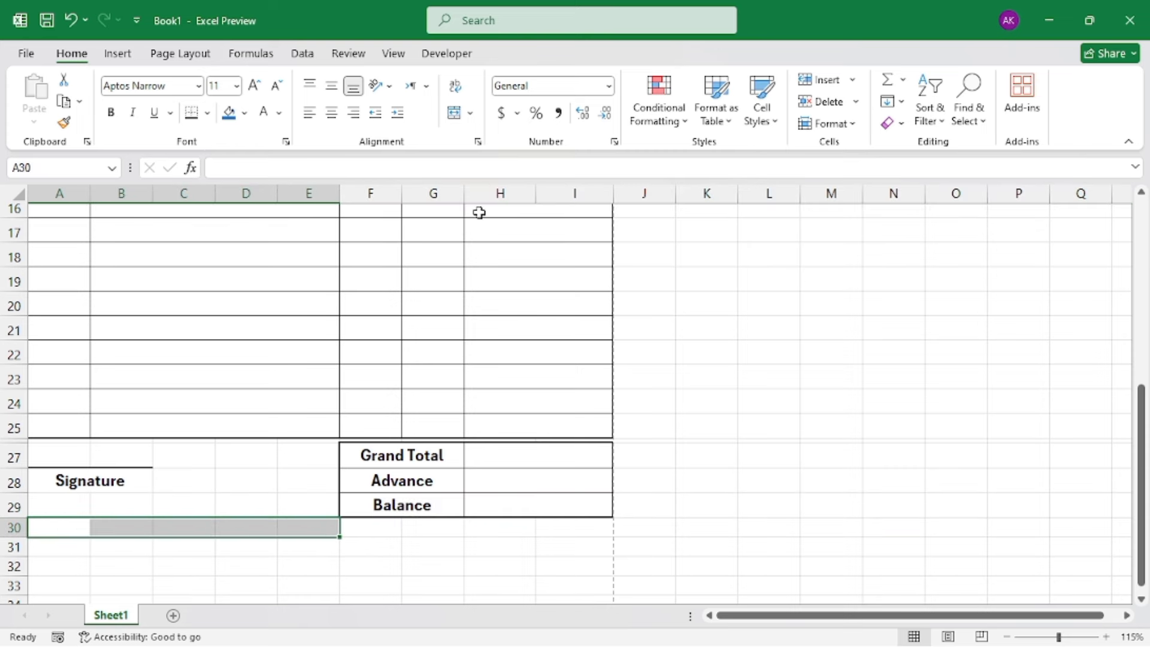
click(454, 113)
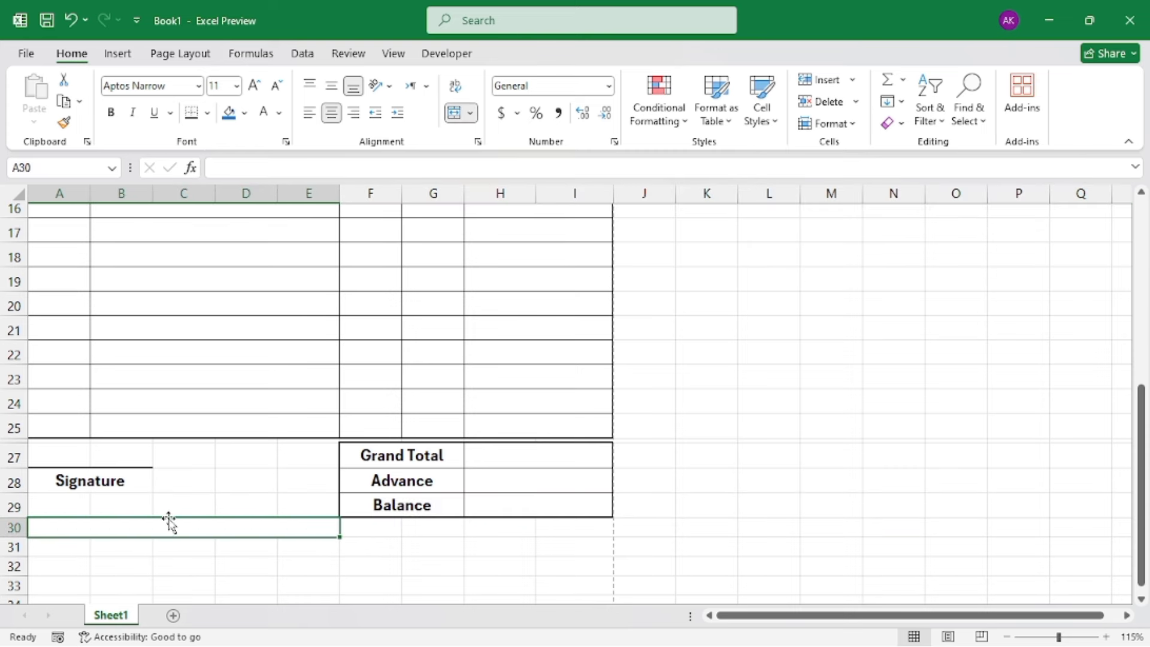
scroll(169, 523, down, 1)
double_click(170, 474)
text(warranty)
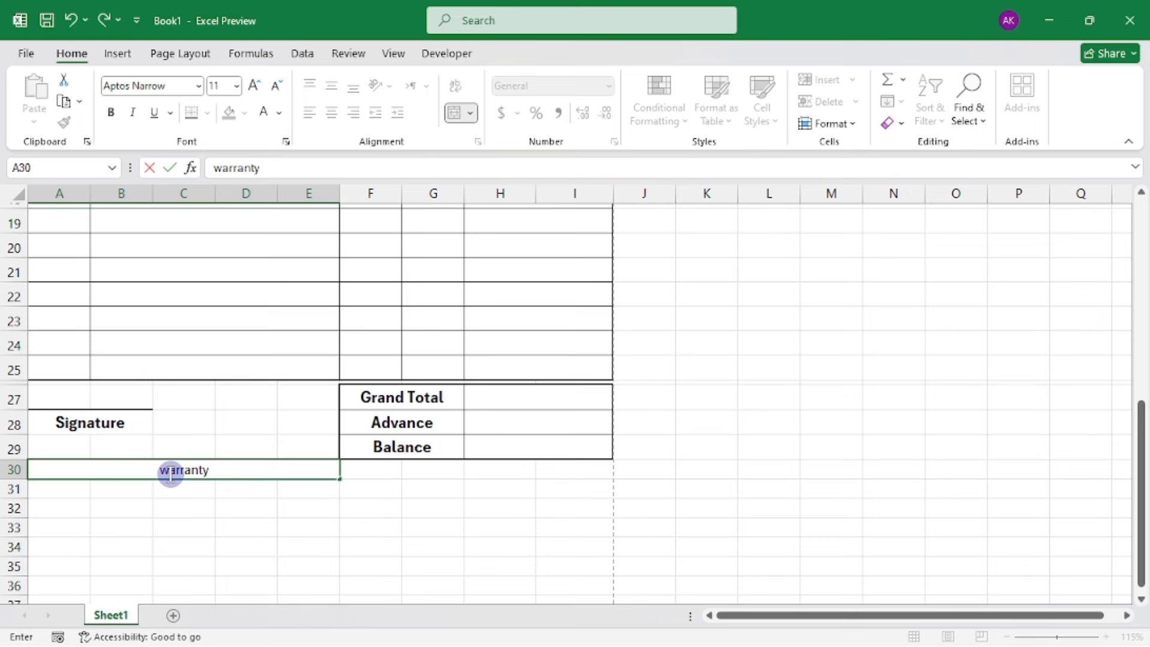
text(For ___)
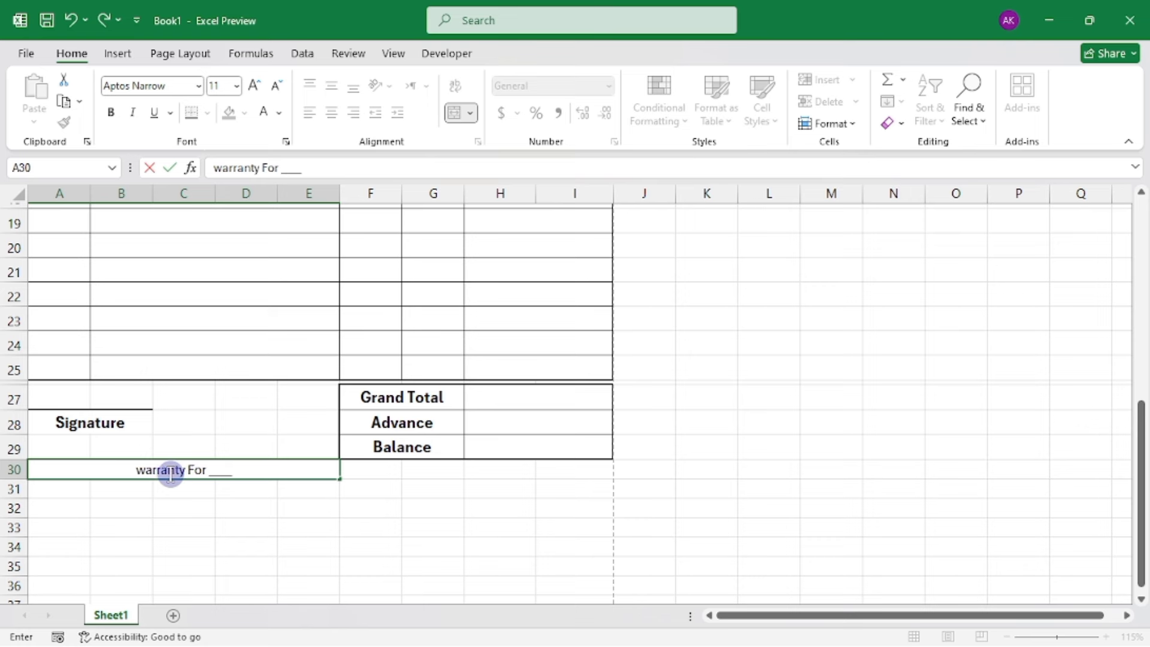
text(_______ D)
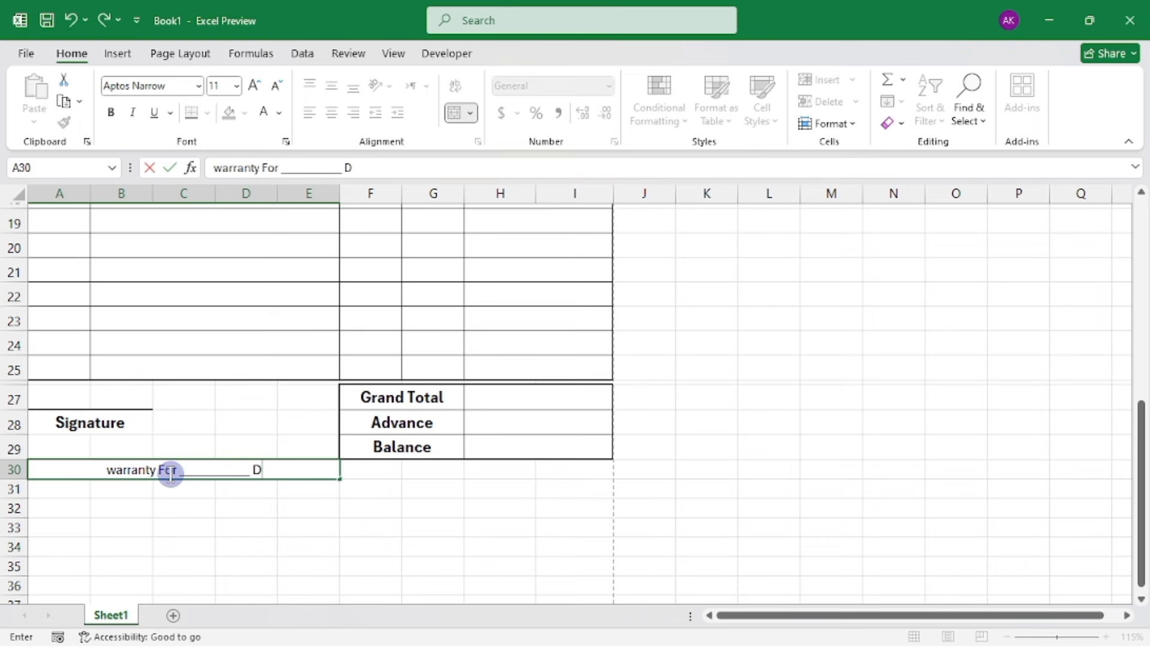
text(ays)
key(ctrl+Return)
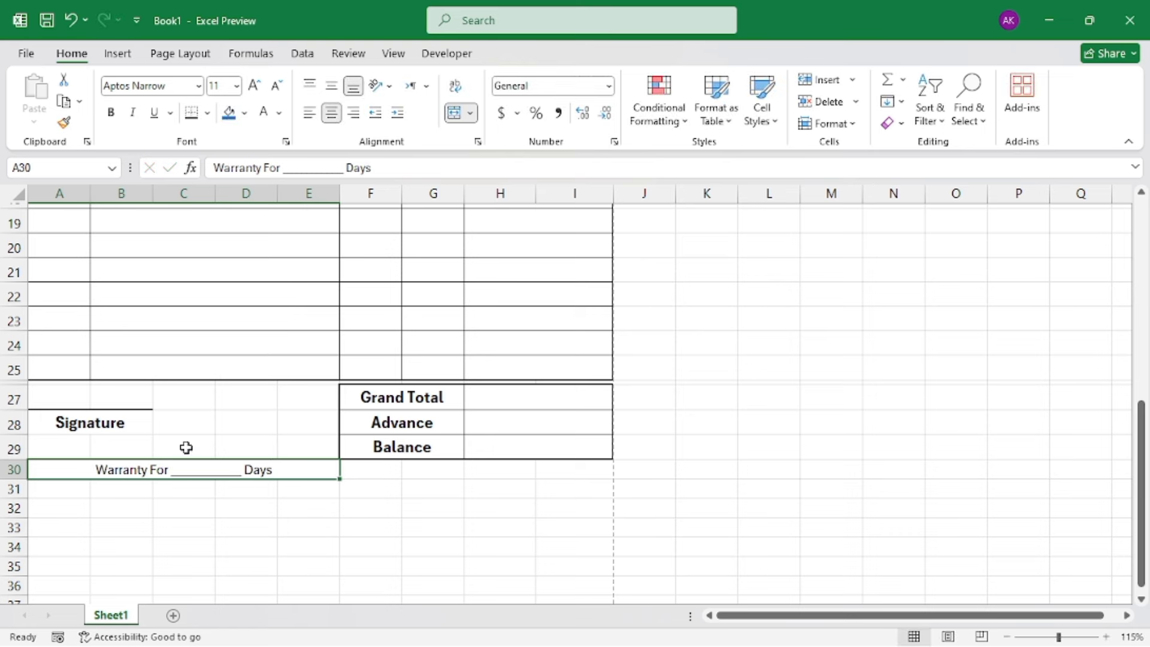
Format the warranty line as bold 16 pt, vertically centred.
click(236, 85)
click(238, 221)
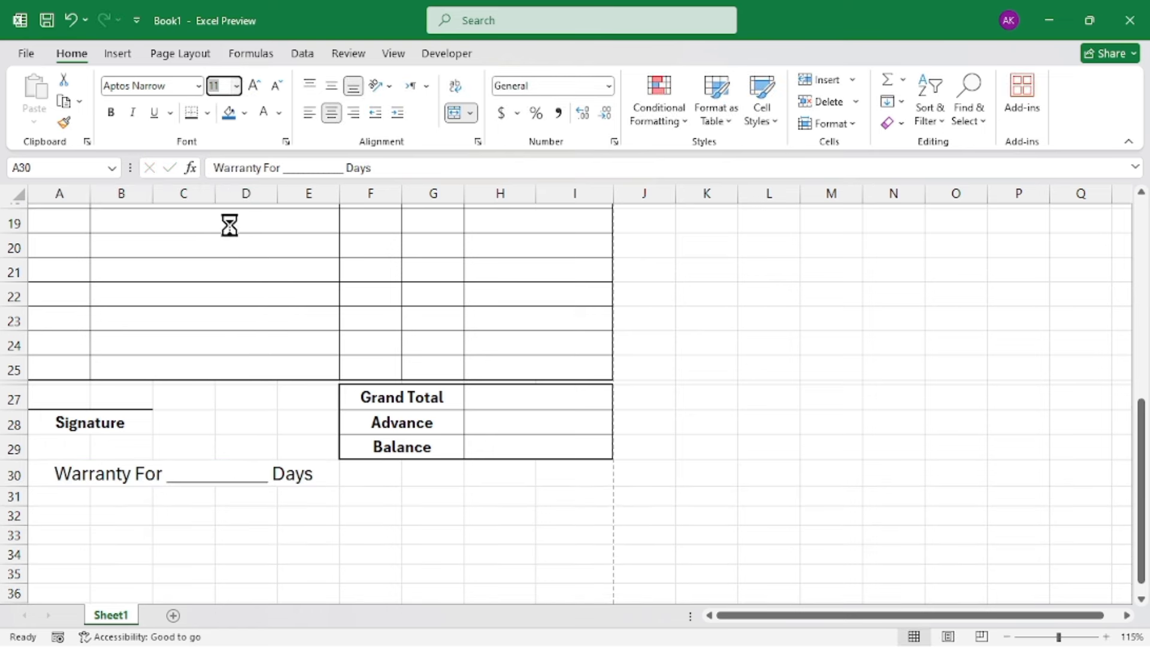
click(110, 112)
scroll(274, 525, down, 1)
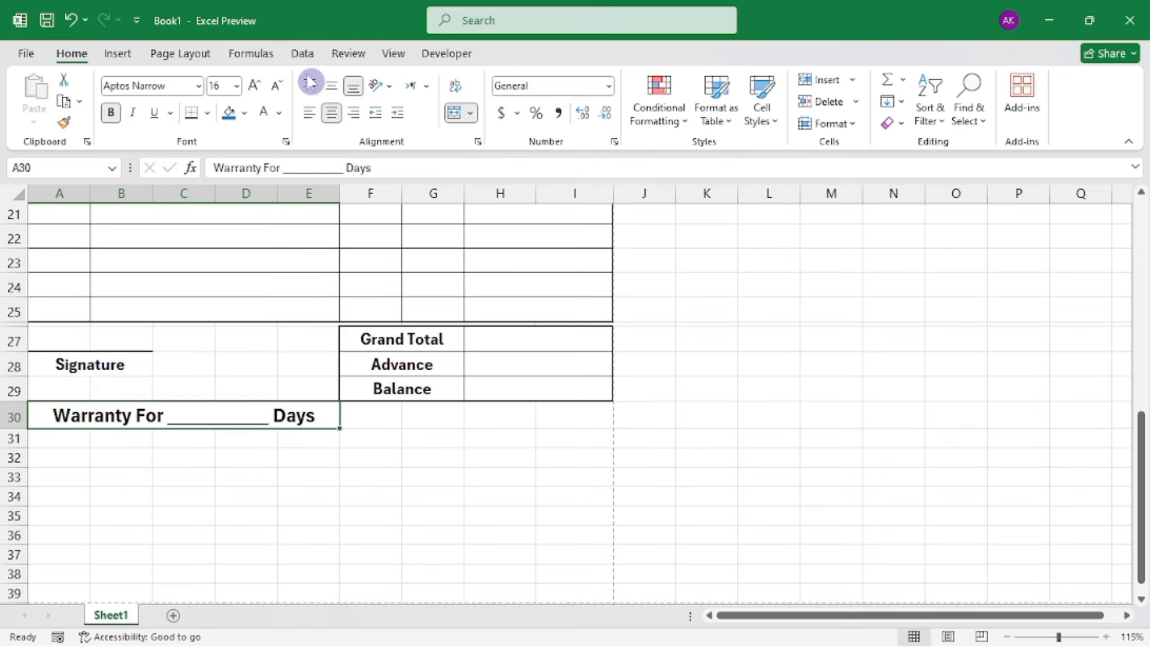
click(332, 87)
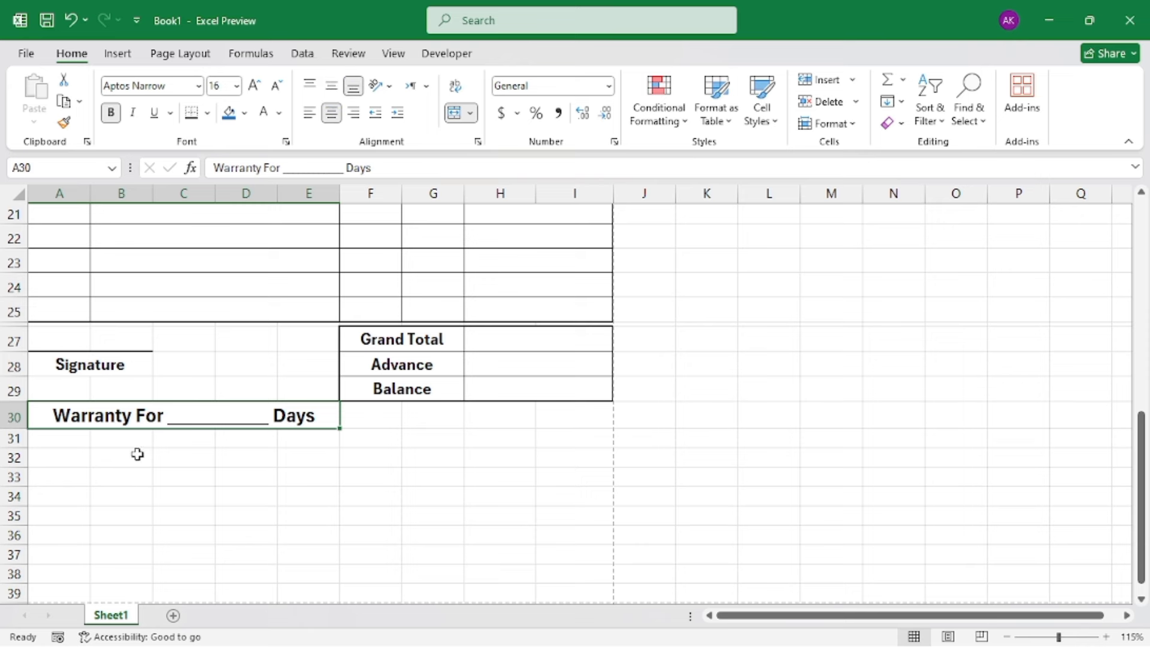
click(14, 438)
Merge rows 32 and 33 across A:I and make the shop address bold 12 pt.
drag(70, 460, 487, 477)
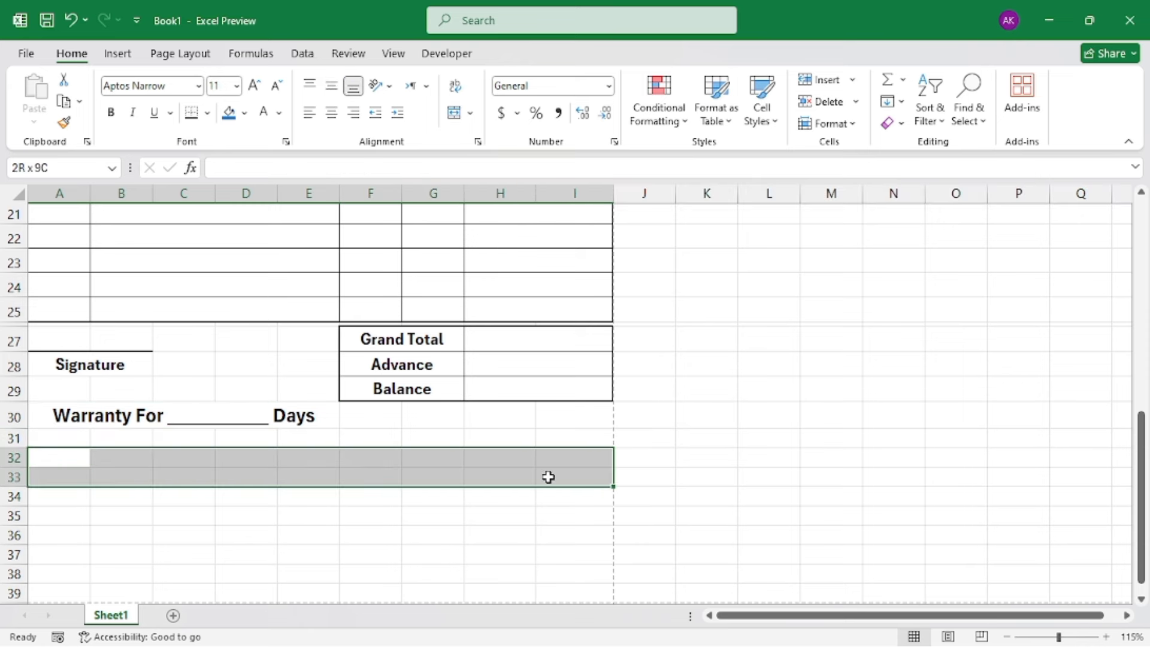
click(472, 114)
click(479, 159)
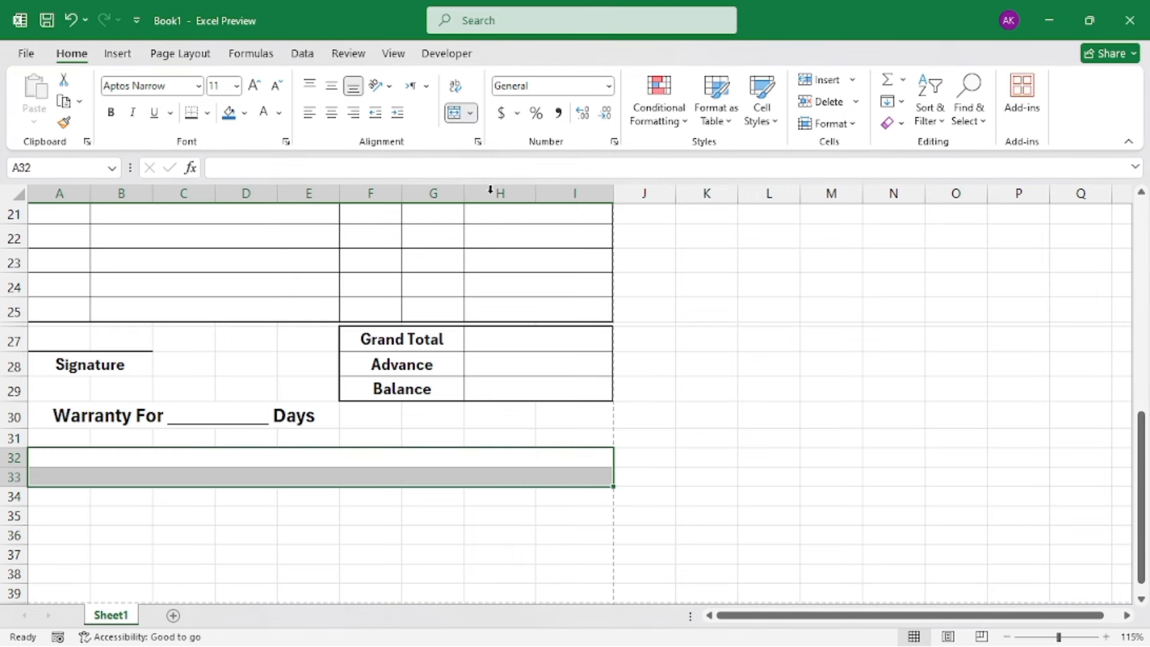
click(303, 464)
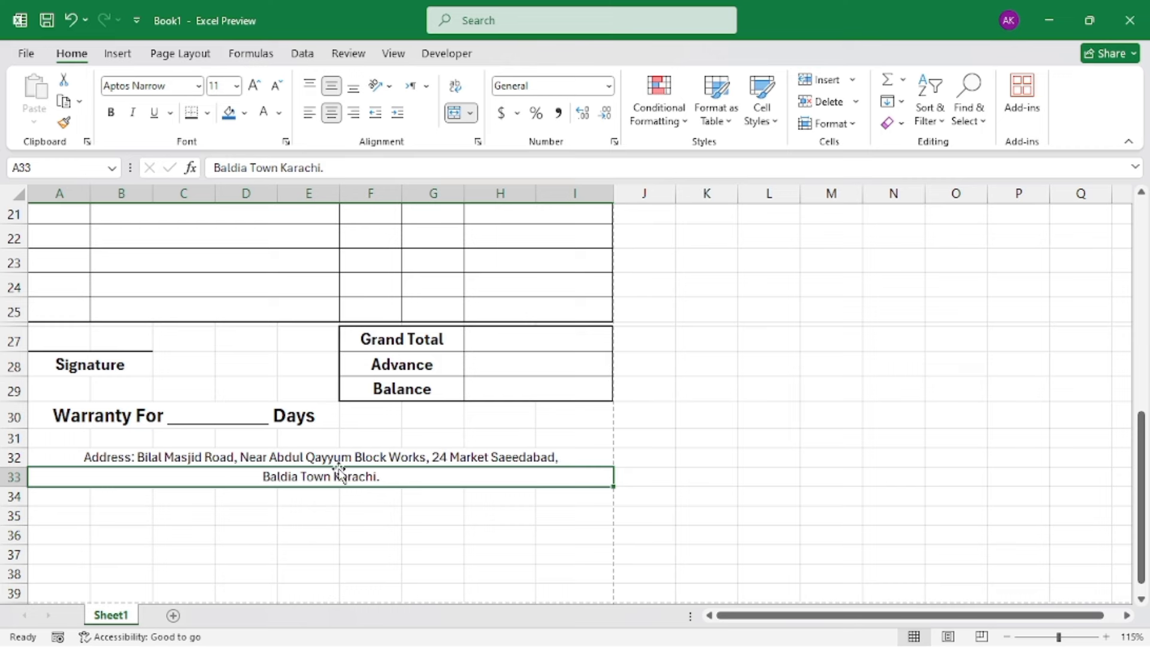
scroll(336, 474, down, 1)
scroll(337, 473, up, 1)
drag(348, 457, 347, 472)
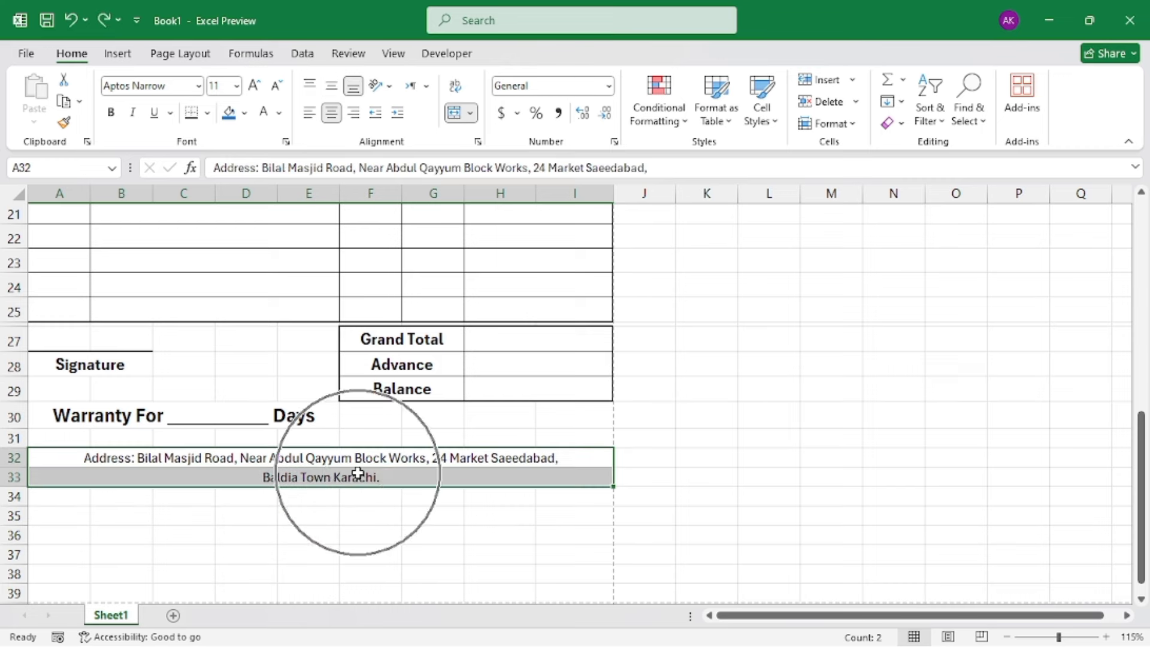
click(254, 85)
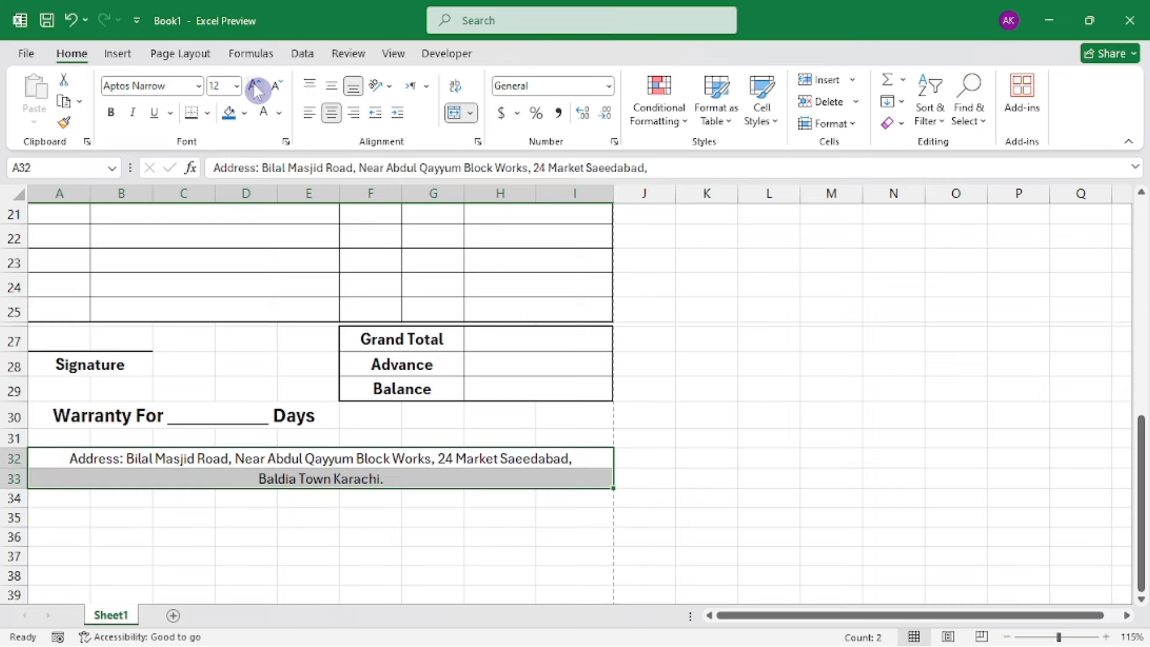
click(110, 112)
click(389, 548)
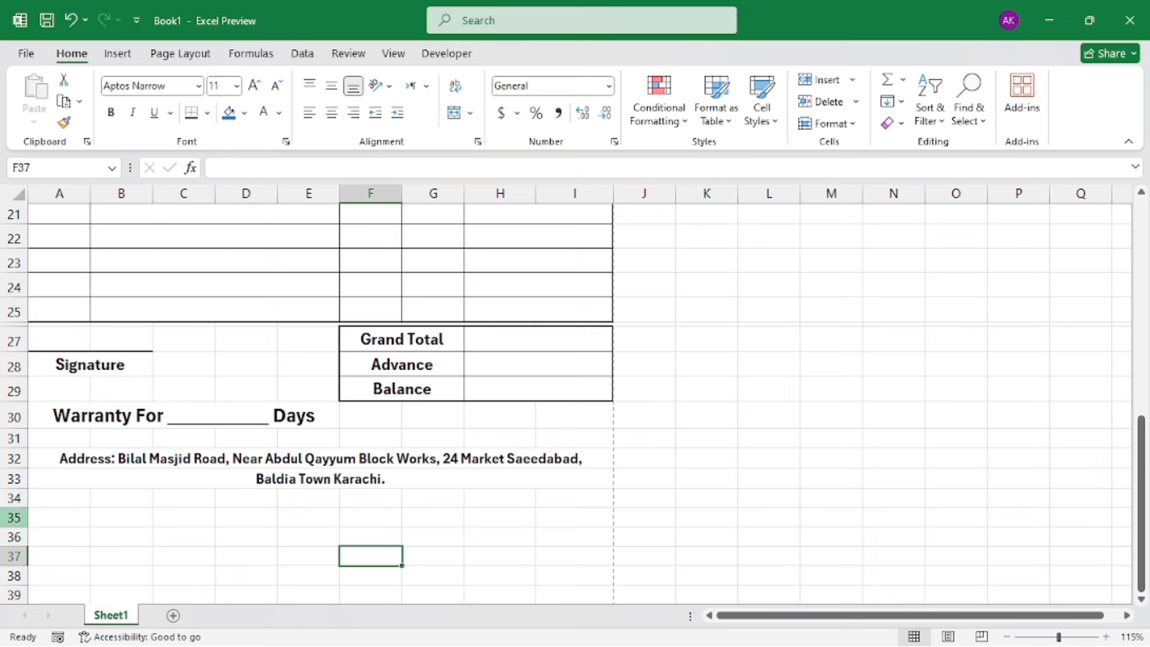
Merge and centre A35:I35 and paste in the exchangeable, non-refundable note.
click(13, 498)
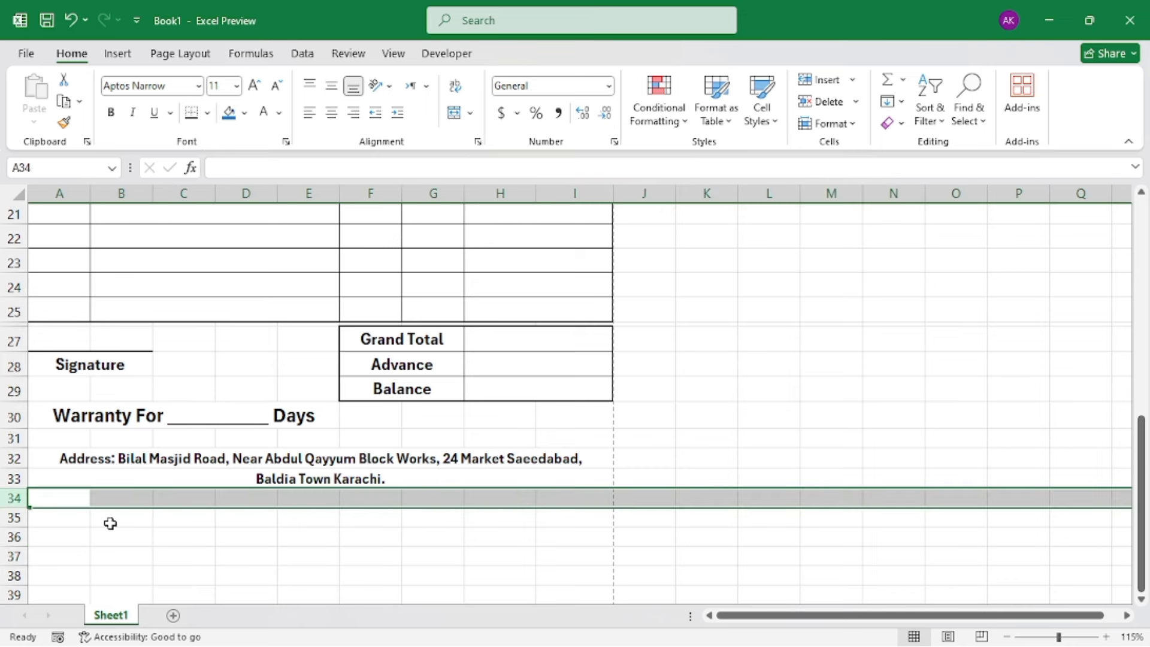
click(52, 519)
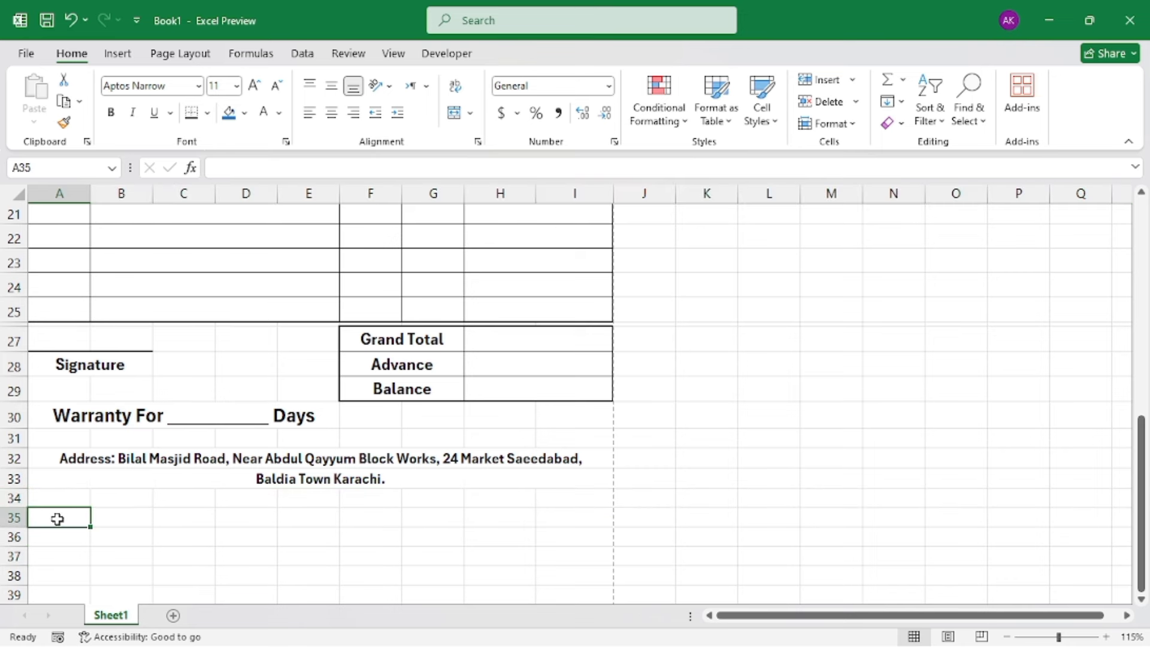
drag(57, 519, 566, 518)
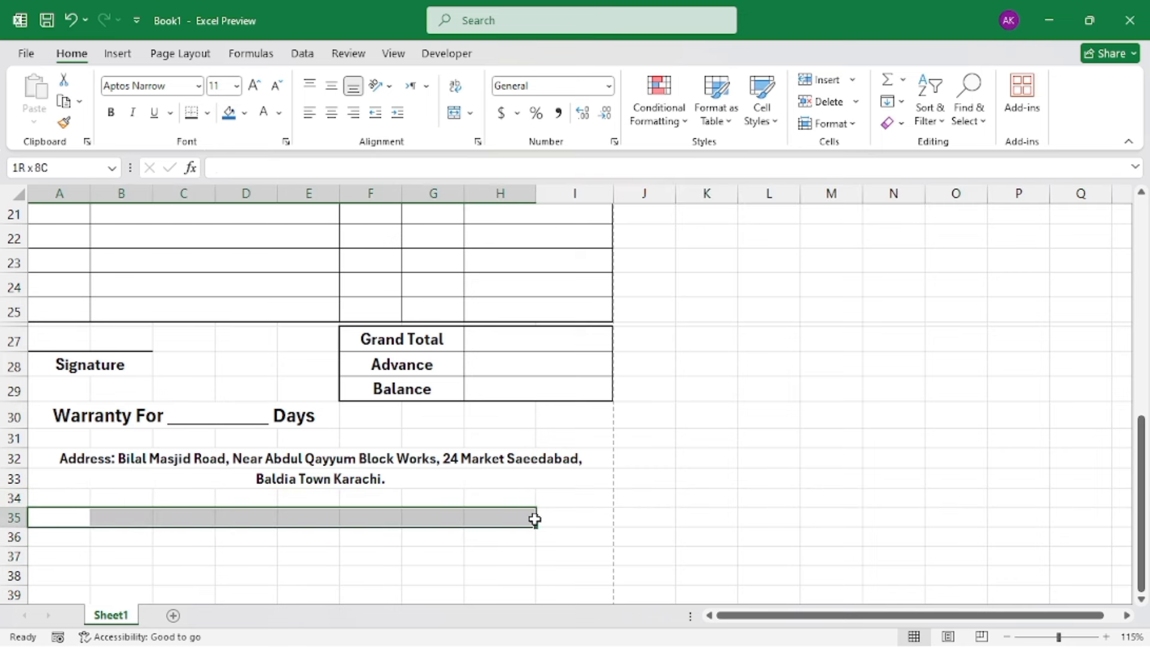
click(465, 119)
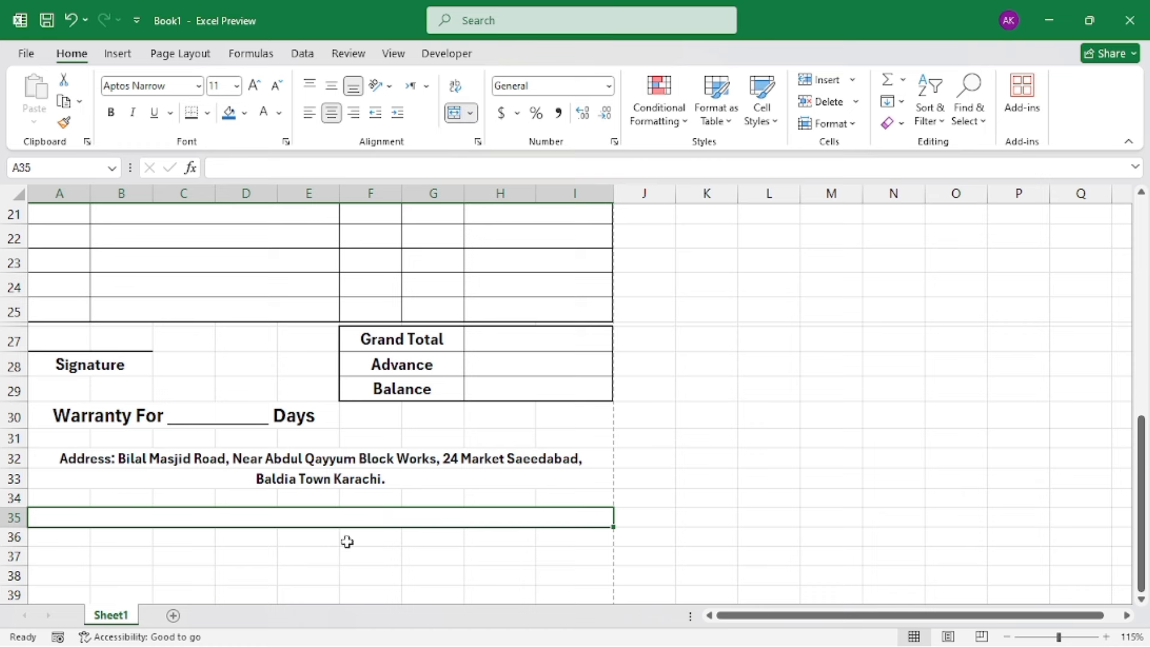
text(Note: Purchased item are exchangeable but non-refundable)
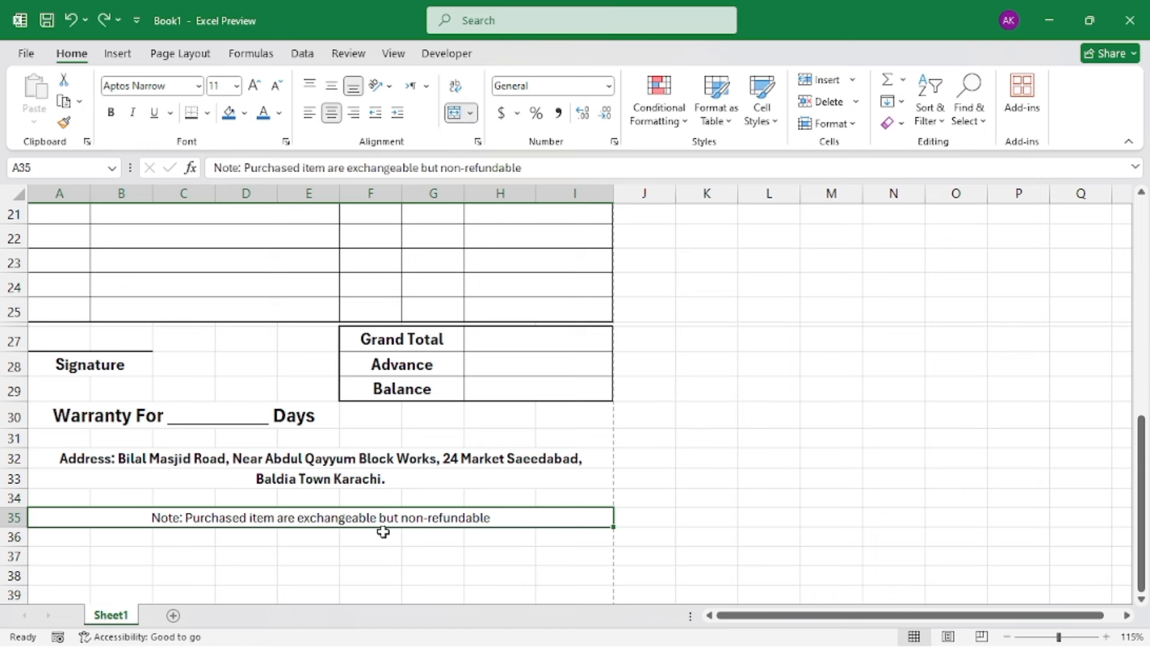
Format the note as bold 12 pt blue text.
click(254, 87)
click(111, 113)
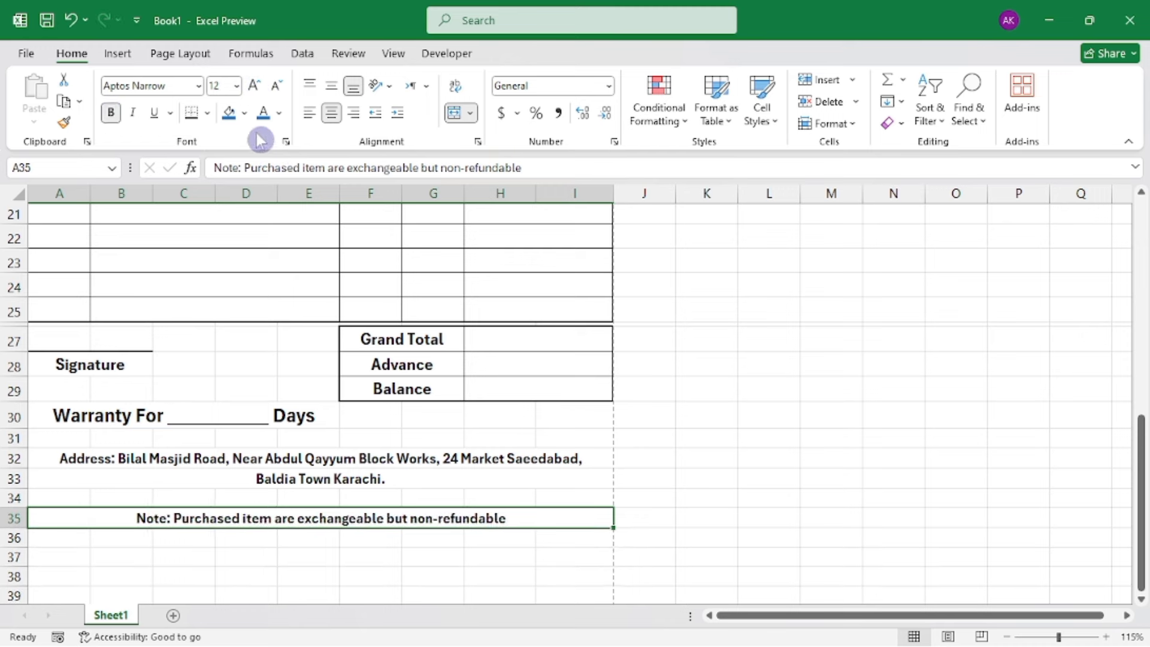
click(282, 113)
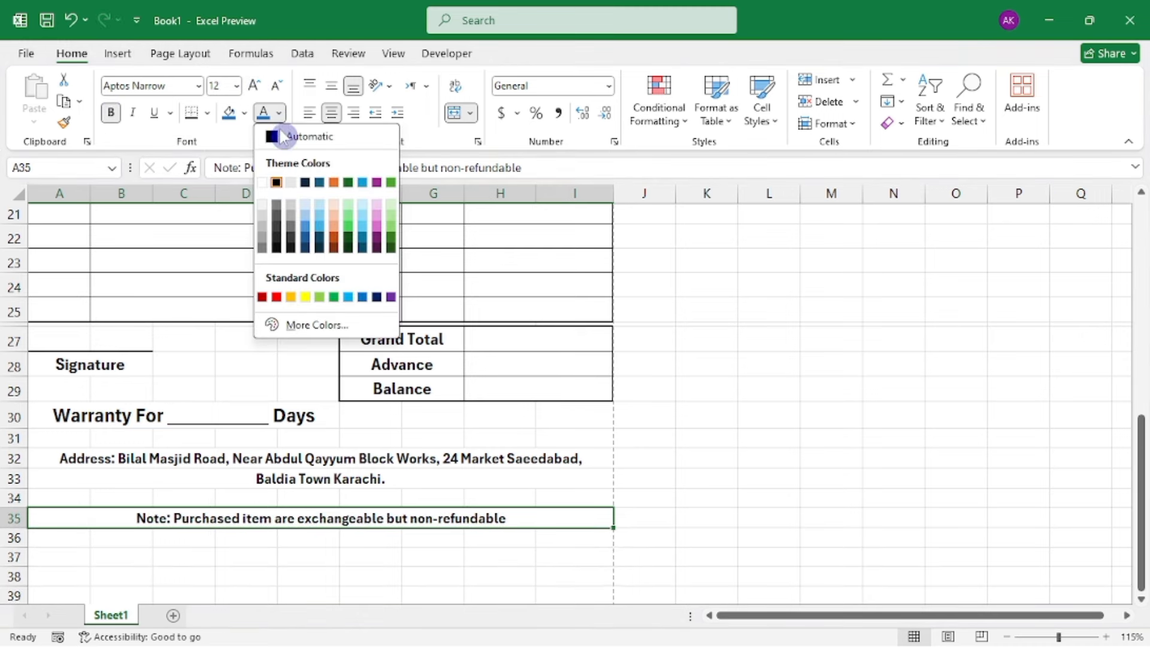
click(361, 298)
click(459, 600)
Check the invoice in print preview, then close it.
scroll(431, 475, down, 4)
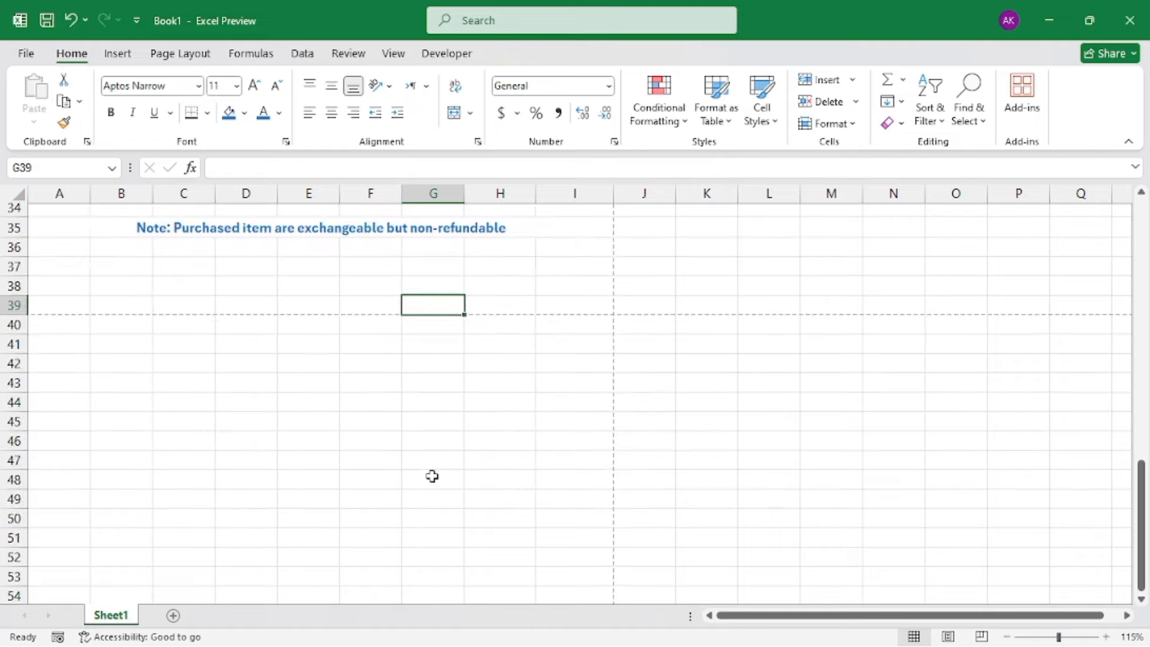
scroll(441, 471, up, 5)
scroll(450, 465, up, 6)
scroll(462, 465, down, 2)
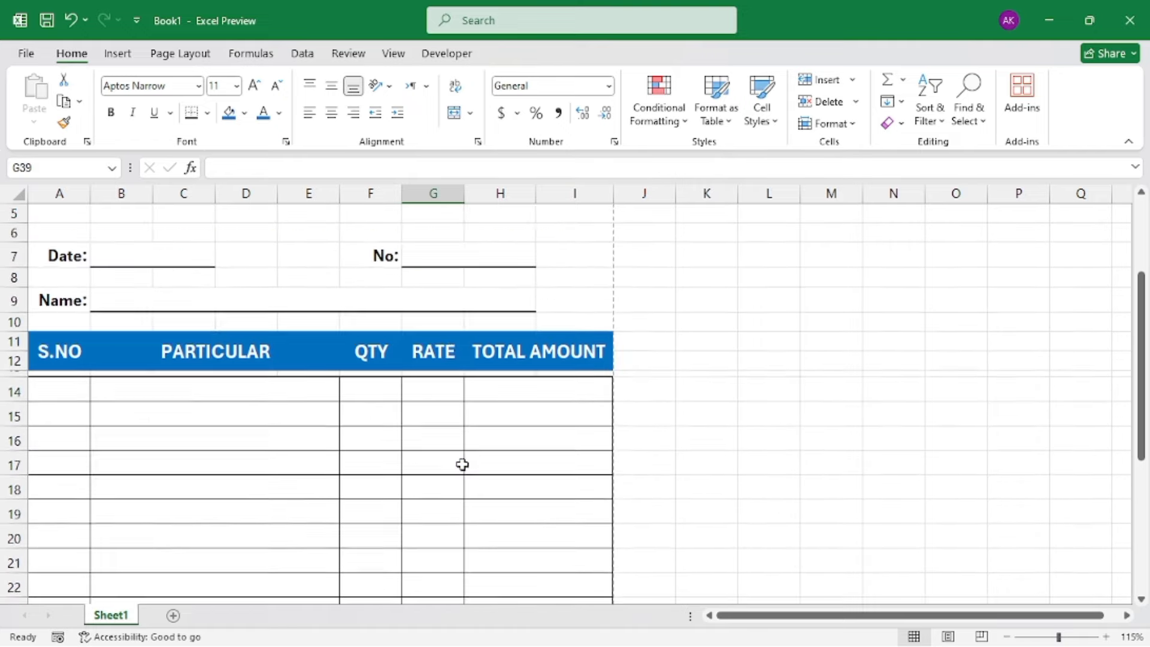
scroll(418, 412, up, 2)
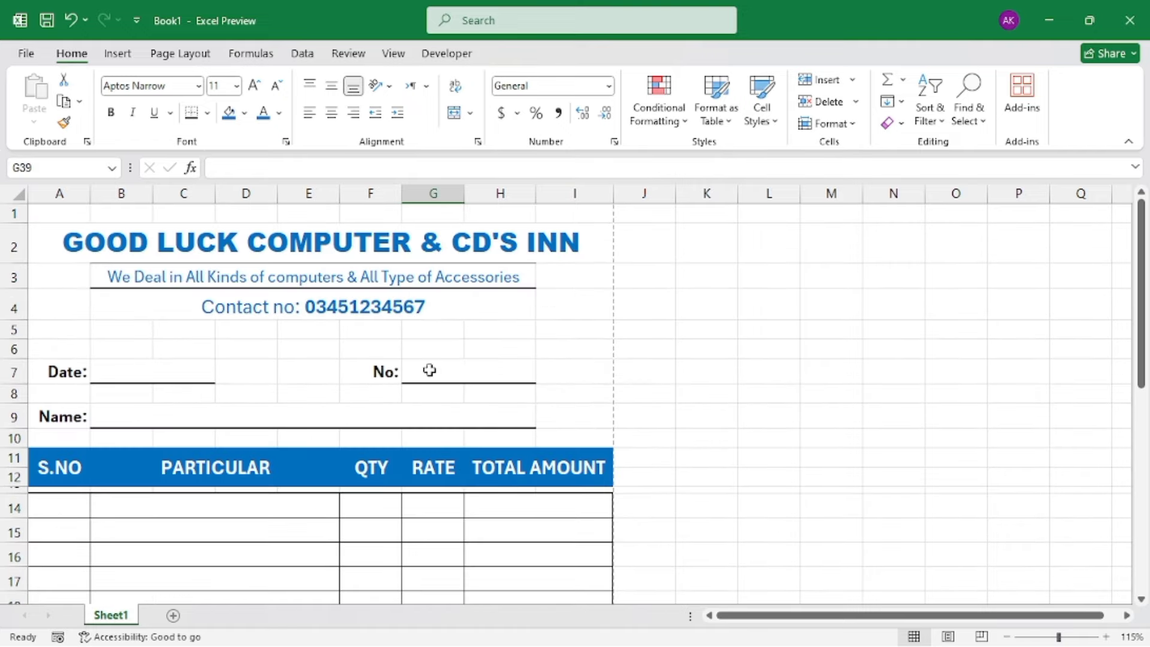
click(432, 307)
key(ctrl+p)
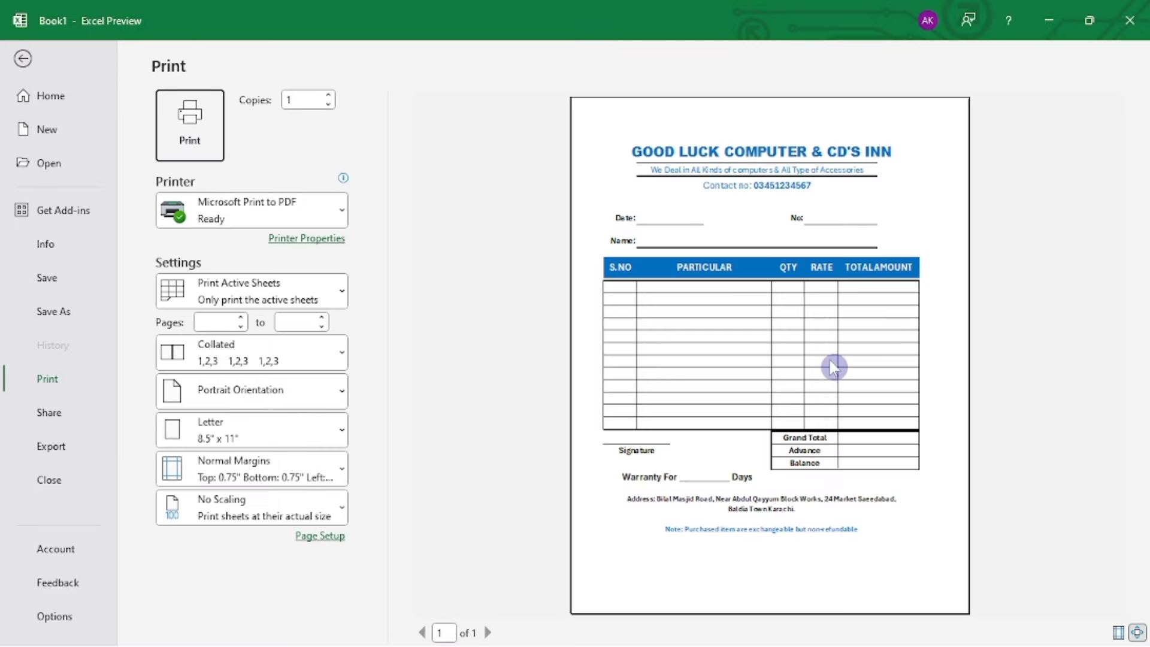
key(Escape)
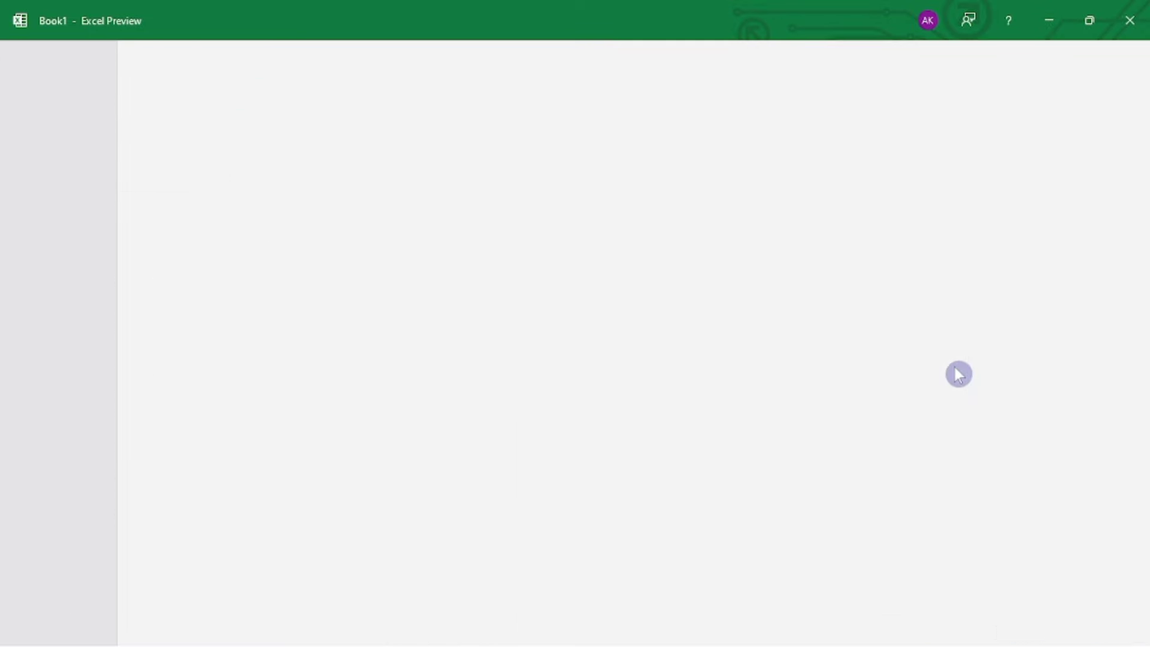
Fill the invoice area A1:I35 white and give it a thick outside border.
ctrl+scroll(174, 275, down, 1)
mouse_move(47, 207)
mouse_down()
mouse_move(430, 624)
mouse_move(411, 589)
mouse_move(402, 396)
mouse_up()
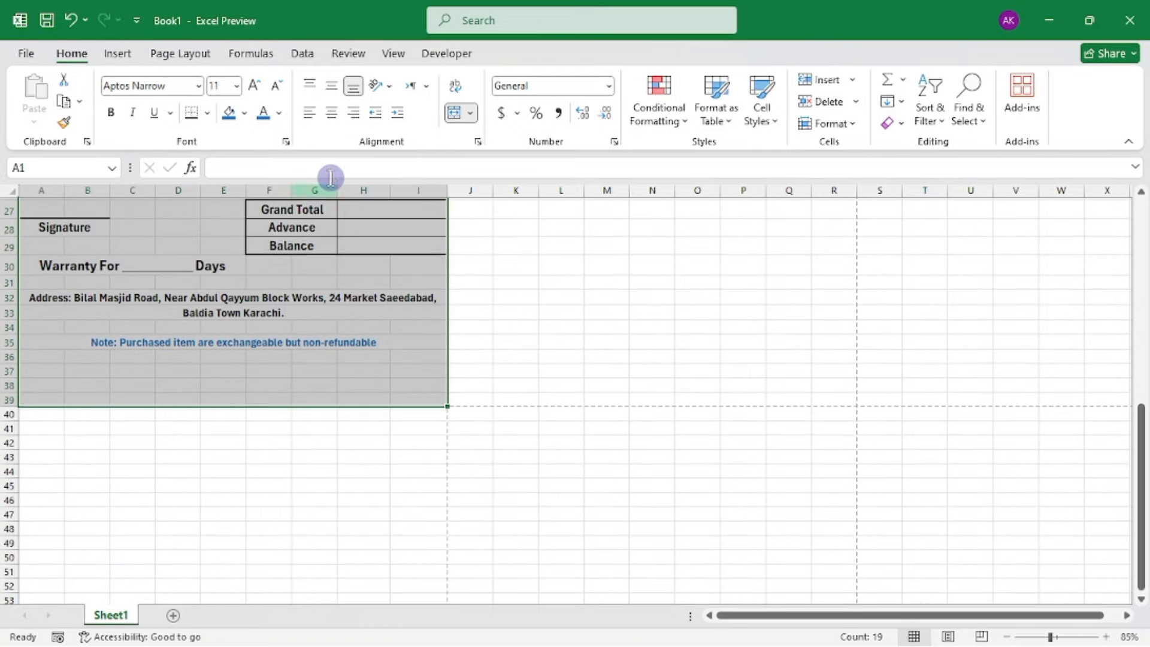
click(246, 114)
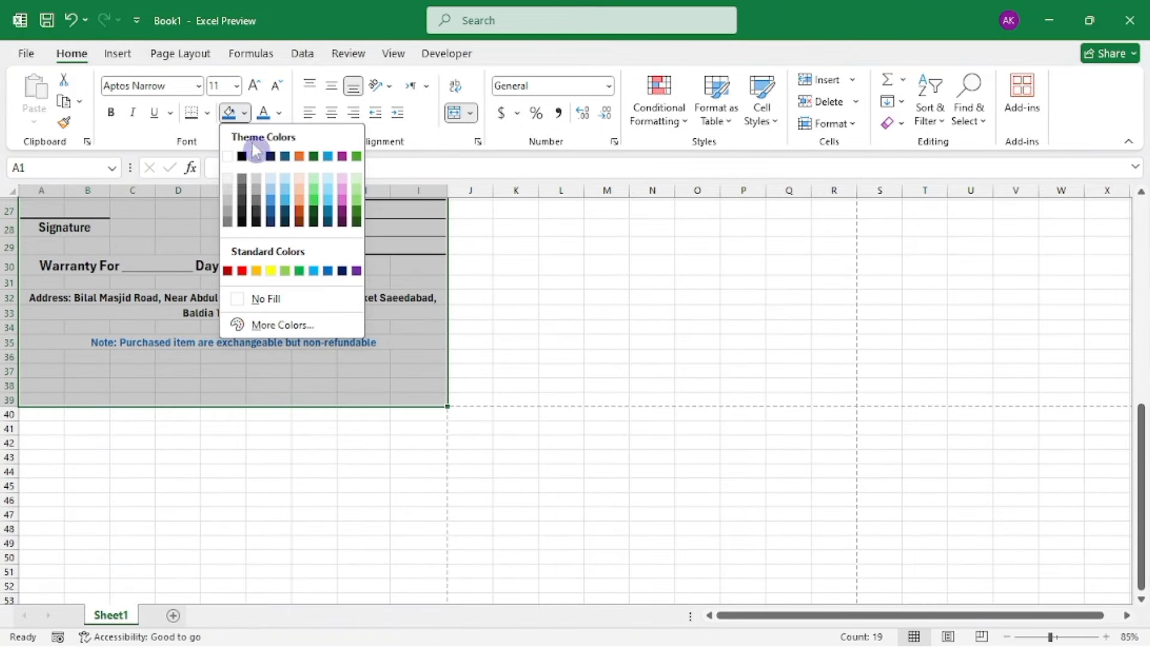
click(235, 160)
scroll(280, 256, up, 9)
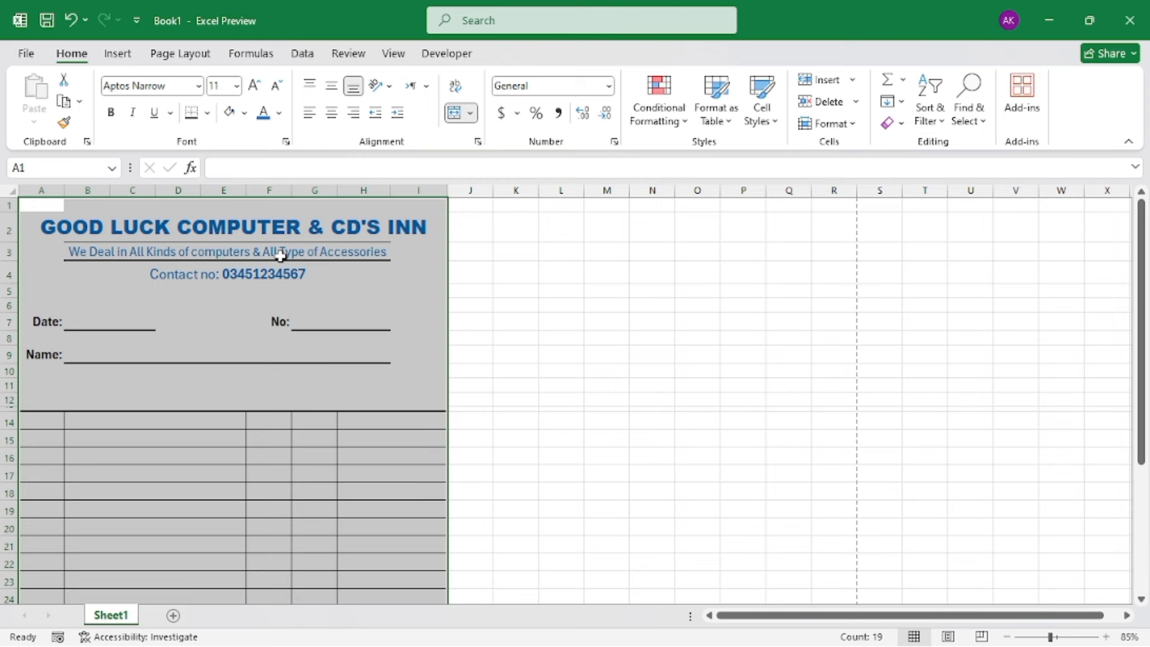
click(206, 113)
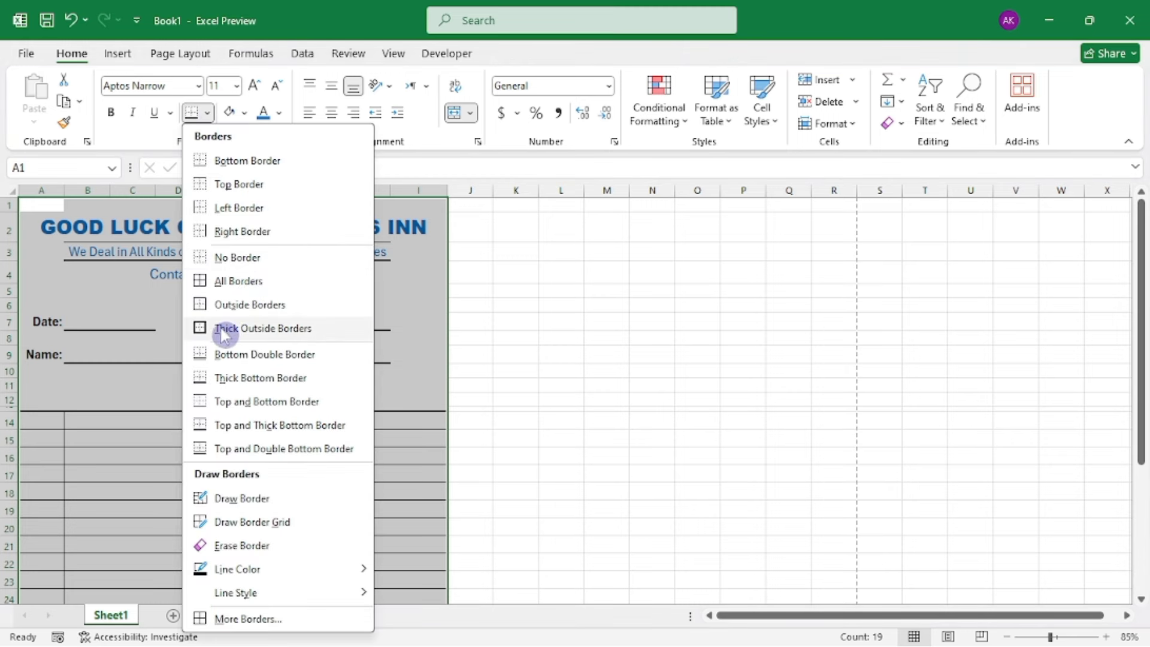
click(225, 293)
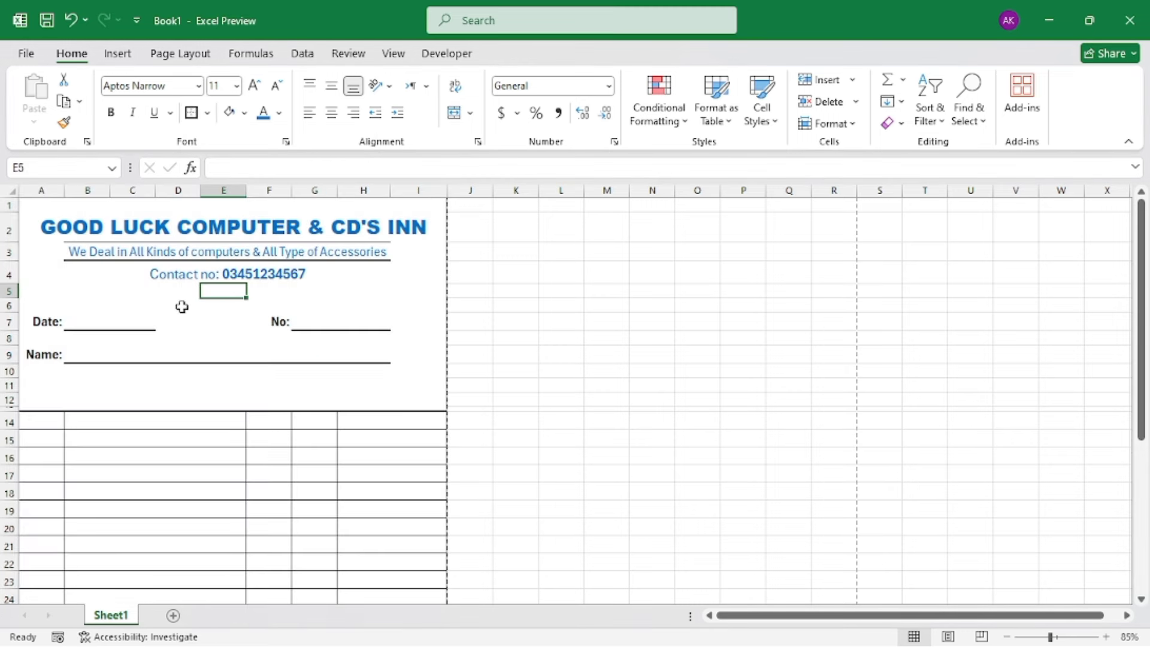
Refill the column header band A11:I12 with blue.
click(33, 387)
drag(41, 384, 412, 395)
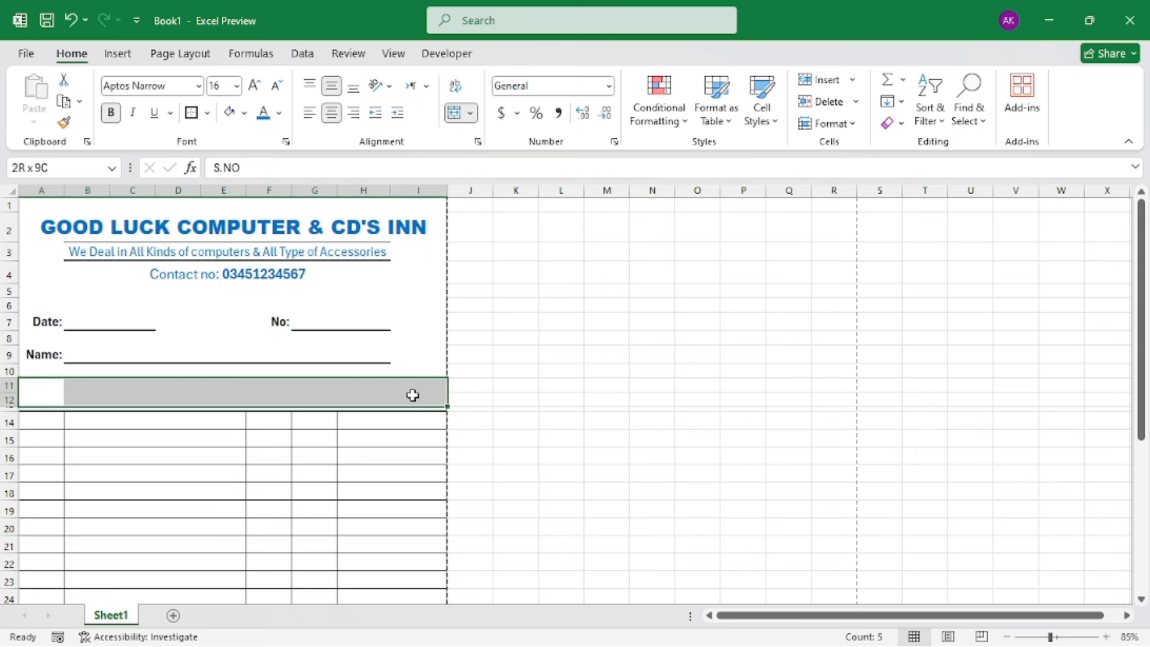
click(244, 113)
click(329, 271)
click(303, 439)
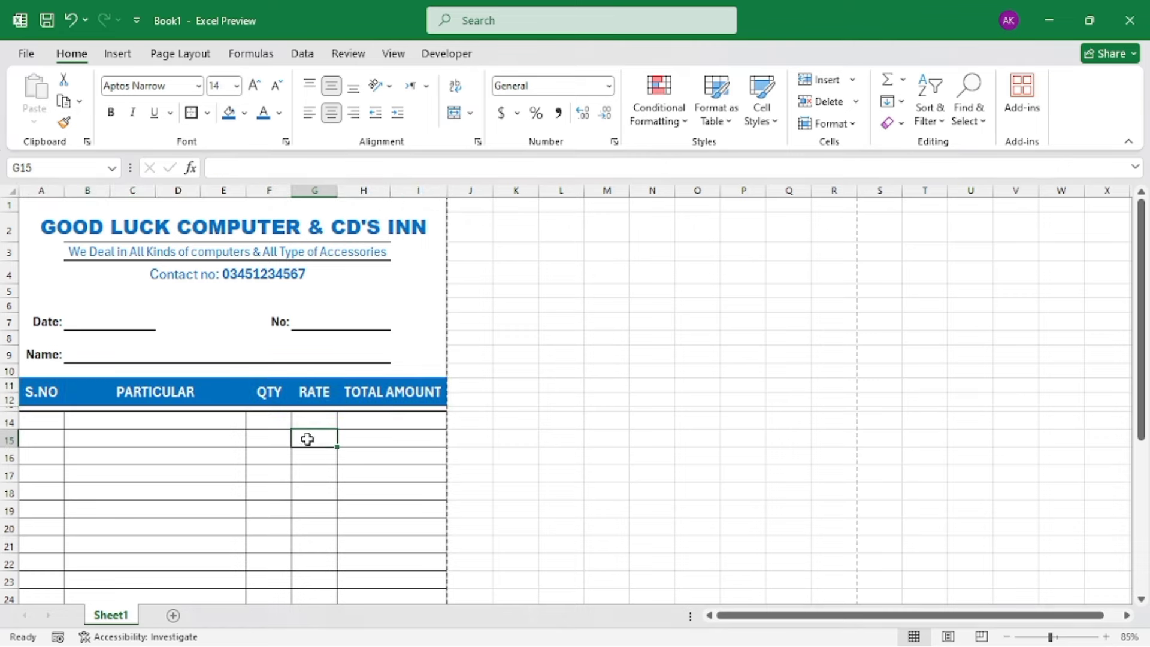
scroll(332, 382, down, 2)
scroll(333, 382, up, 3)
click(114, 321)
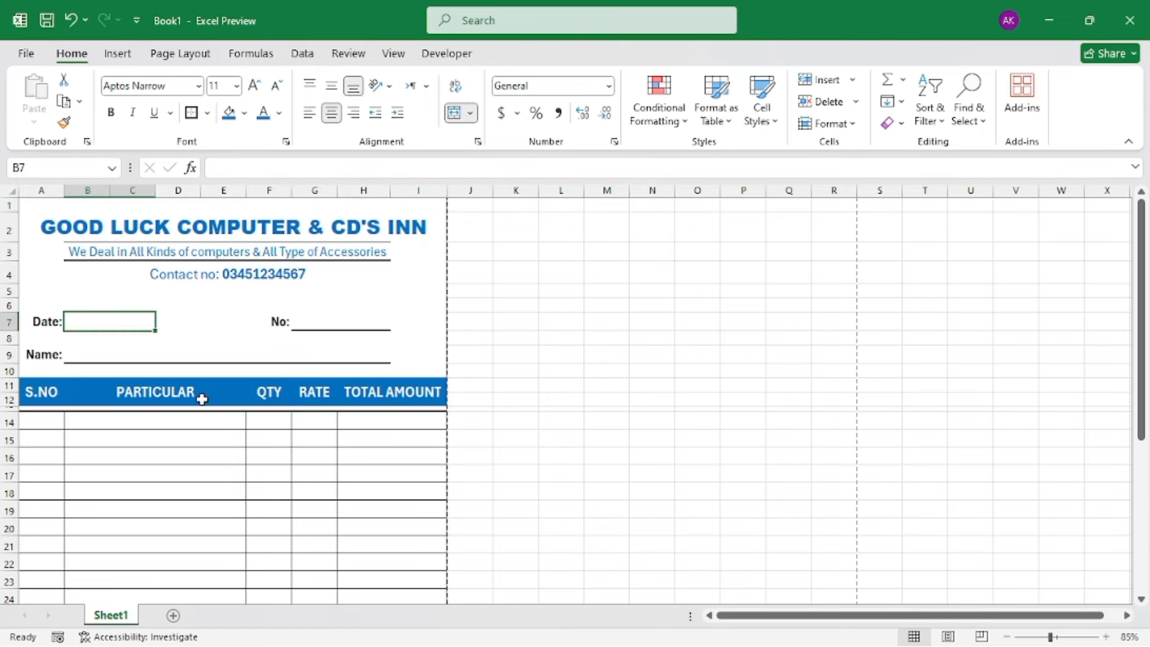
scroll(299, 458, down, 1)
click(398, 340)
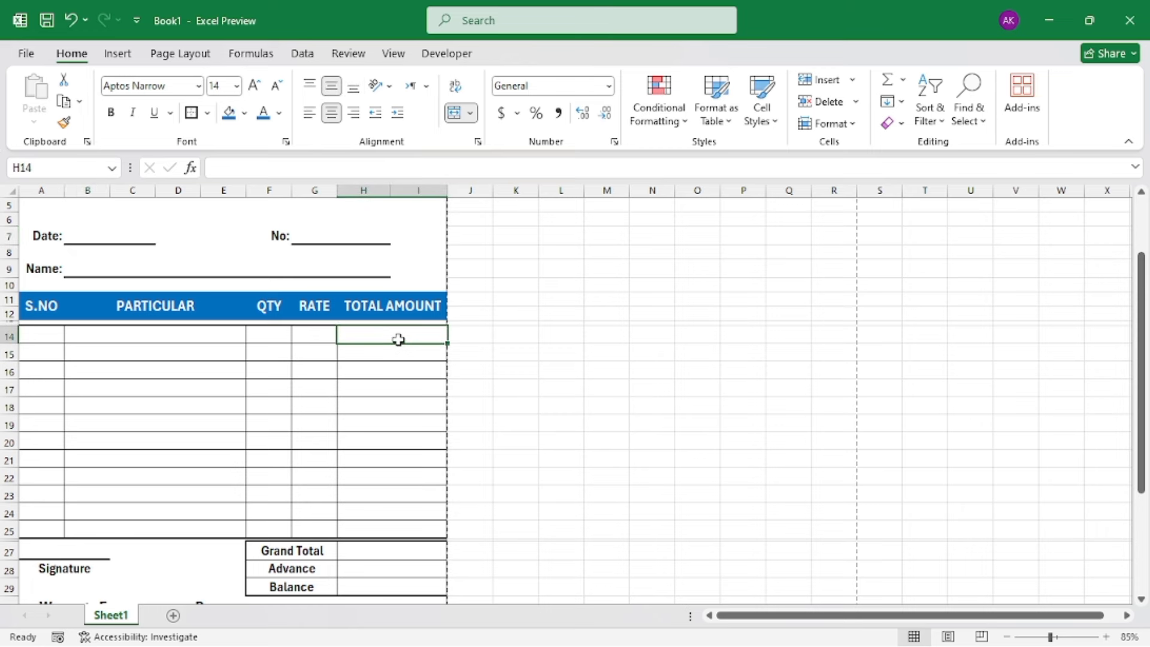
Enter =PRODUCT(F14:G14) in H14 and fill it down to H25.
ctrl+scroll(398, 339, up, 2)
text(=produ)
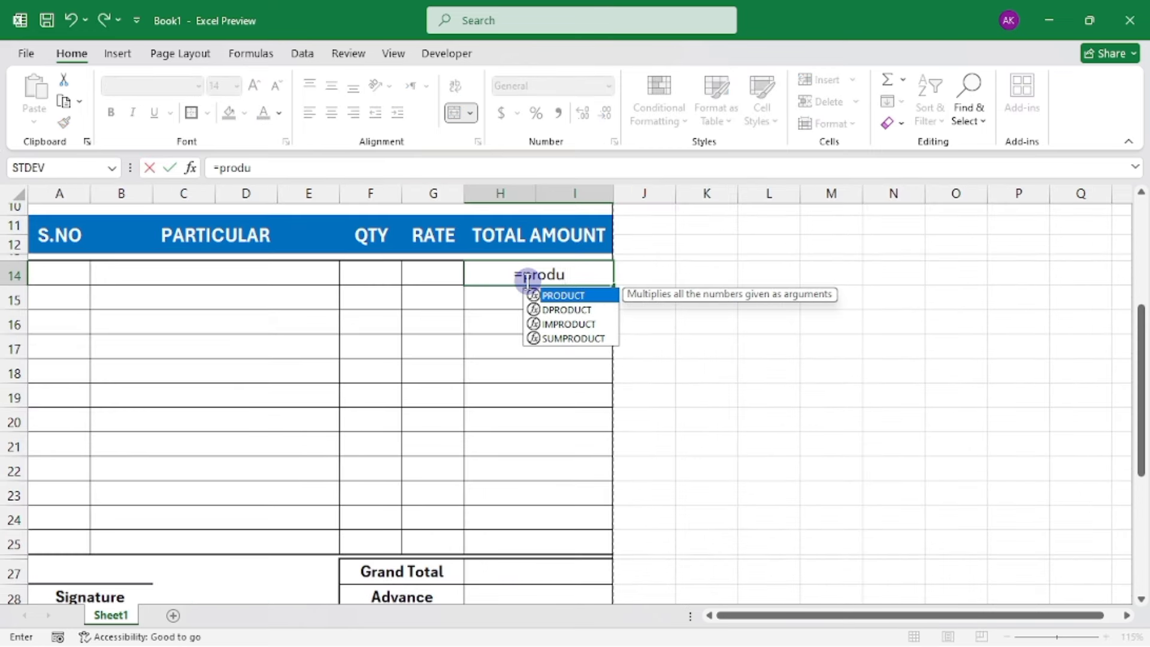
text(ct)
key(Tab)
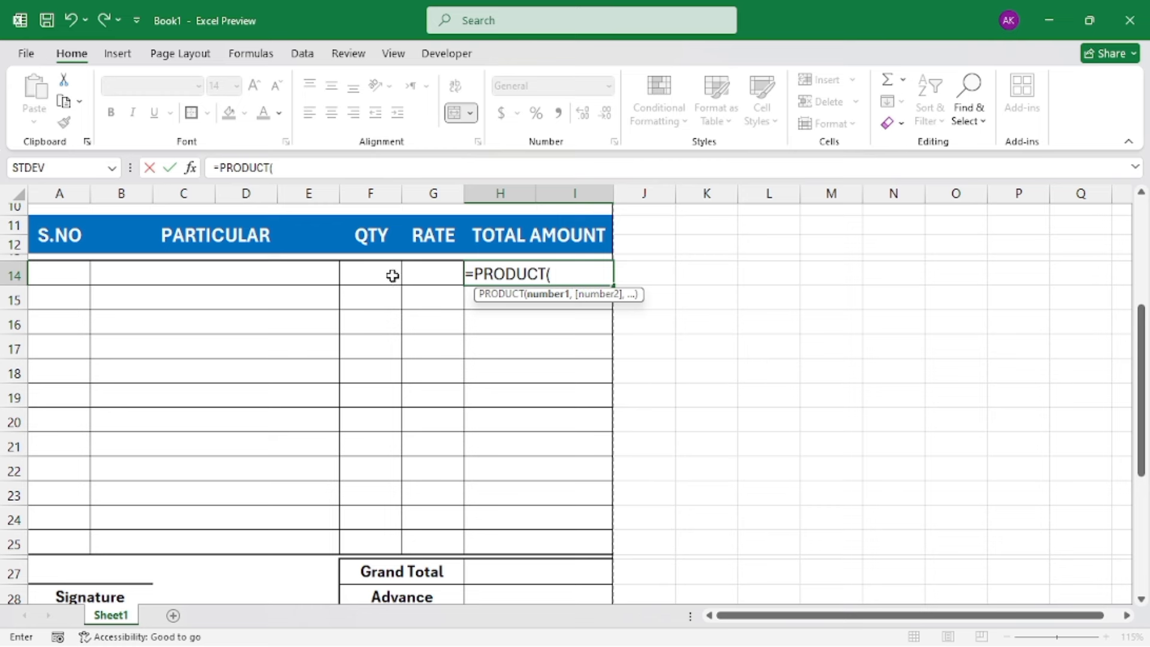
drag(375, 276, 448, 275)
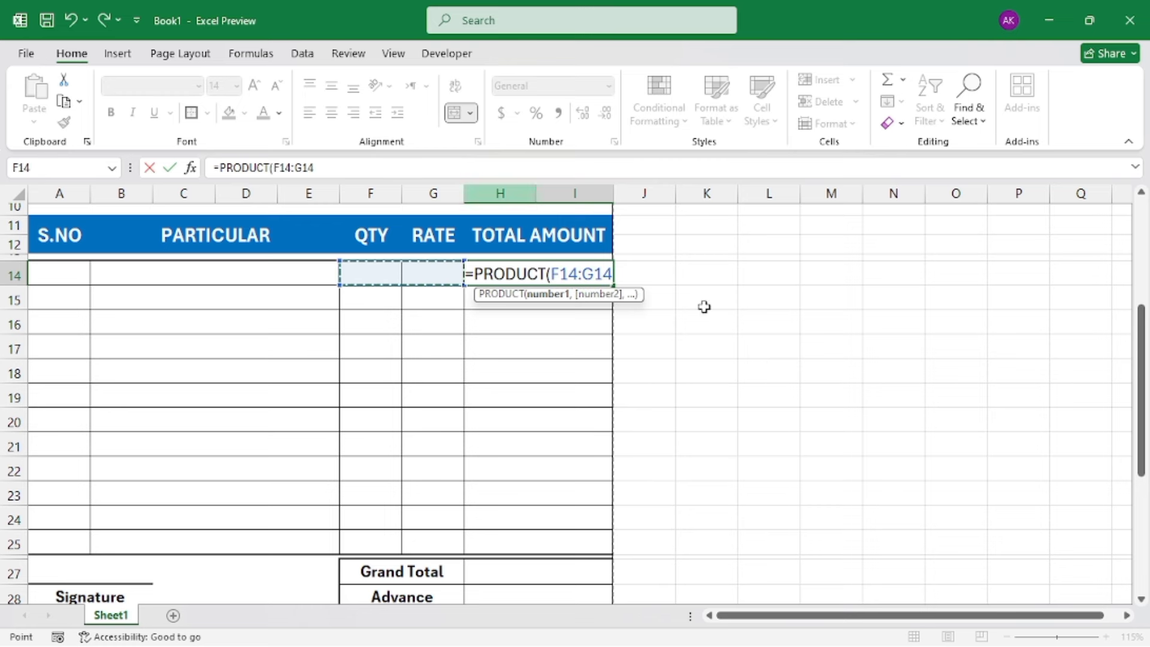
text())
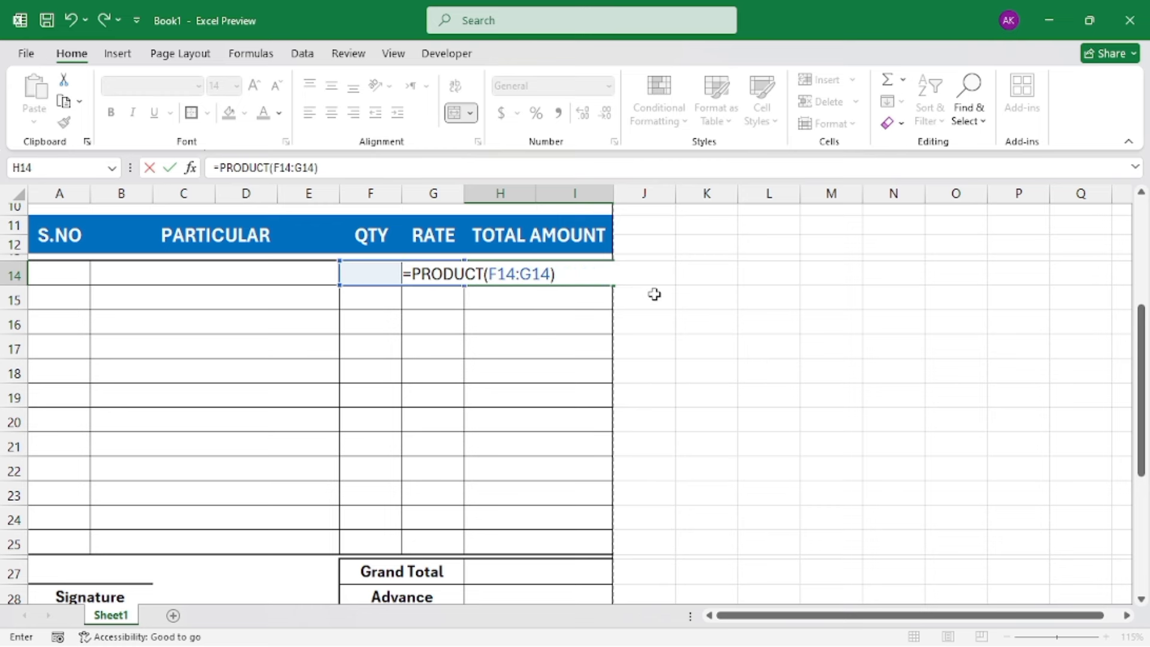
key(Return)
click(580, 277)
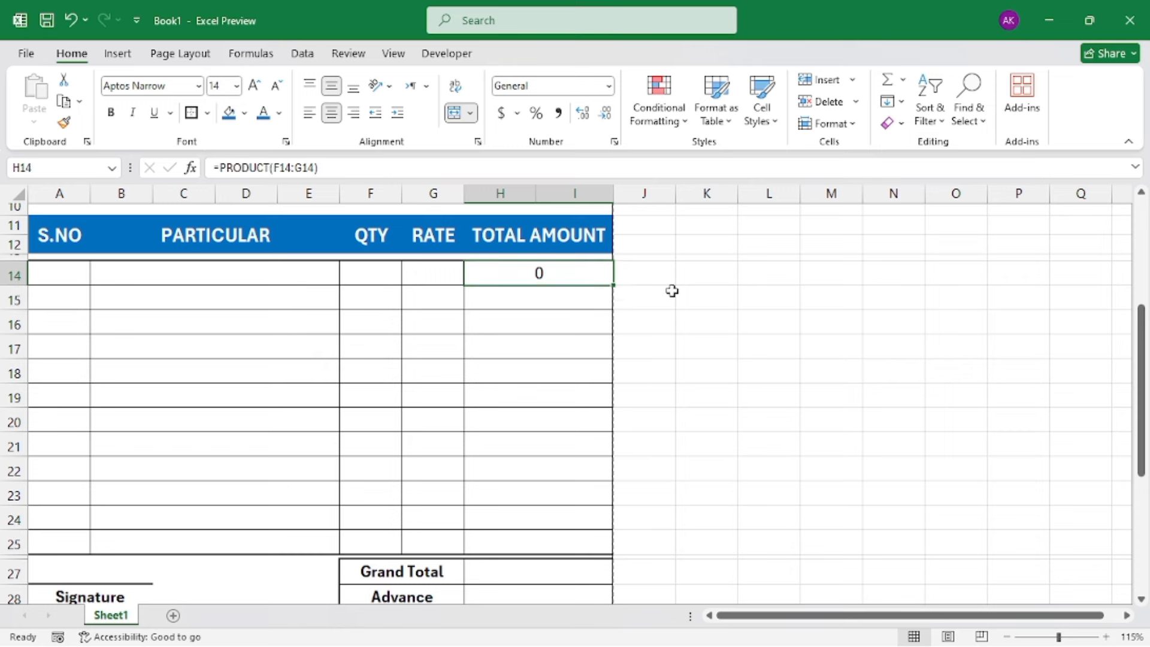
drag(617, 286, 599, 547)
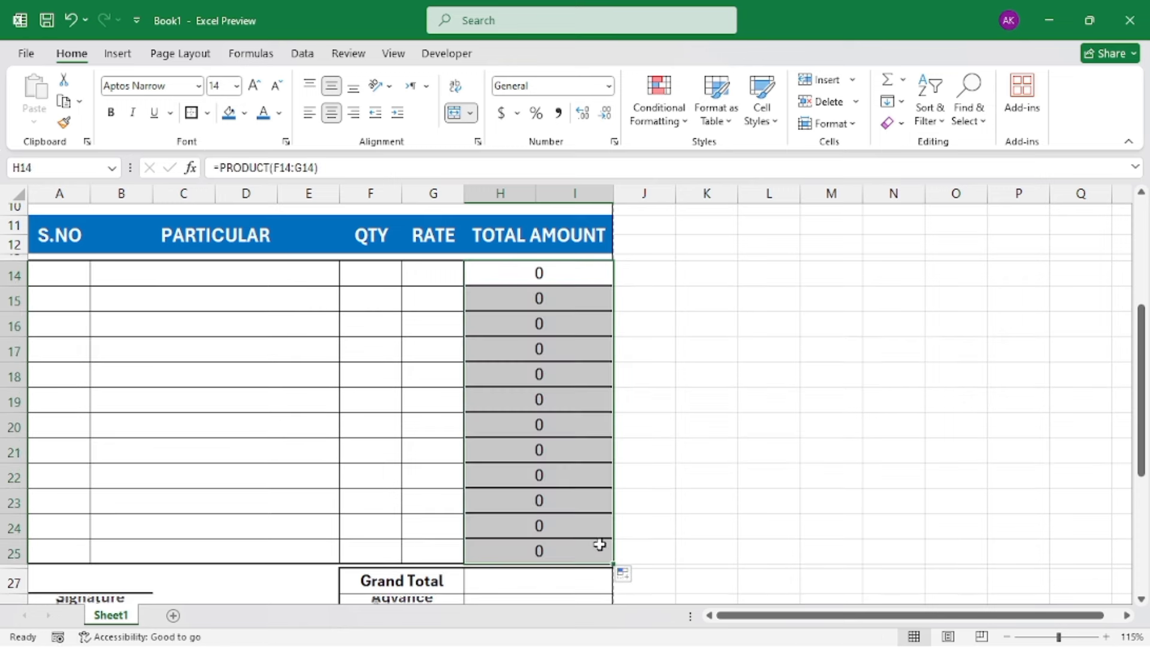
Give item rows A14:I25 all borders plus a thick outside border.
mouse_move(43, 274)
mouse_down()
mouse_move(614, 553)
mouse_move(590, 554)
mouse_up()
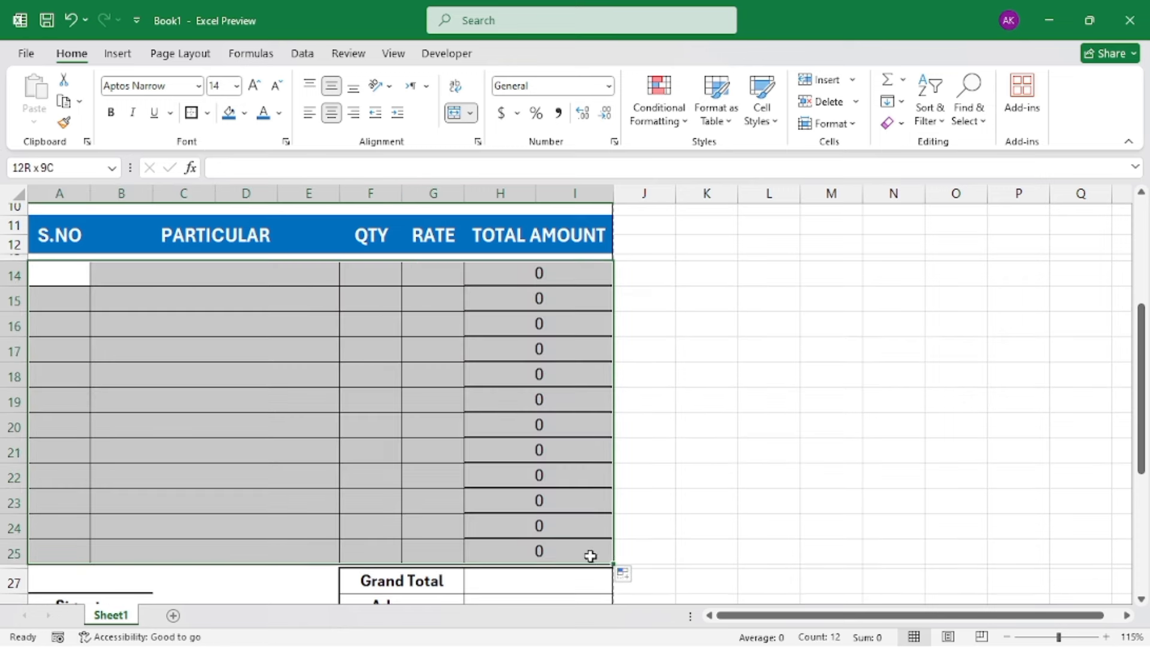
click(207, 113)
click(234, 281)
click(208, 113)
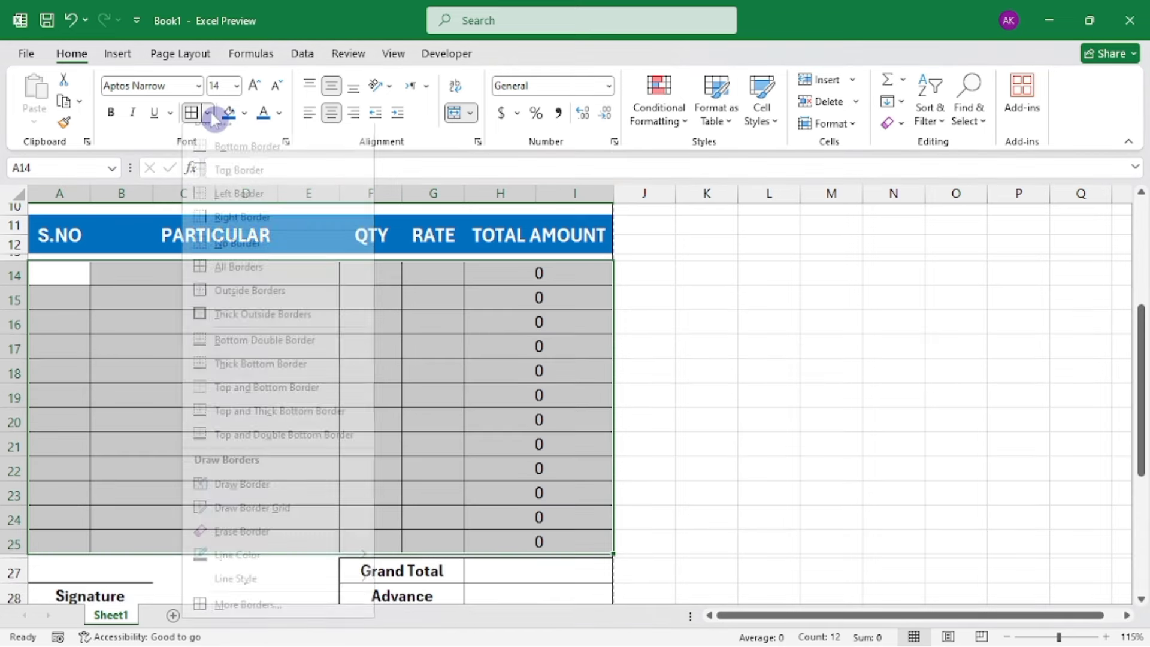
click(240, 329)
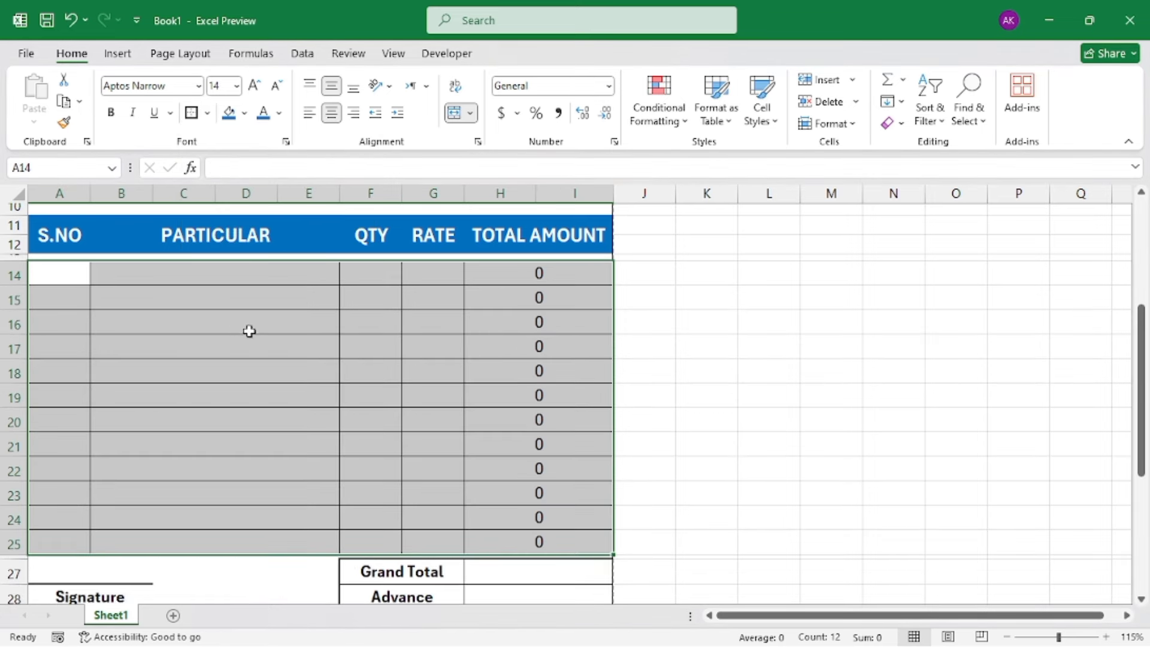
click(532, 362)
Enter a SUM formula in Grand Total H27 covering the total amount rows 14–25.
scroll(525, 345, down, 1)
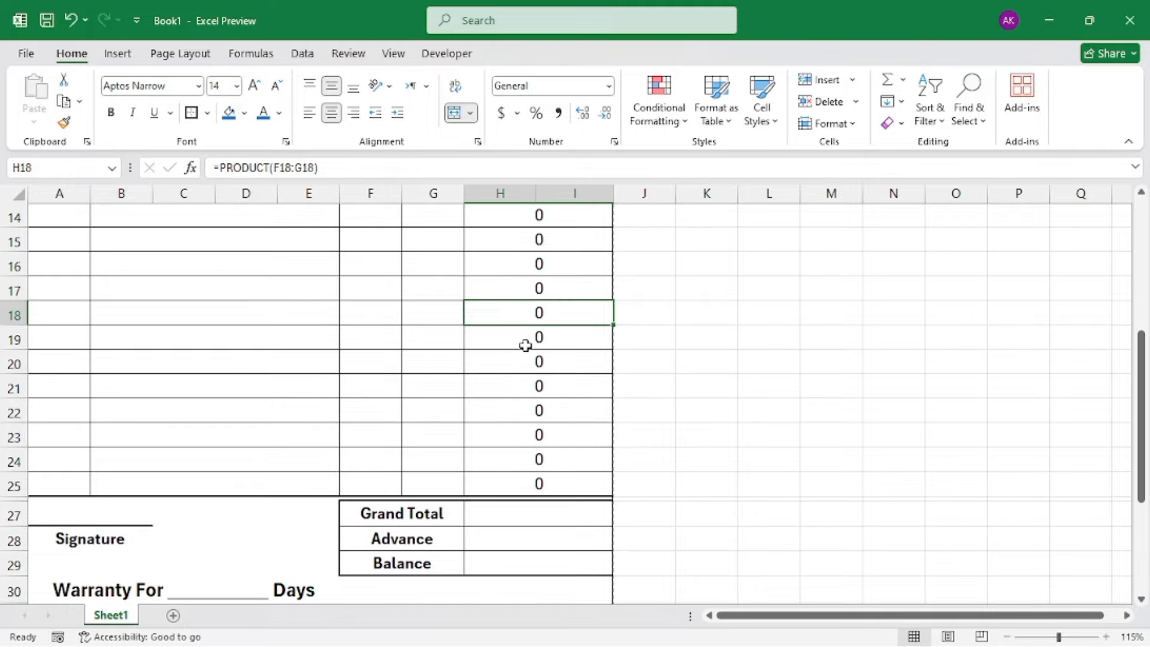
click(536, 516)
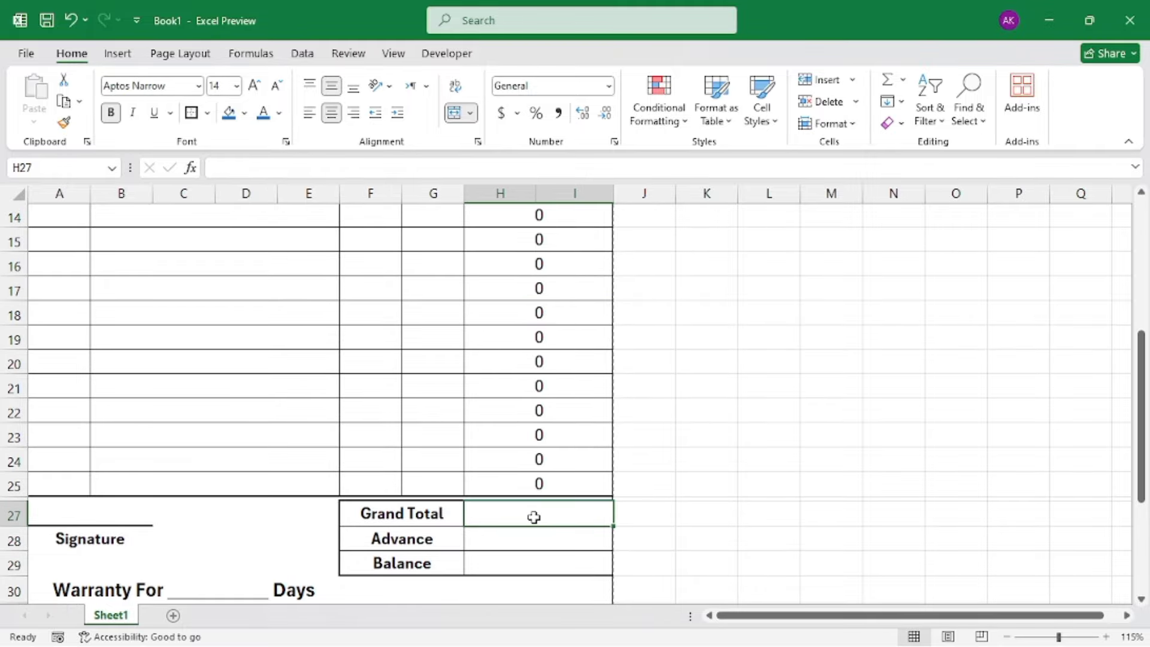
text(=su)
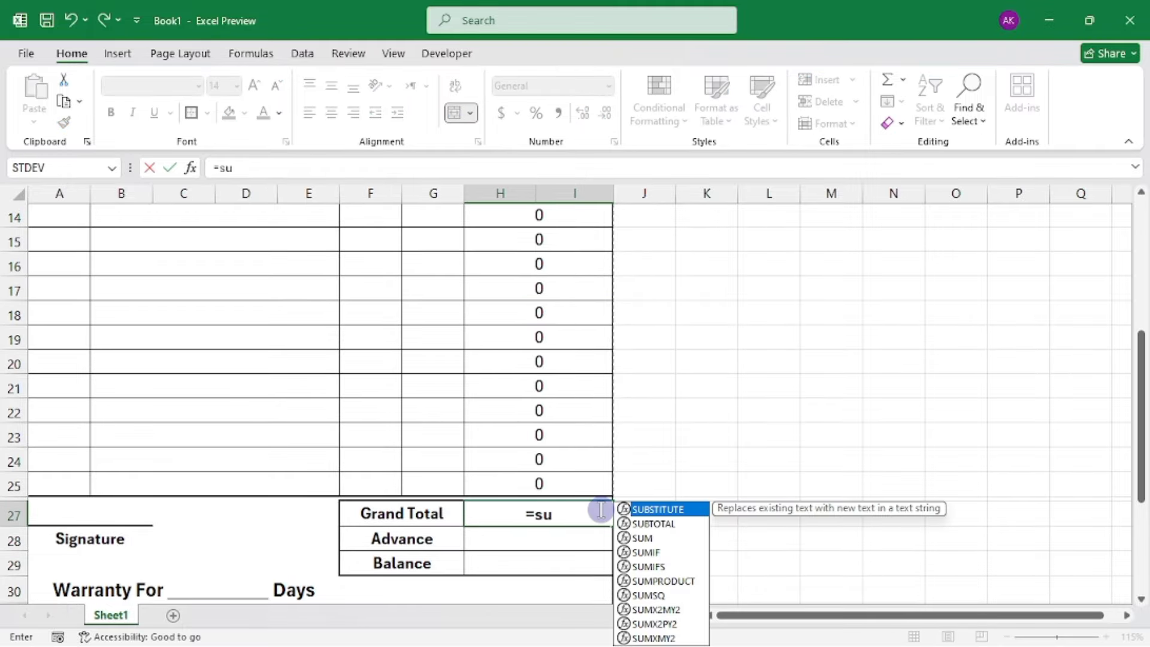
text(m)
key(Tab)
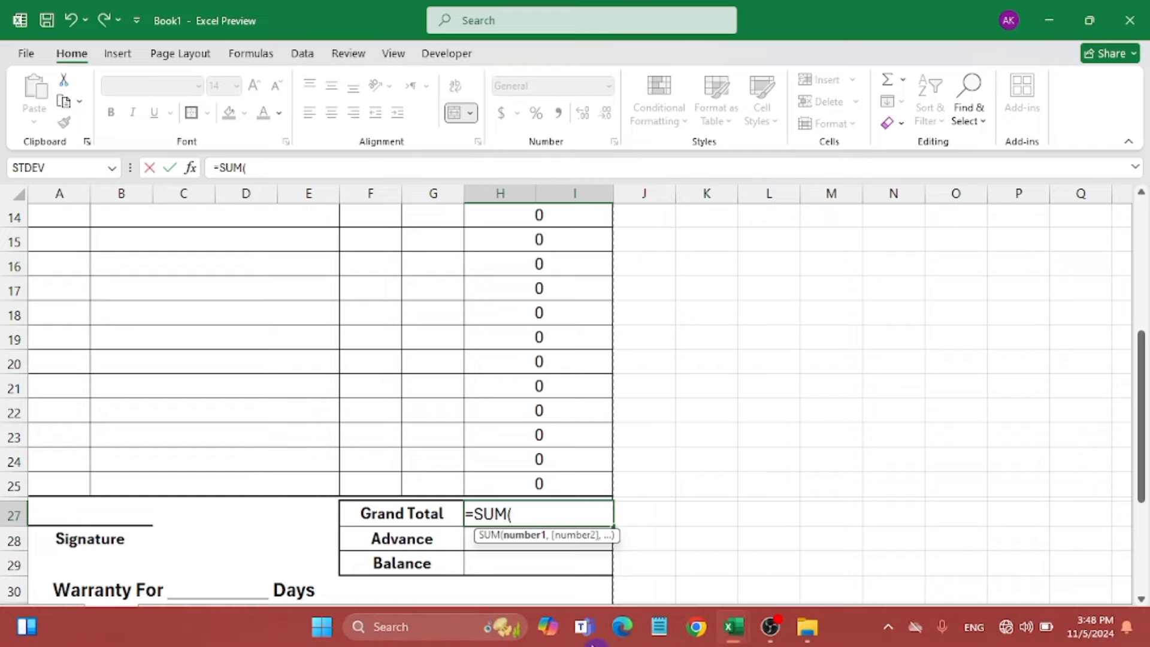
scroll(551, 359, up, 1)
drag(538, 273, 565, 540)
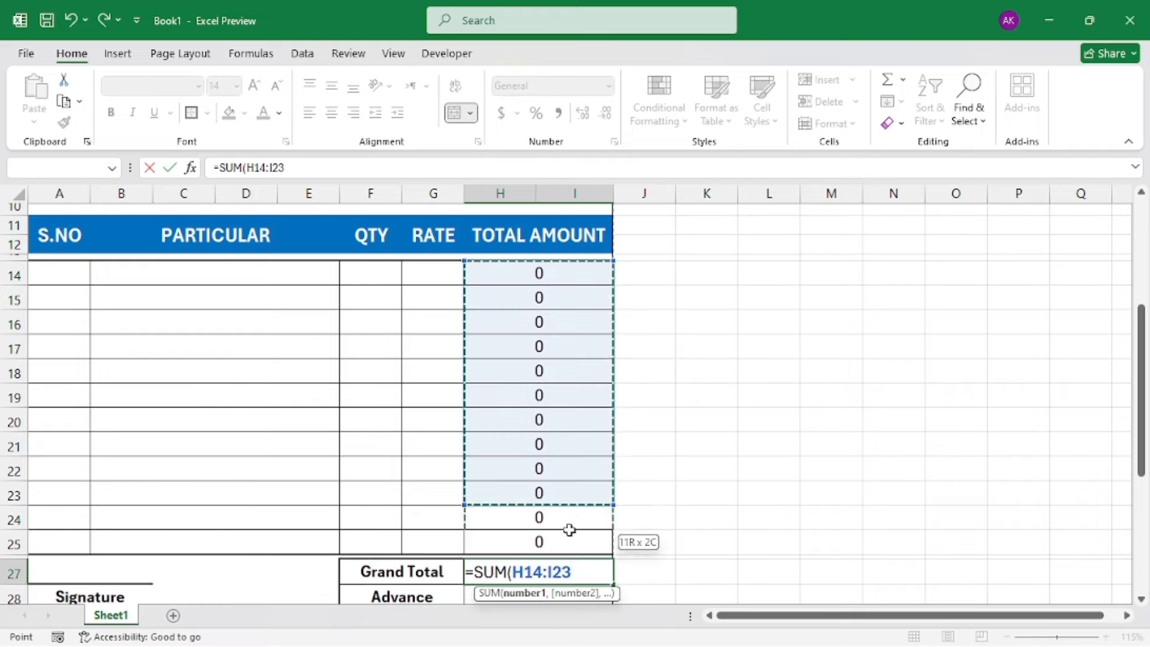
text())
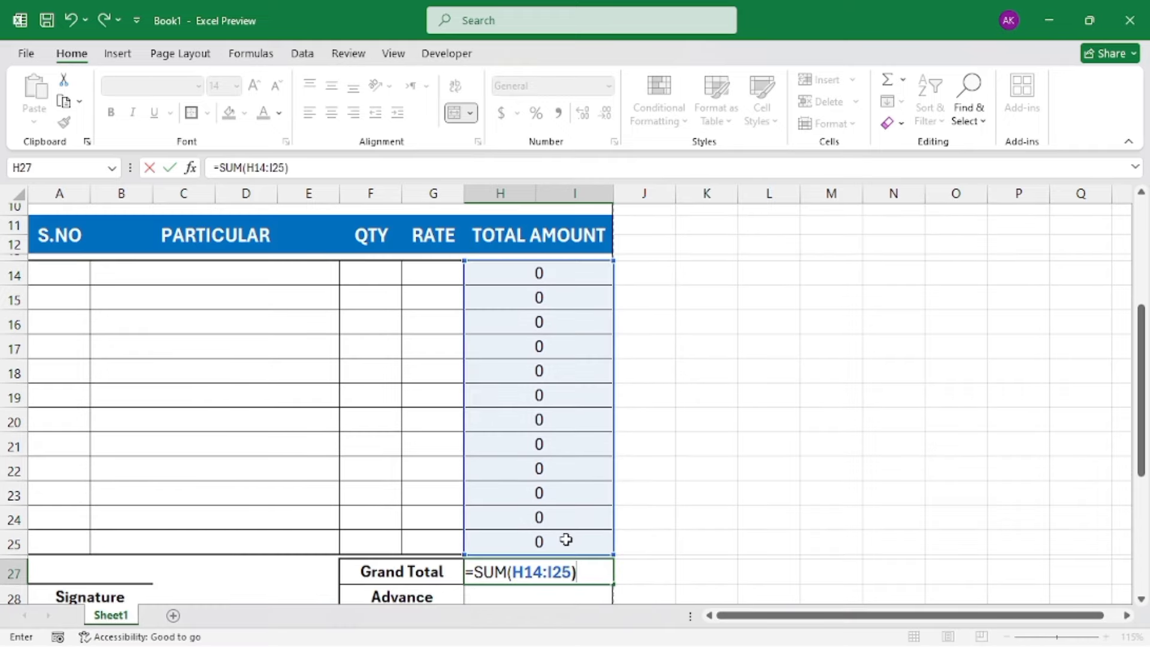
key(Return)
Enter =H27-H28 in the Balance cell H29.
scroll(557, 505, down, 2)
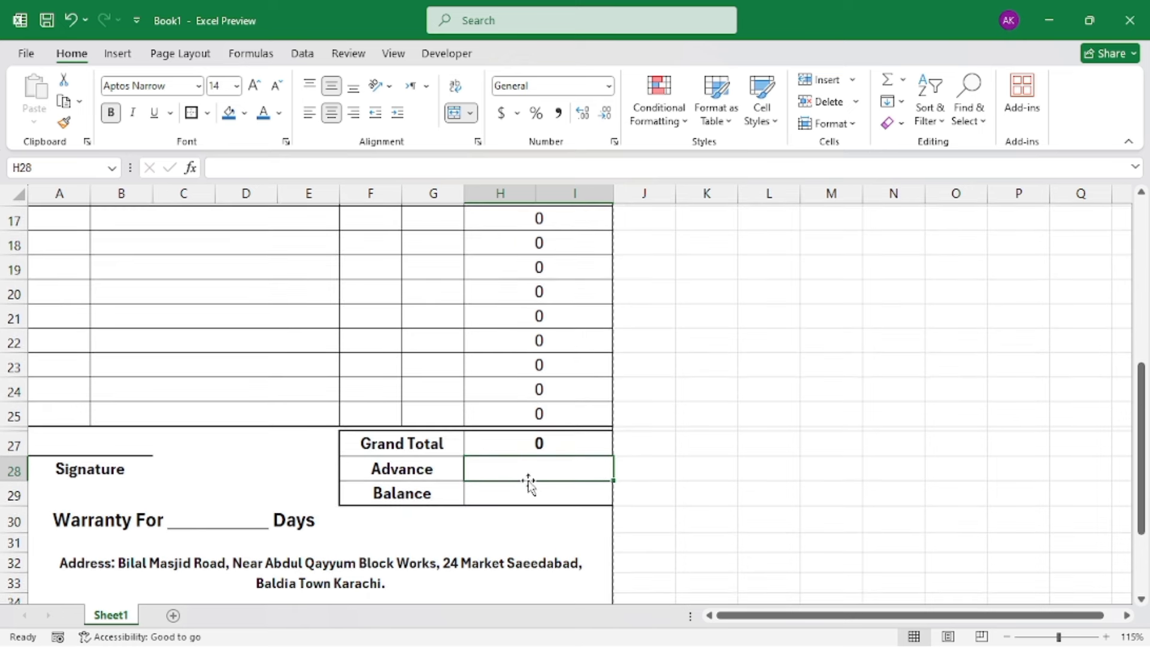
click(536, 499)
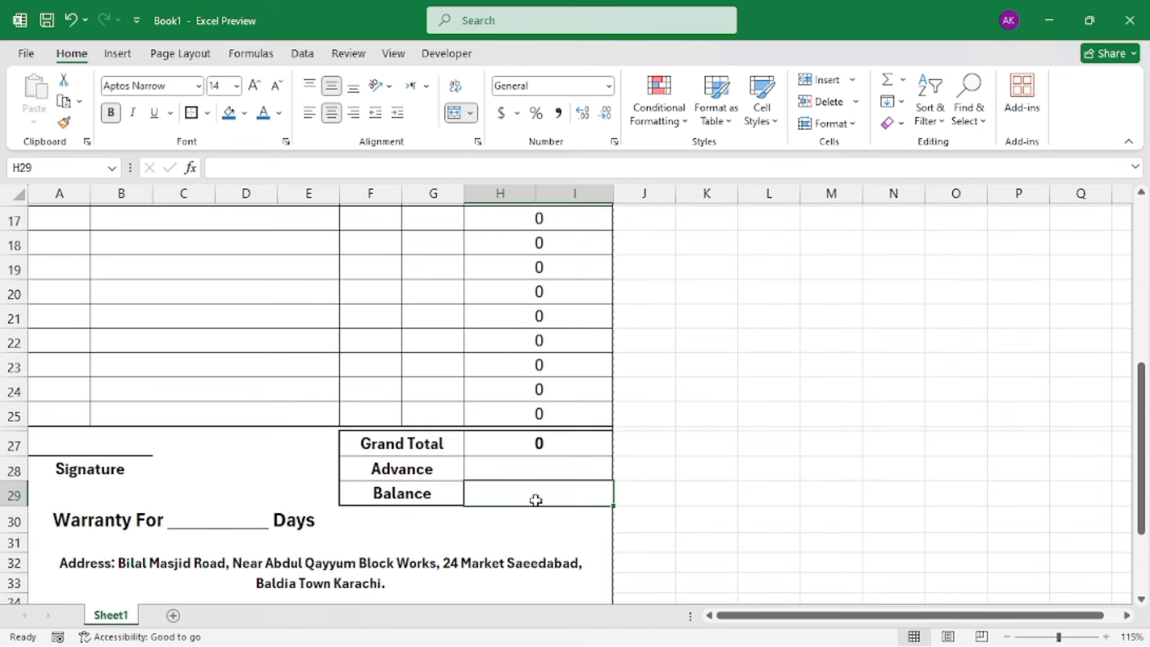
text(=)
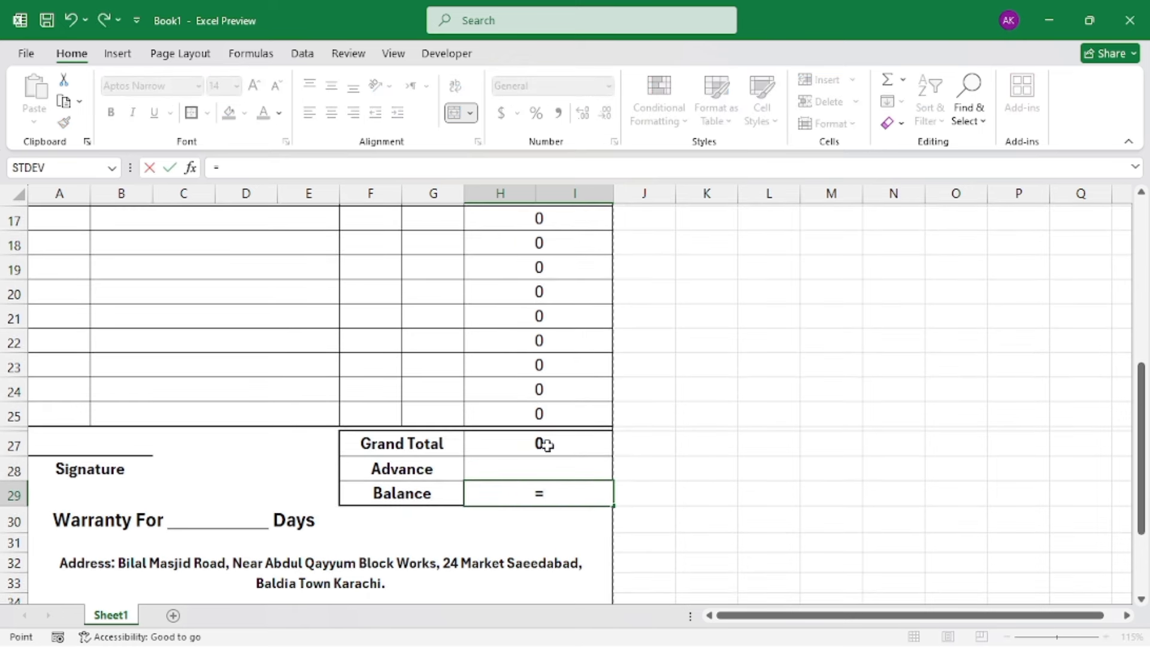
click(547, 444)
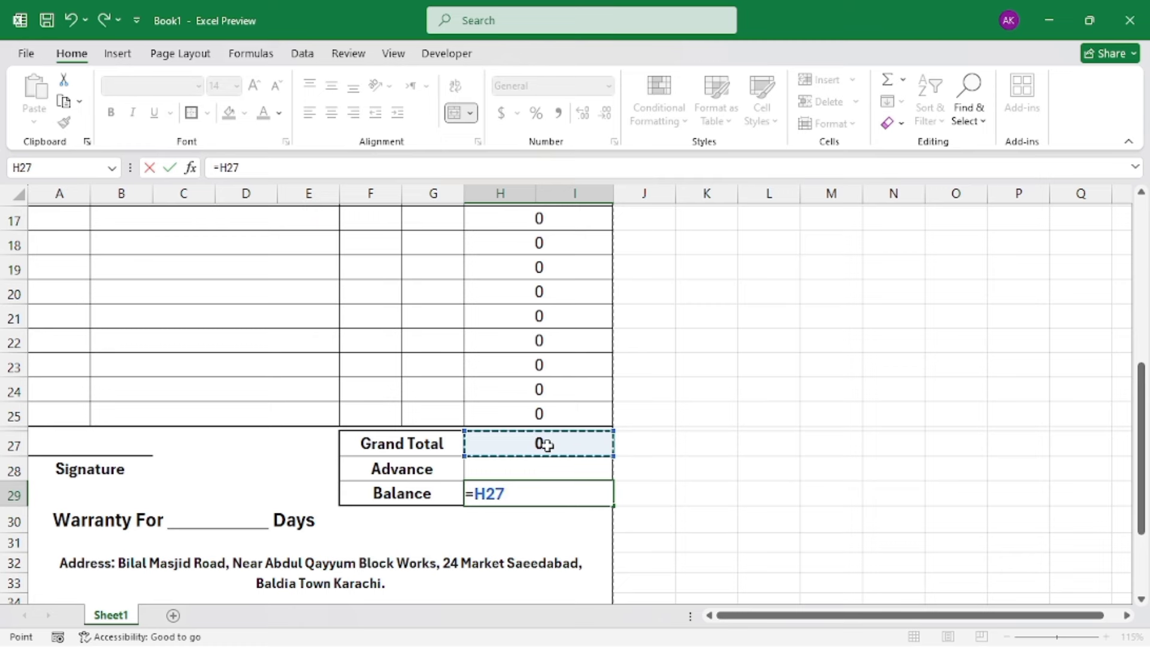
text(-)
click(546, 470)
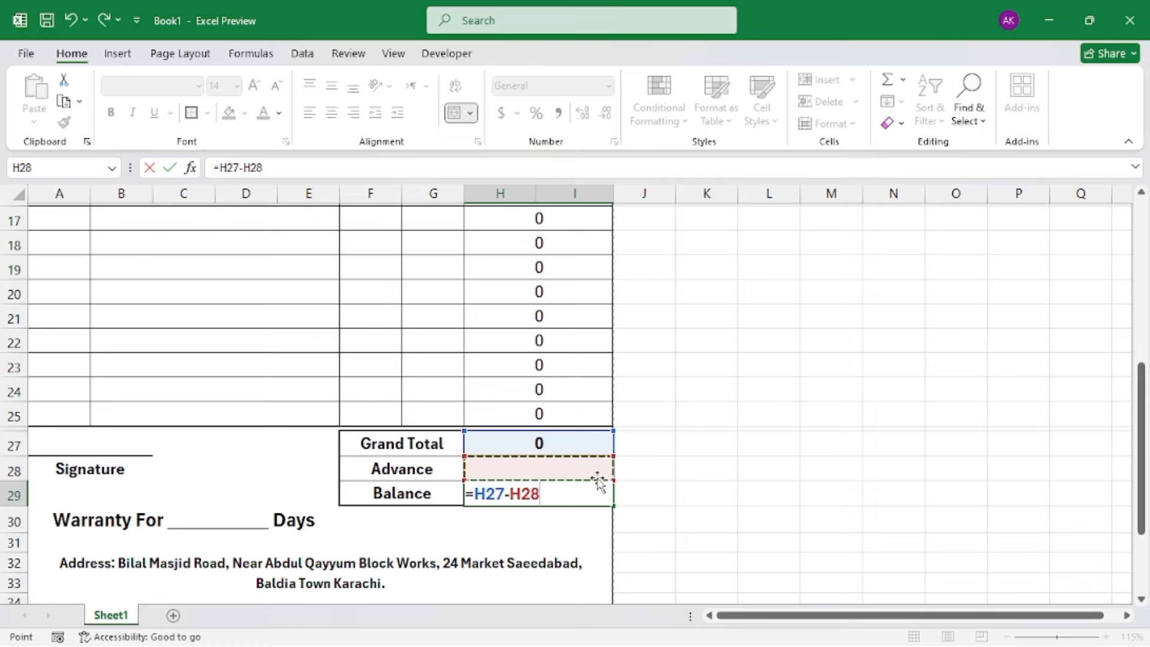
key(Return)
scroll(457, 443, down, 1)
click(526, 429)
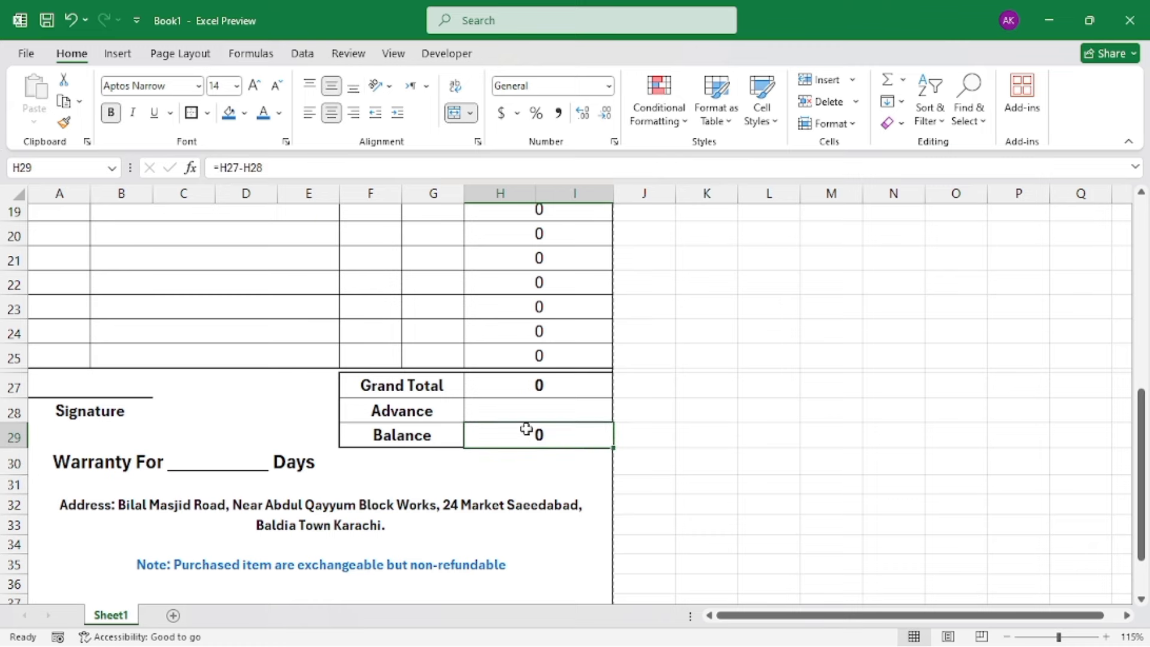
scroll(455, 372, up, 5)
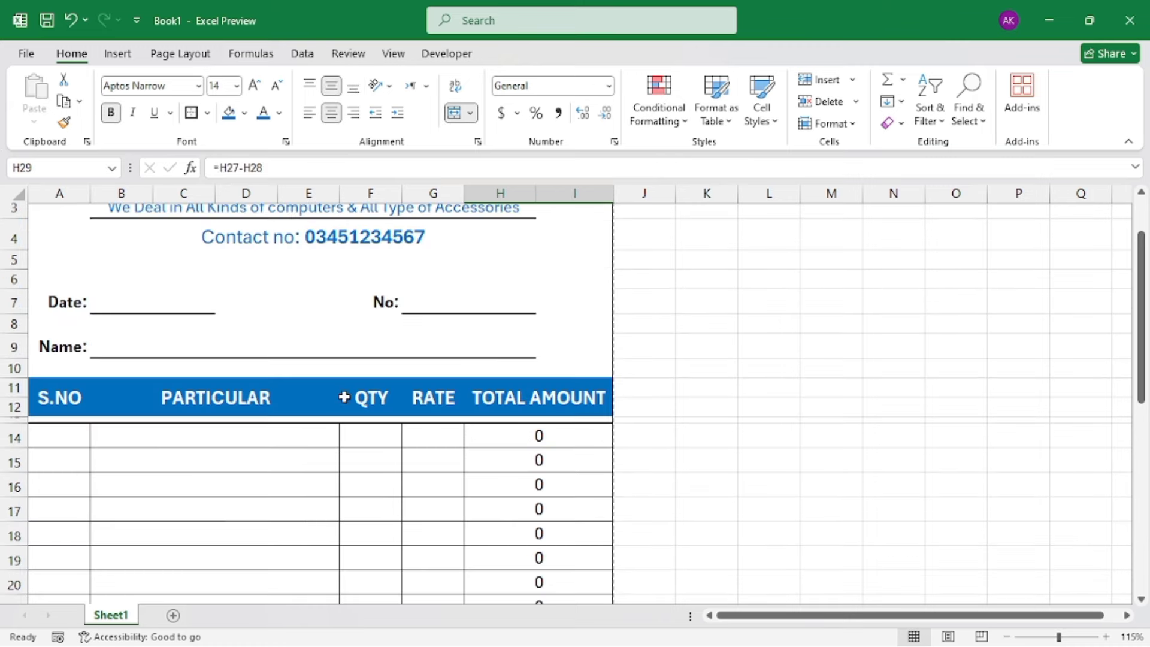
Fill in today's date with Ctrl+;, an invoice number and the customer's name.
scroll(378, 350, up, 1)
click(155, 375)
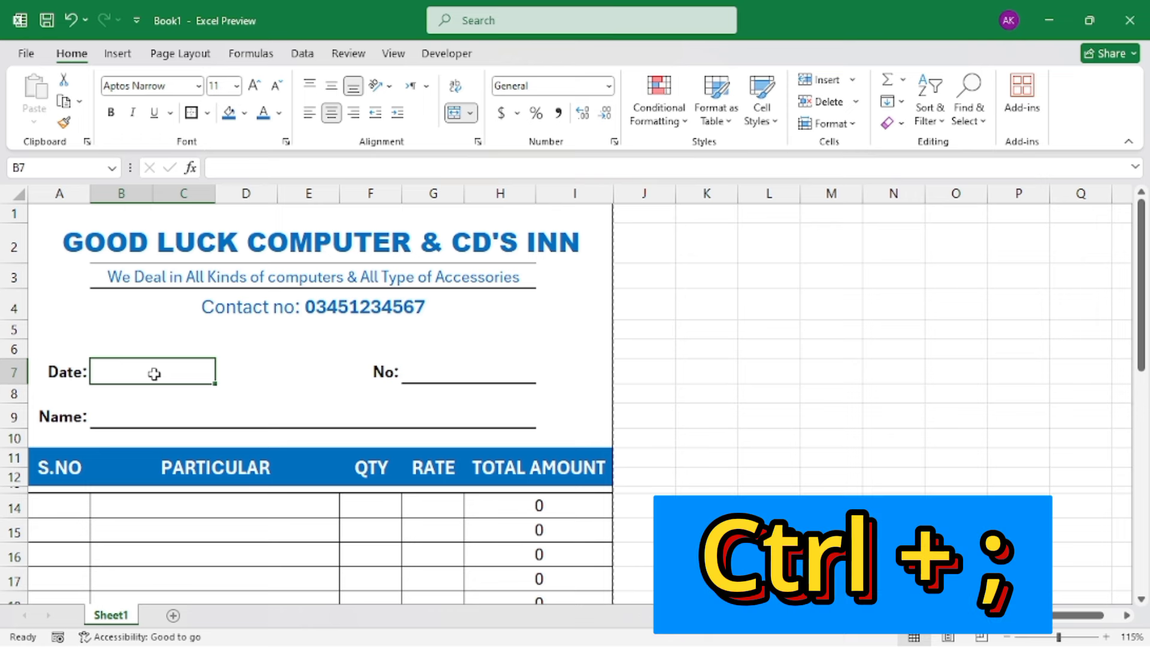
key(ctrl+semicolon)
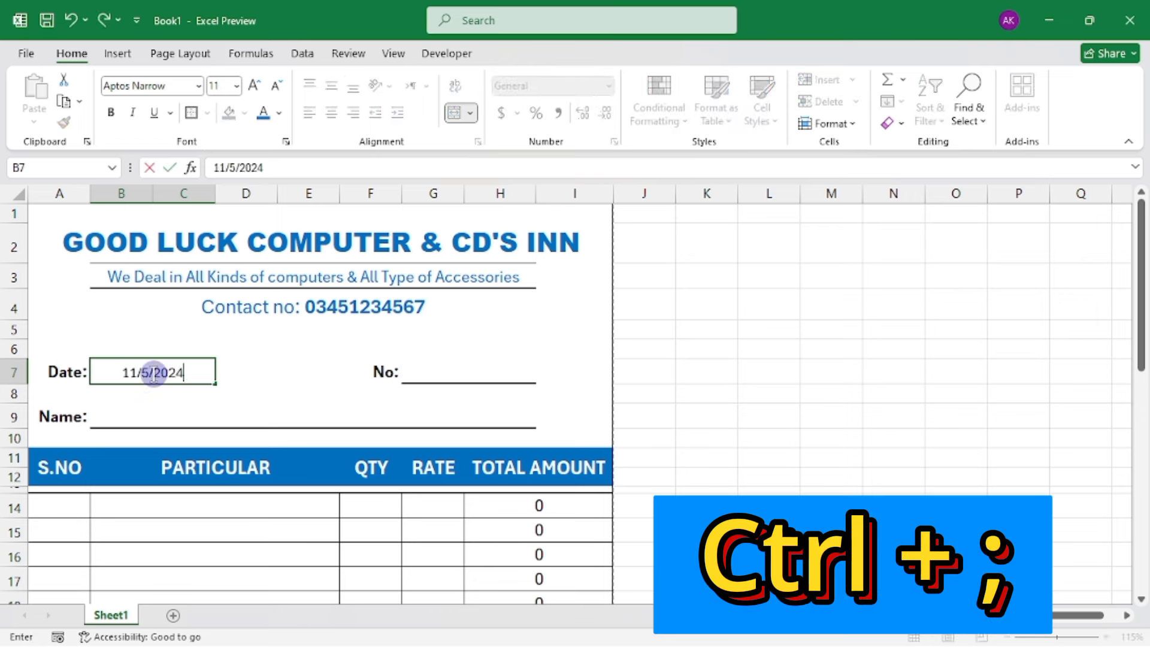
key(Return)
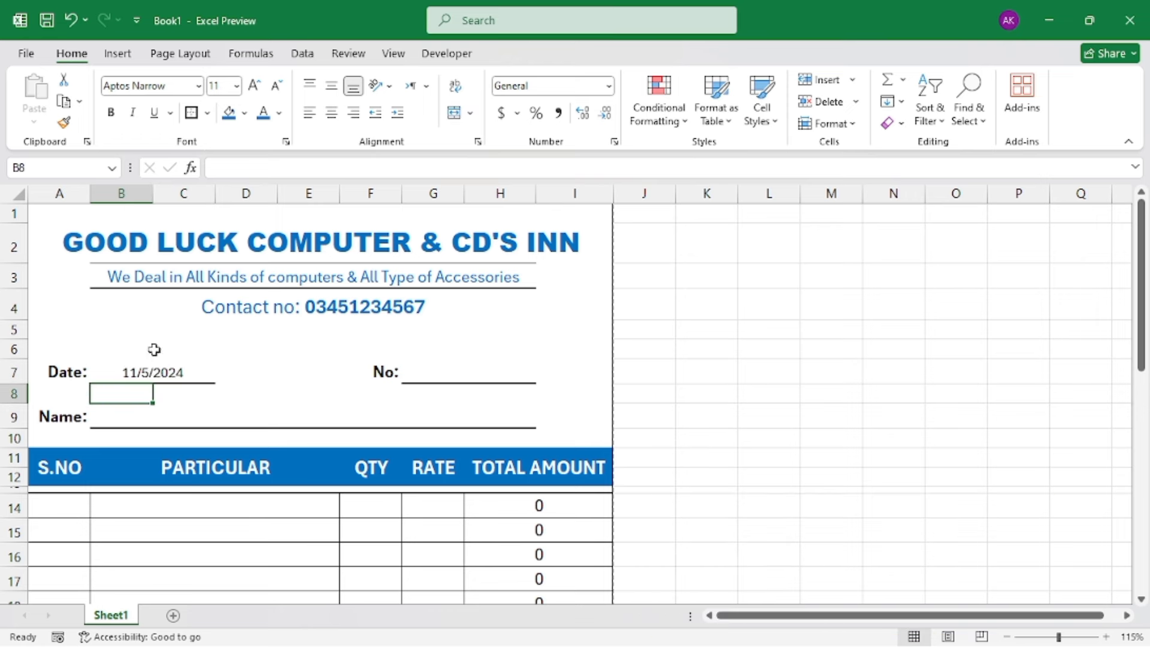
click(457, 372)
text(1000255)
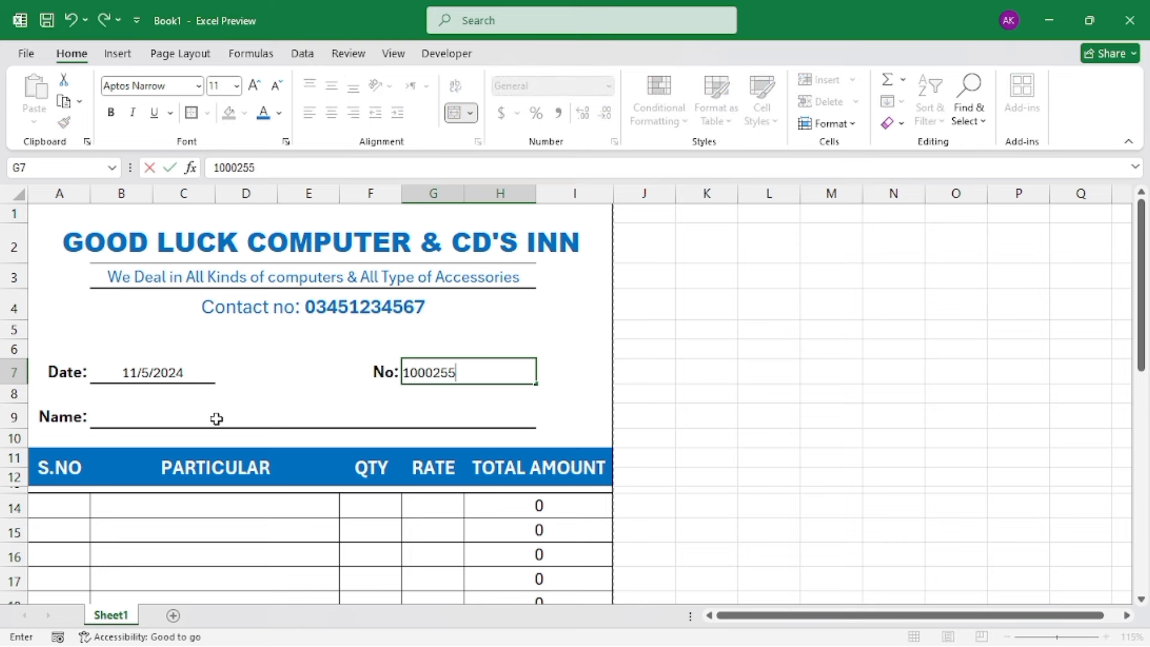
click(216, 418)
click(216, 418)
text(Amjad Af)
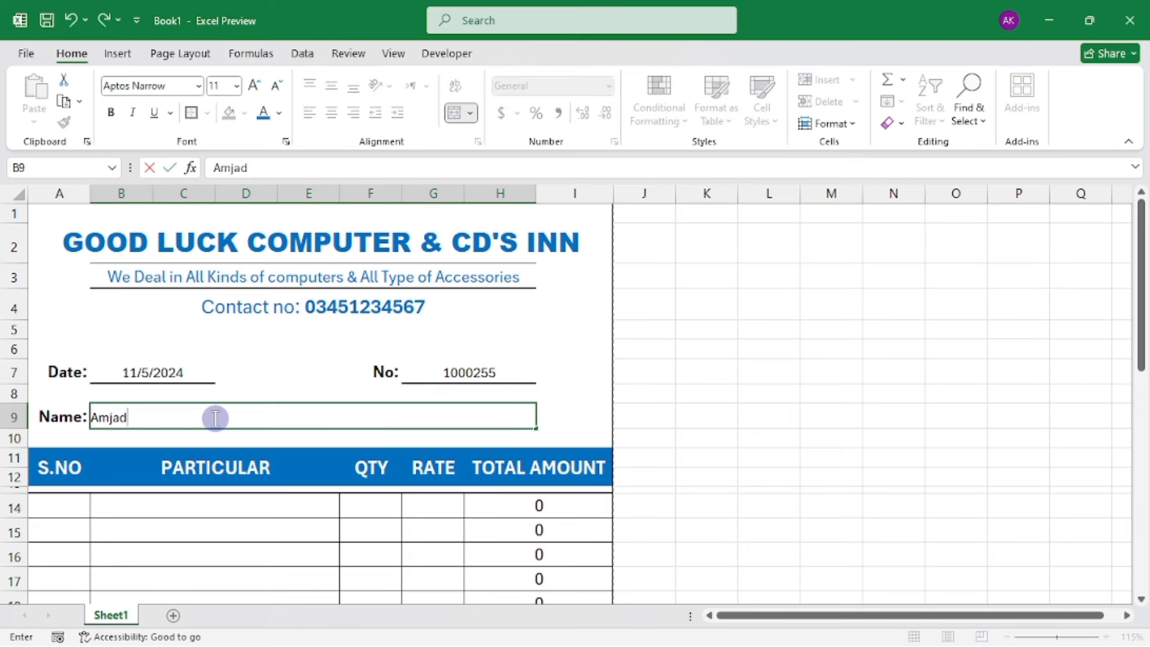
text(ridi)
Enter serial numbers 1 and 2 with items Keyboard and Mouse.
scroll(61, 453, down, 1)
click(62, 453)
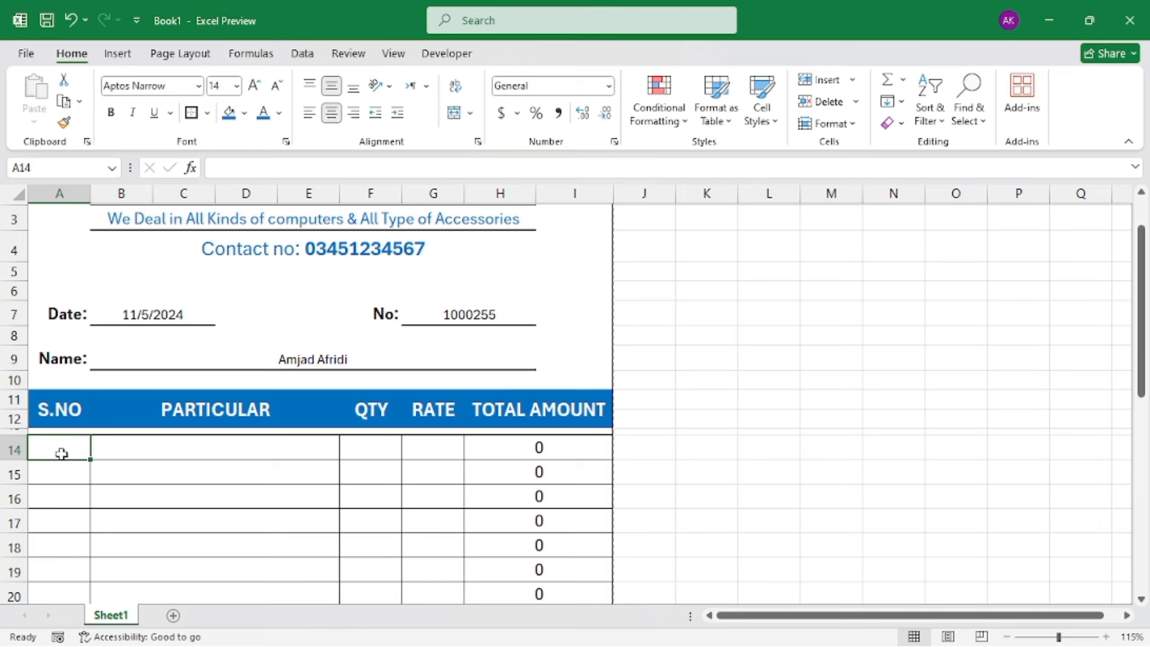
text(1)
click(198, 462)
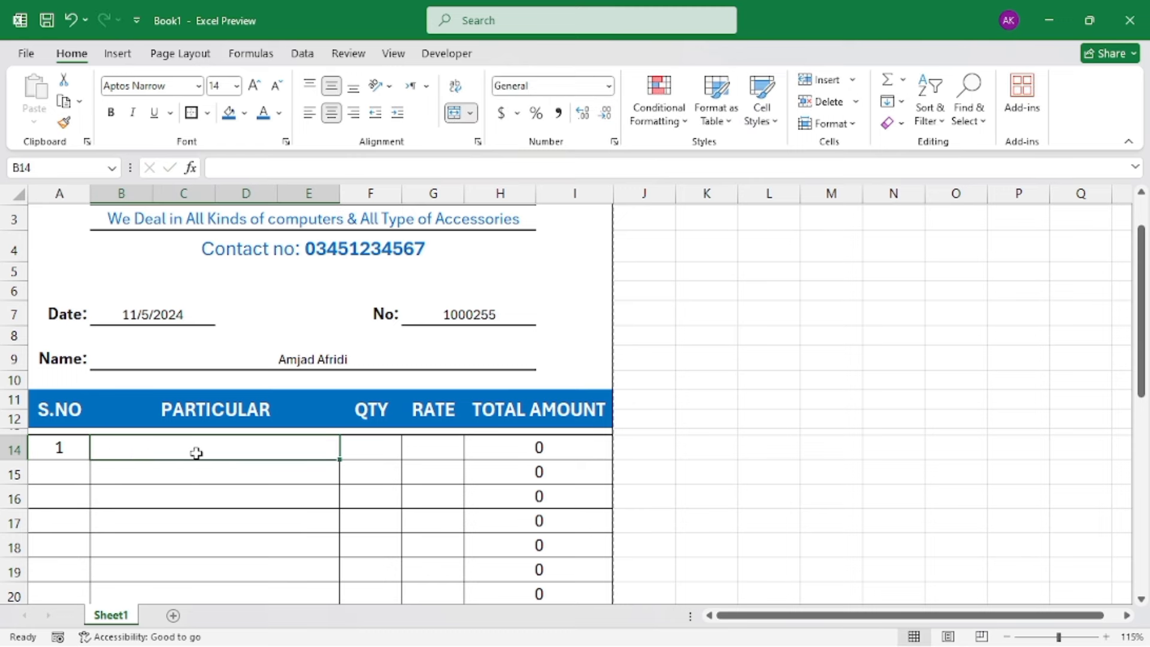
click(196, 453)
text(Keyboard)
key(Return)
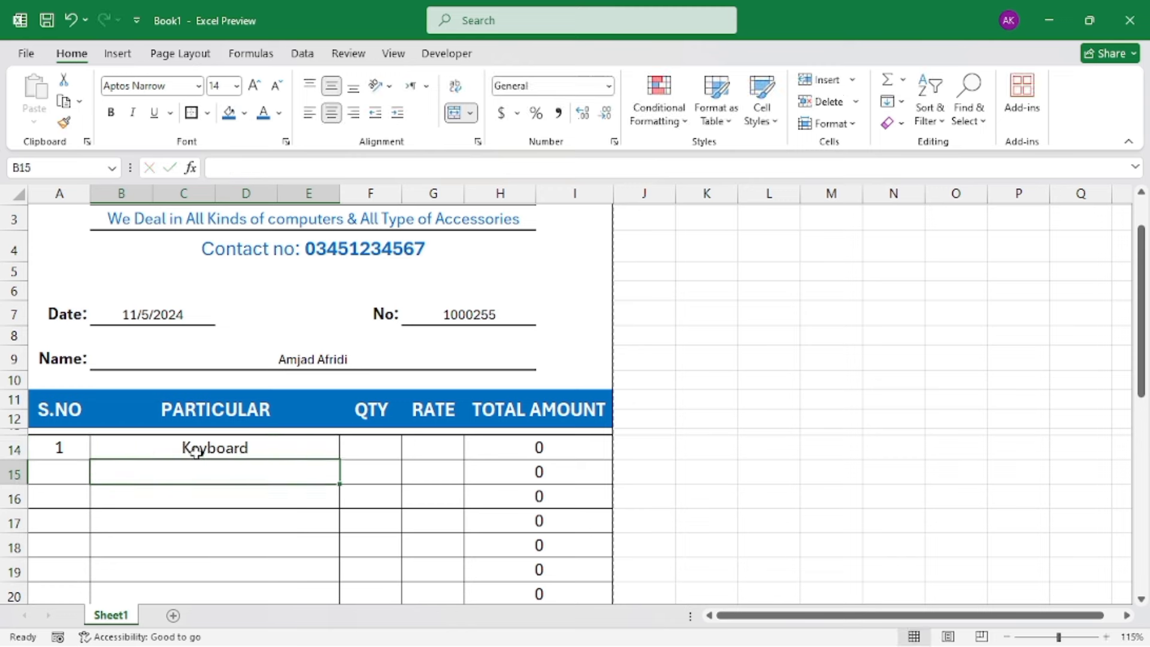
text(2)
key(Tab)
text(Mous)
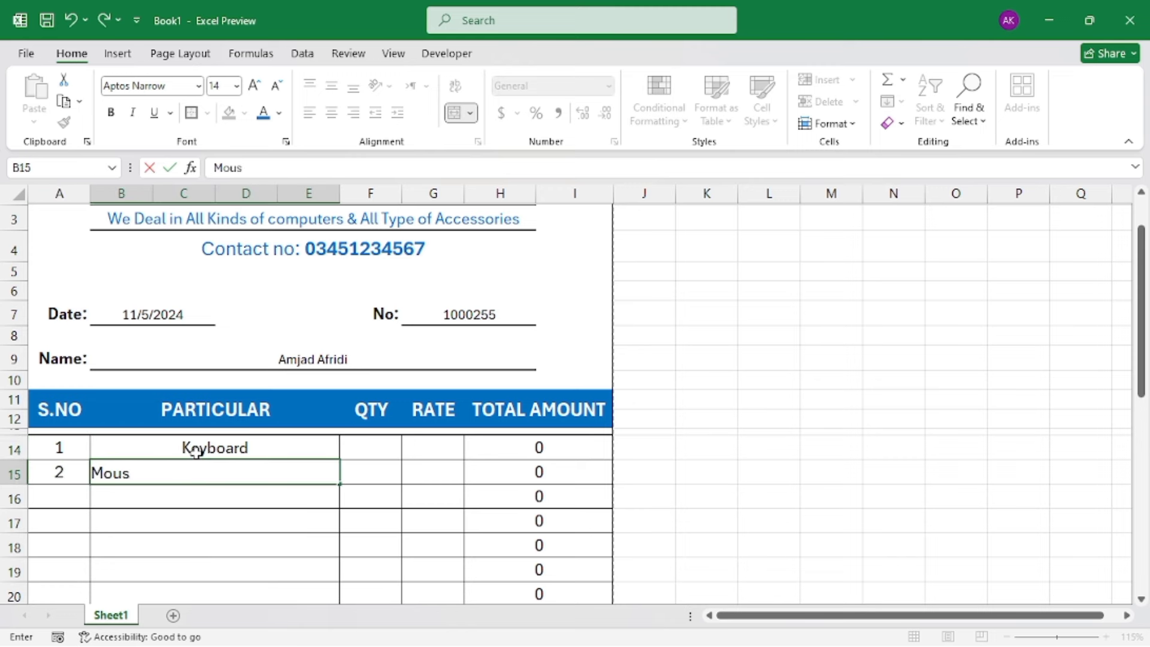
key(Tab)
Set Keyboard to quantity 4 at rate 500 and Mouse to quantity 5 at rate 400.
key(Up)
text(4)
key(Return)
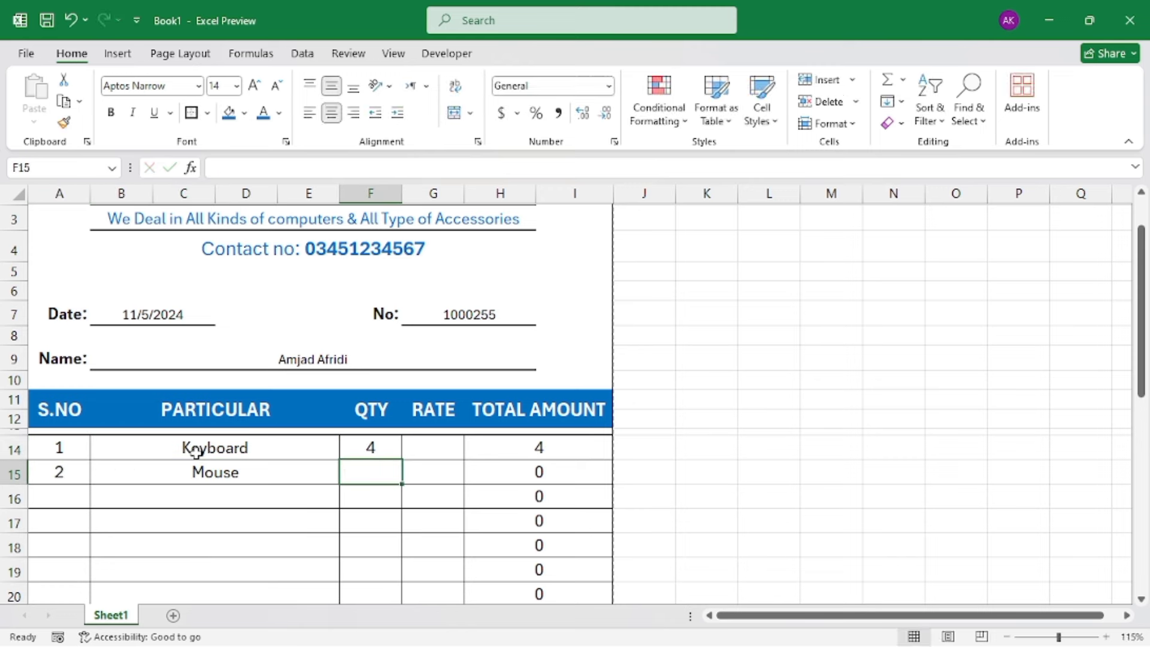
text(5)
key(Tab)
key(Up)
text(500)
key(Return)
text(400)
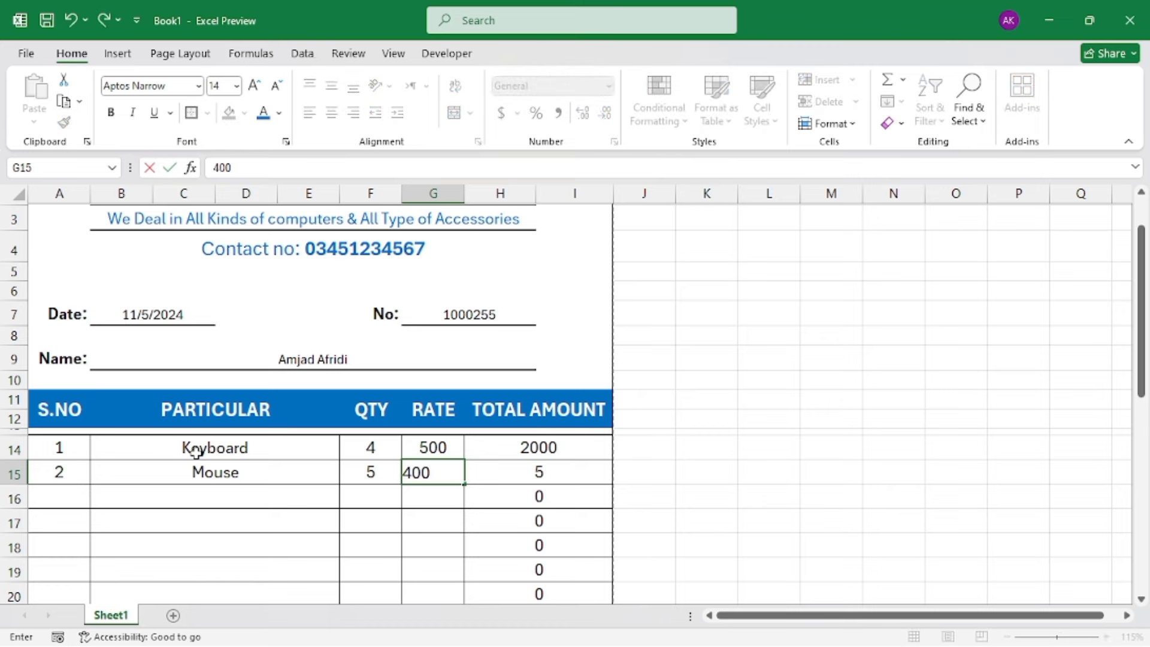
key(Return)
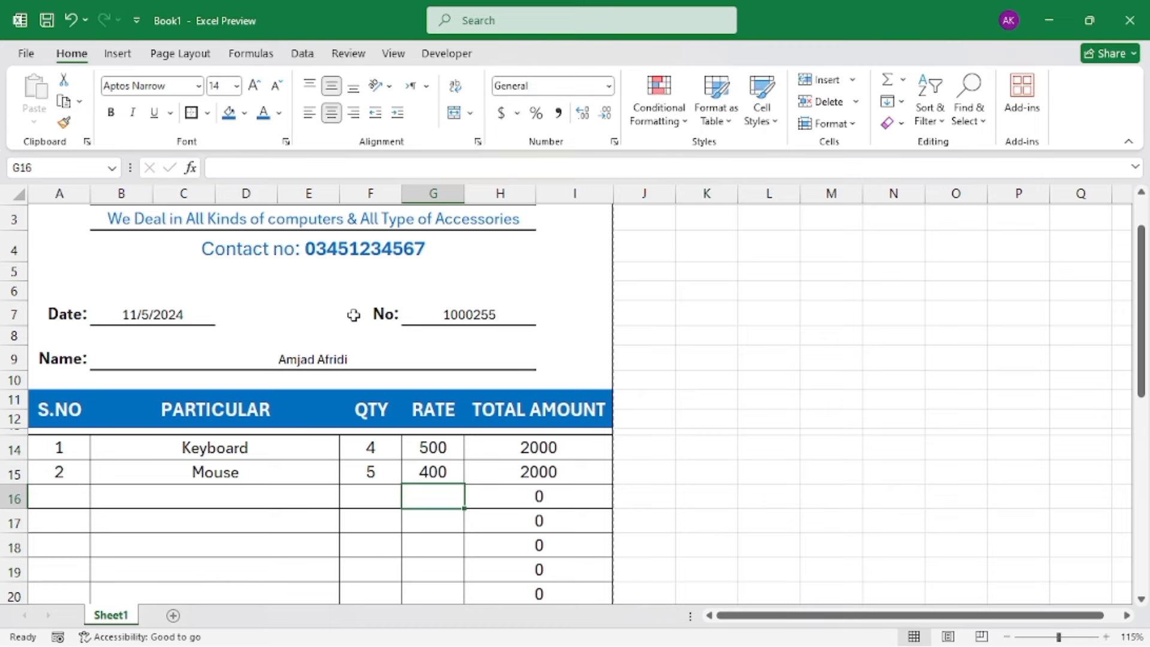
ctrl+scroll(354, 314, down, 3)
scroll(375, 359, down, 2)
scroll(374, 361, down, 1)
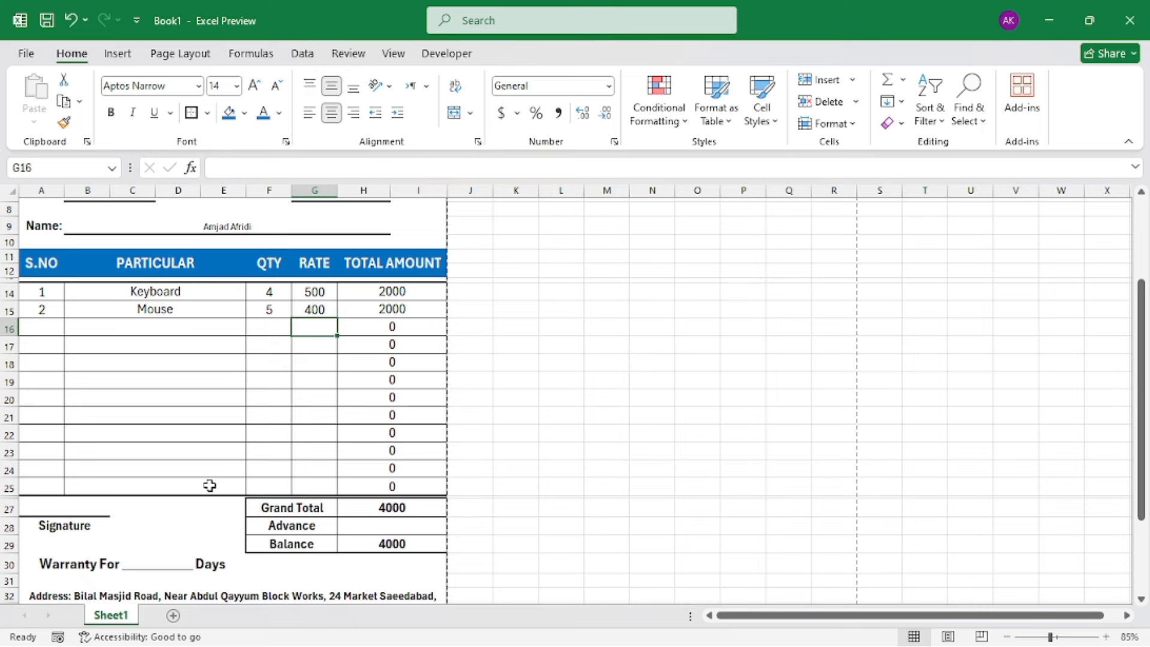
ctrl+scroll(140, 346, up, 2)
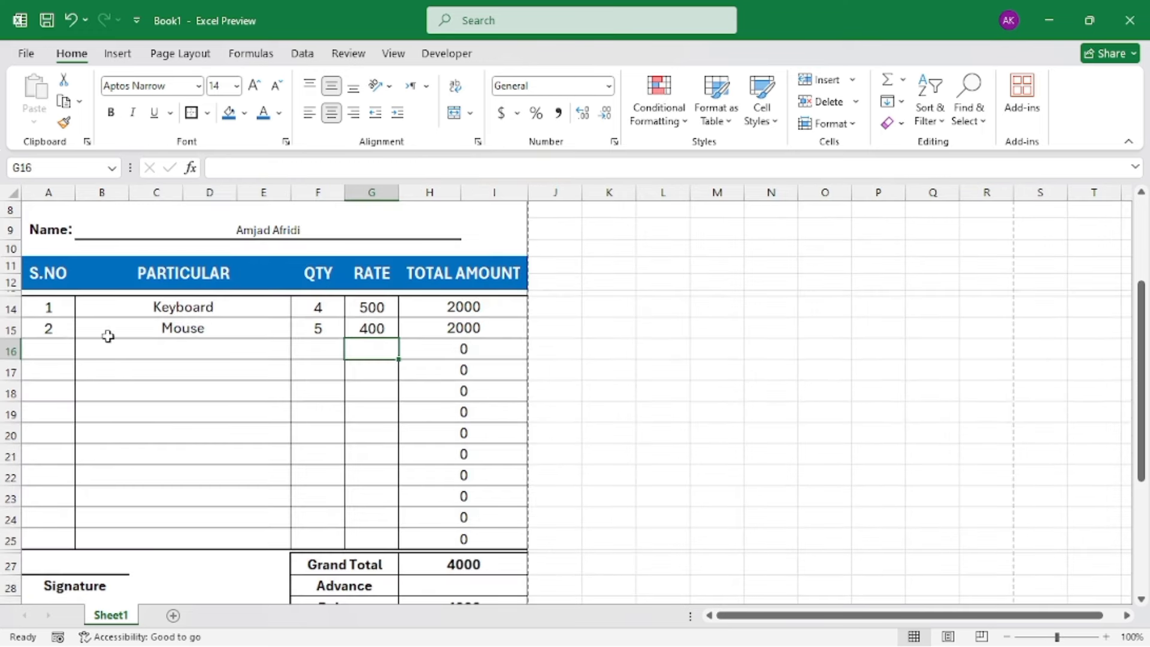
ctrl+scroll(82, 321, up, 1)
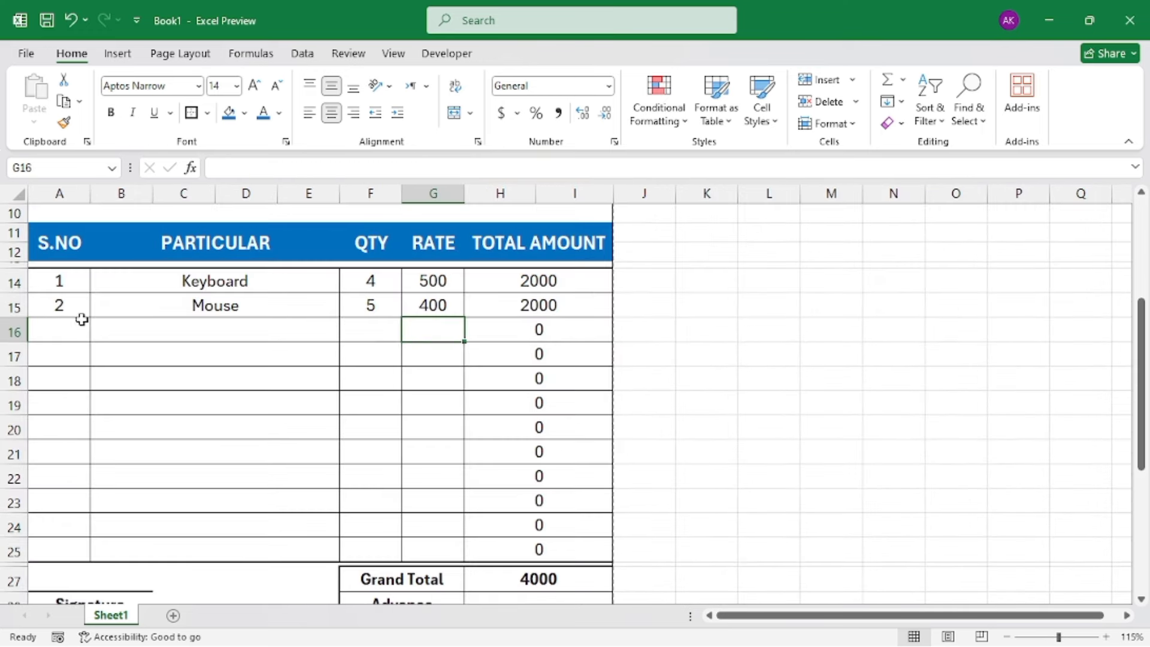
Clear the manually typed serial numbers 1 and 2.
click(199, 324)
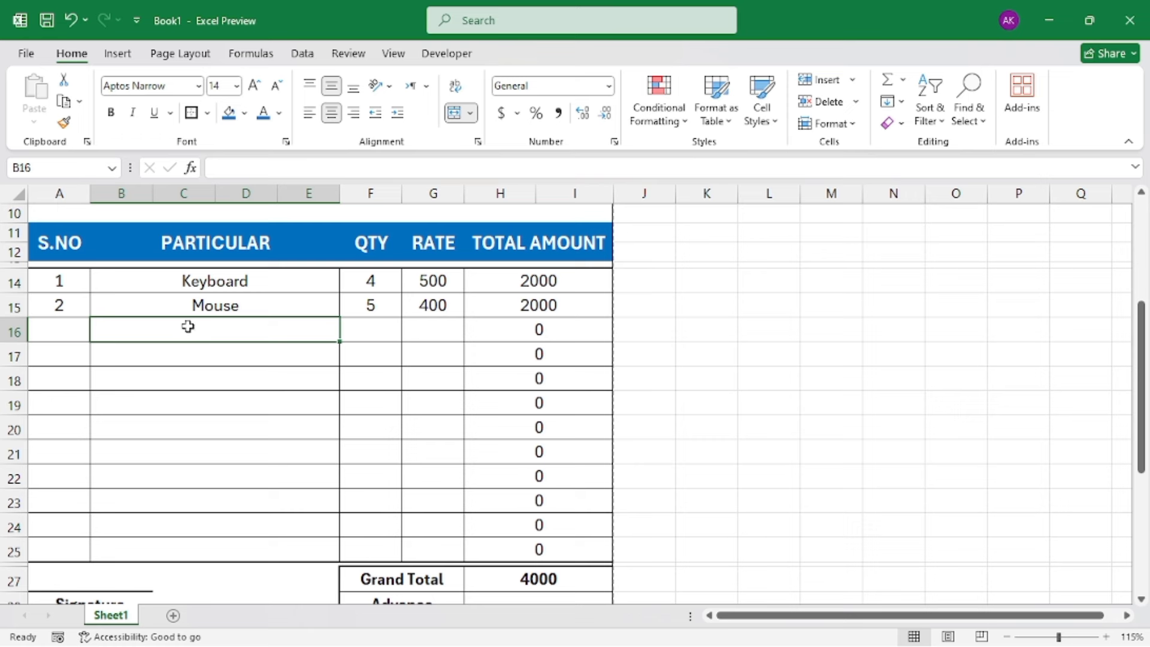
drag(58, 283, 55, 302)
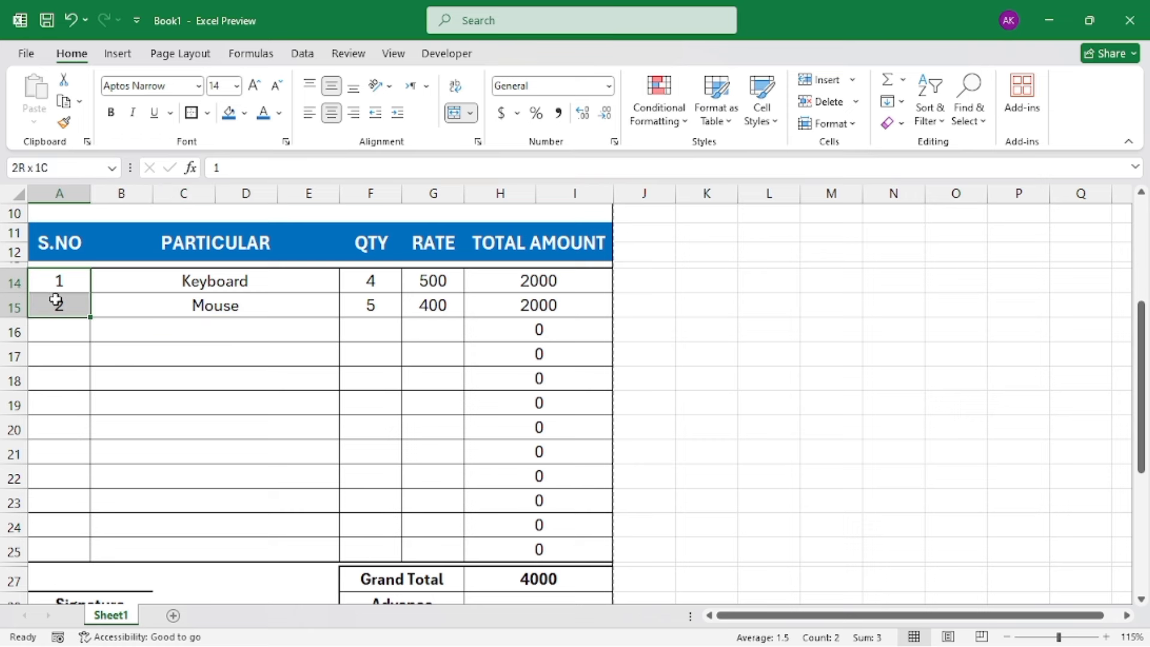
key(Delete)
Enter =IF(B14="","",ROW(1:1)) in A14 so it shows serial number 1.
click(66, 288)
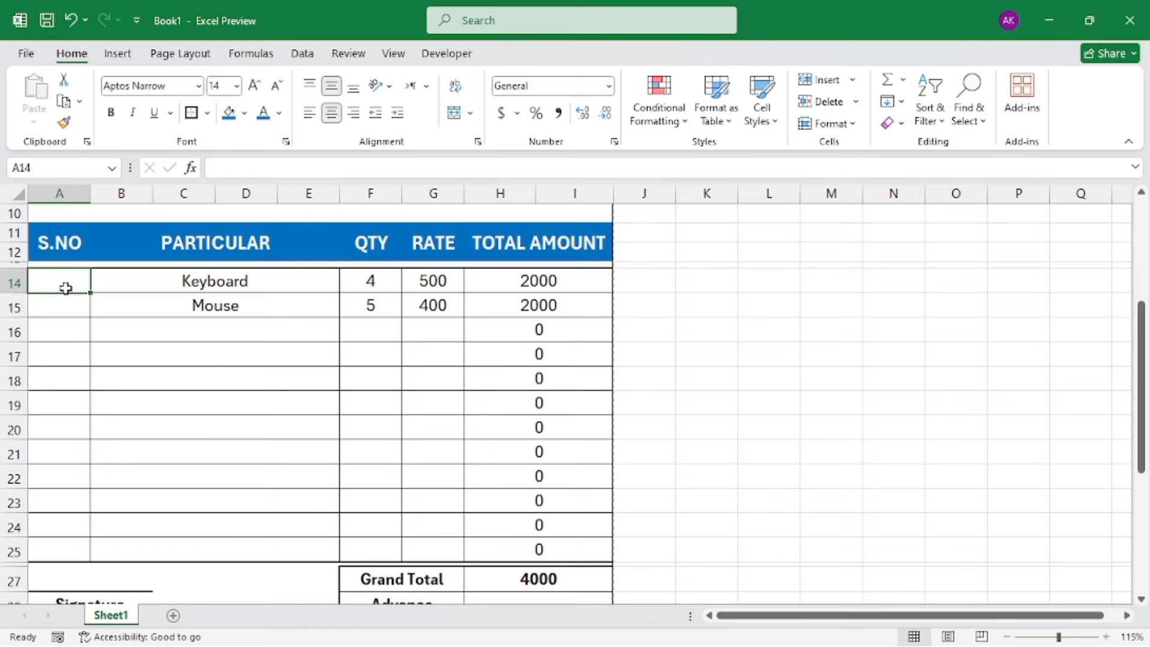
text(+)
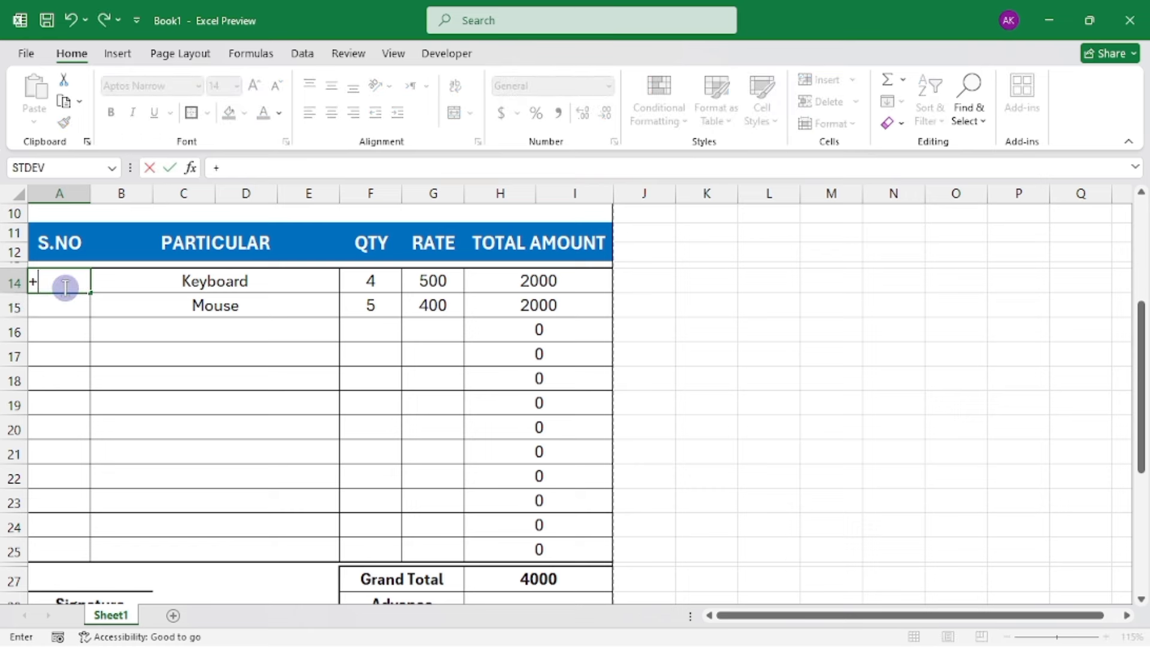
text(if)
key(Tab)
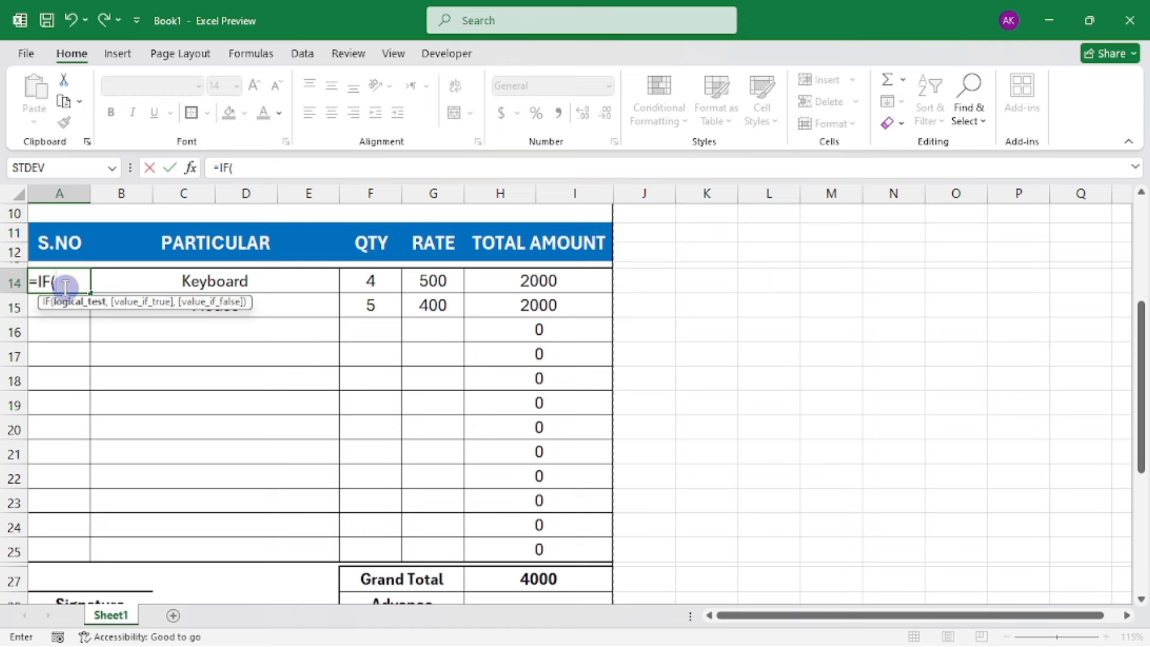
click(126, 278)
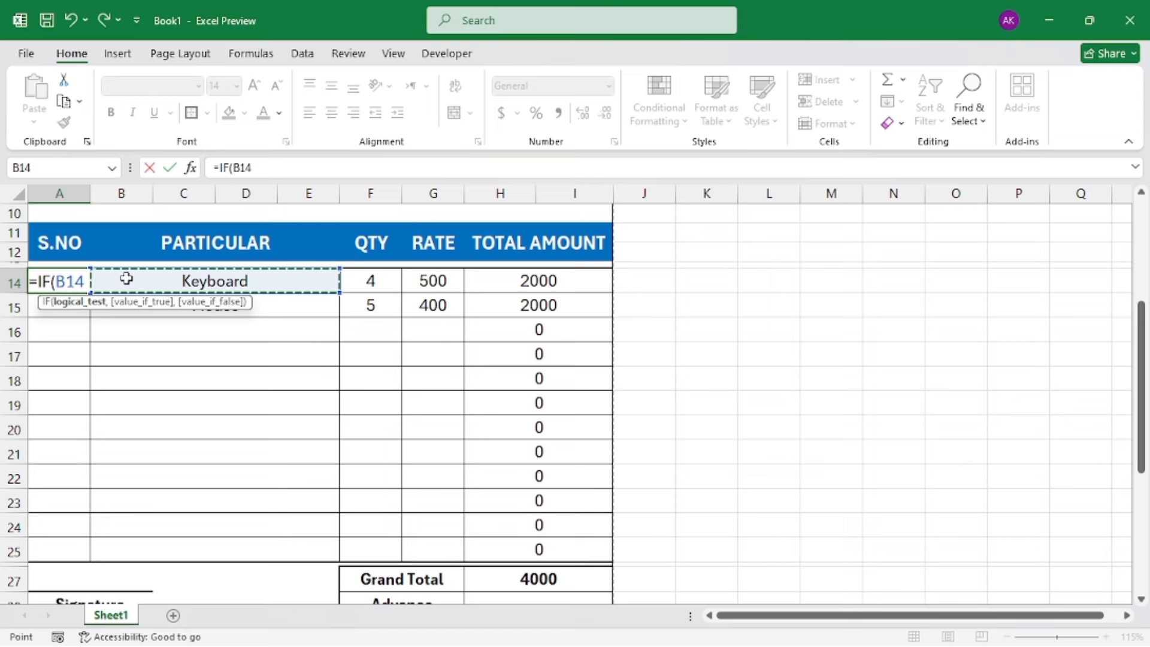
text(=)
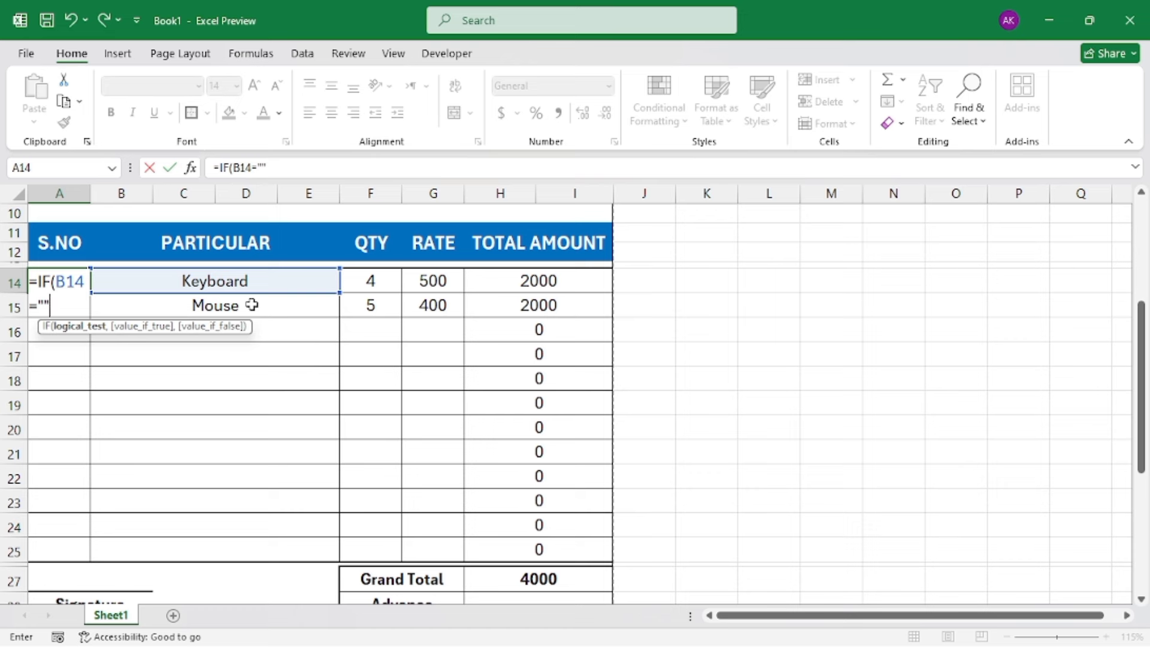
text(,)
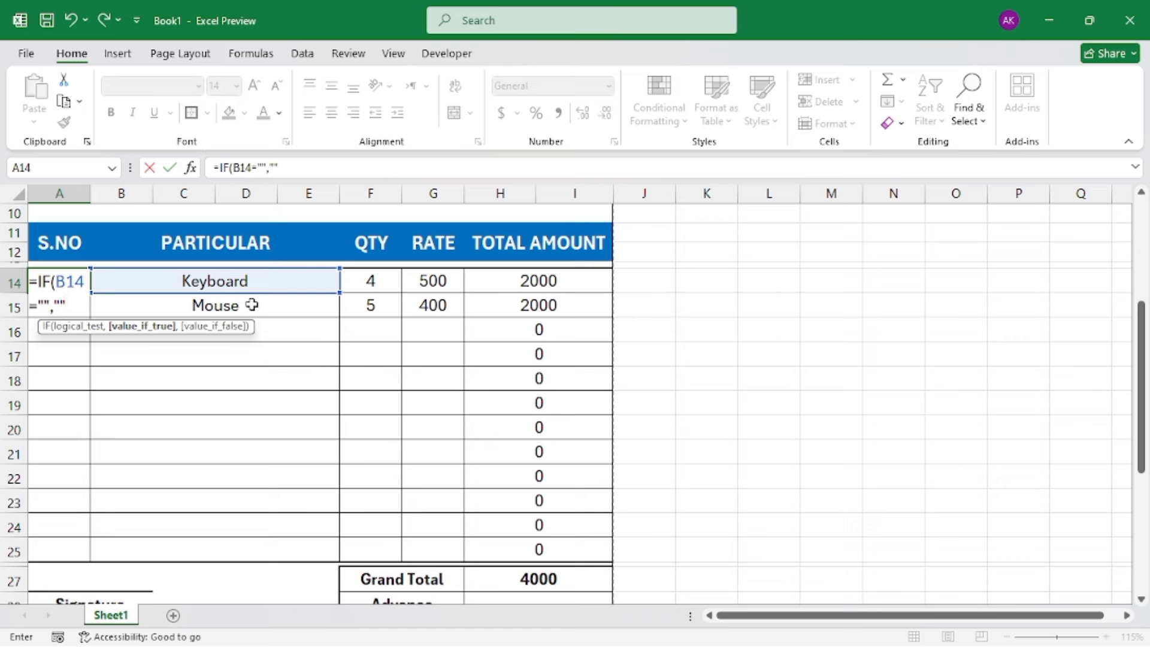
text(,)
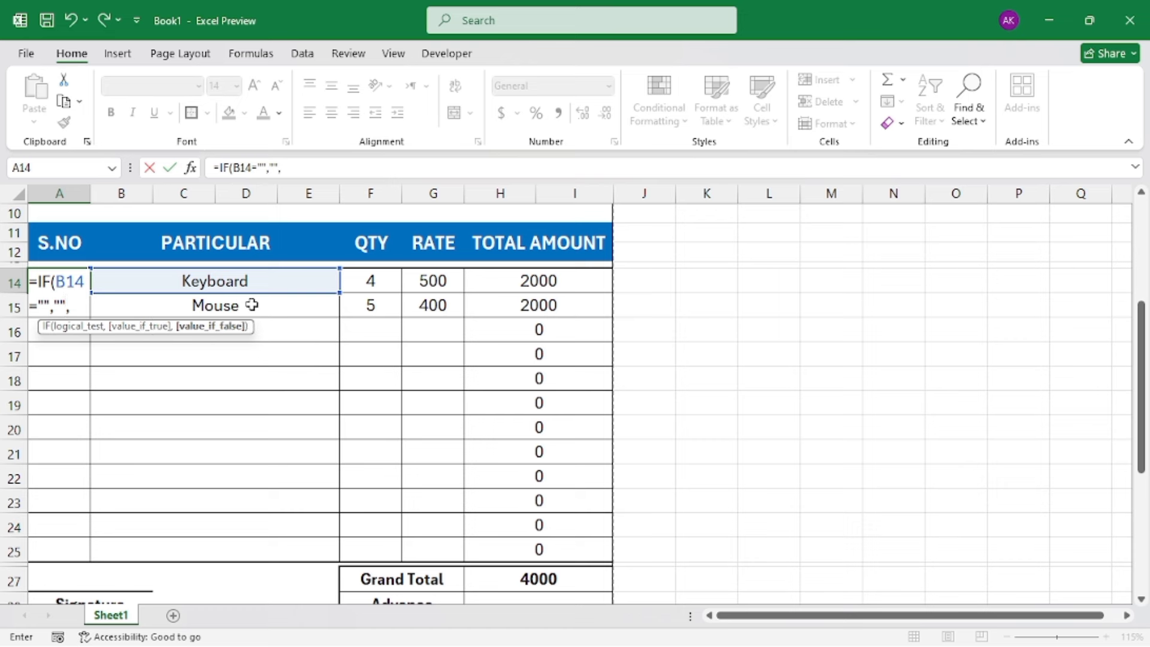
text(row)
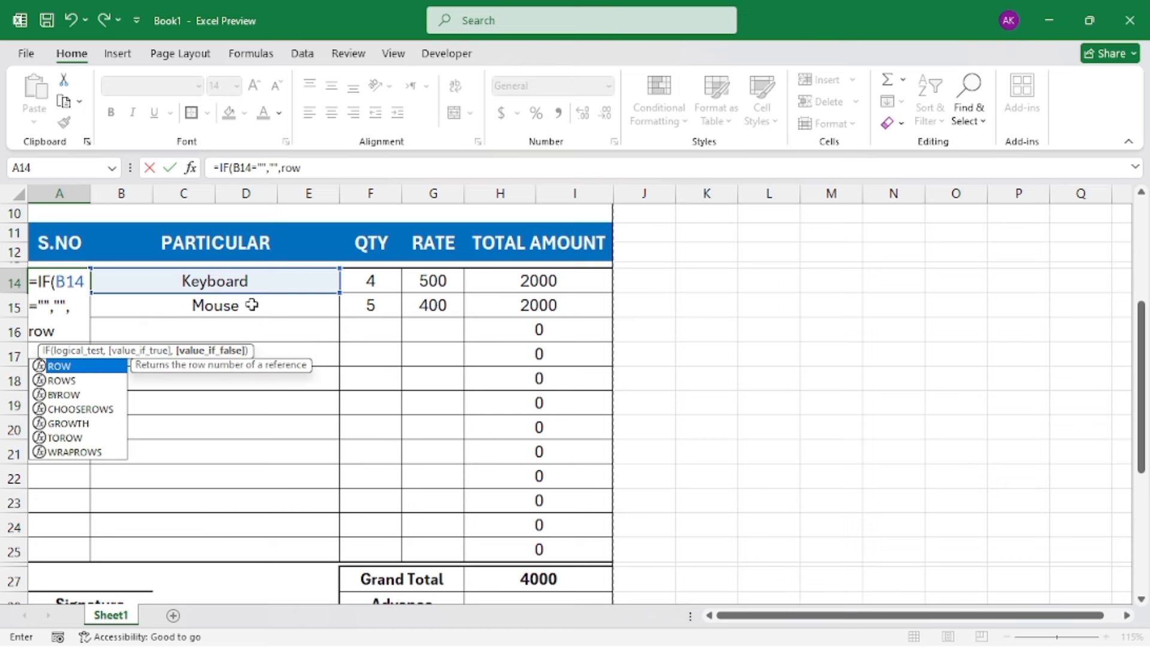
key(Tab)
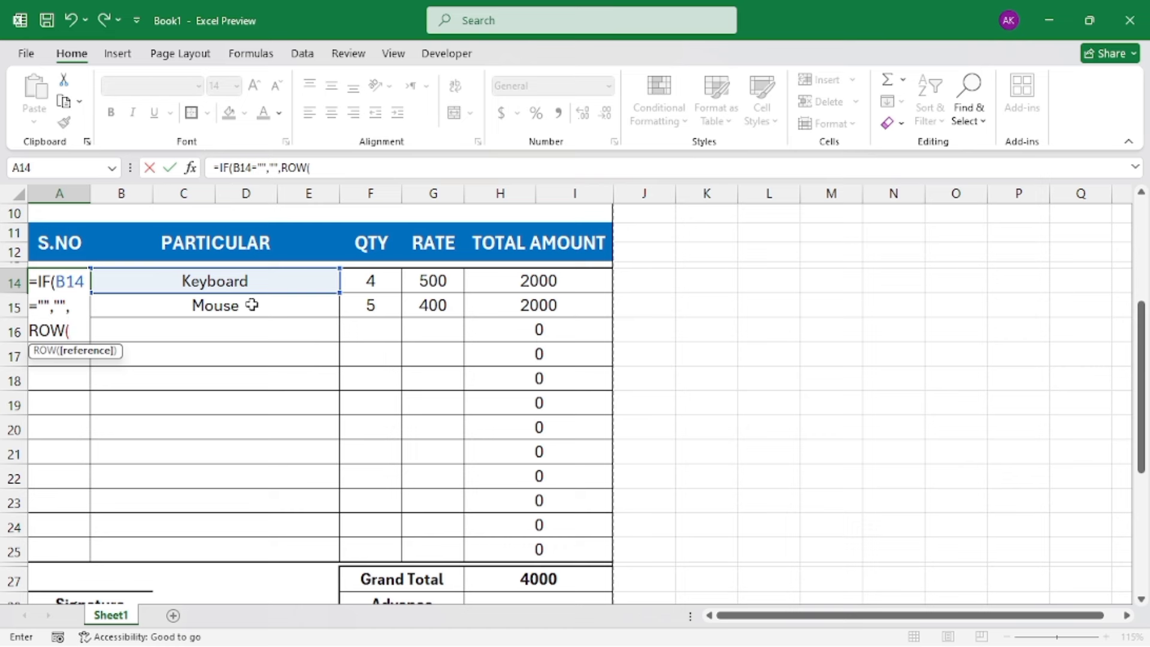
text(1:1)
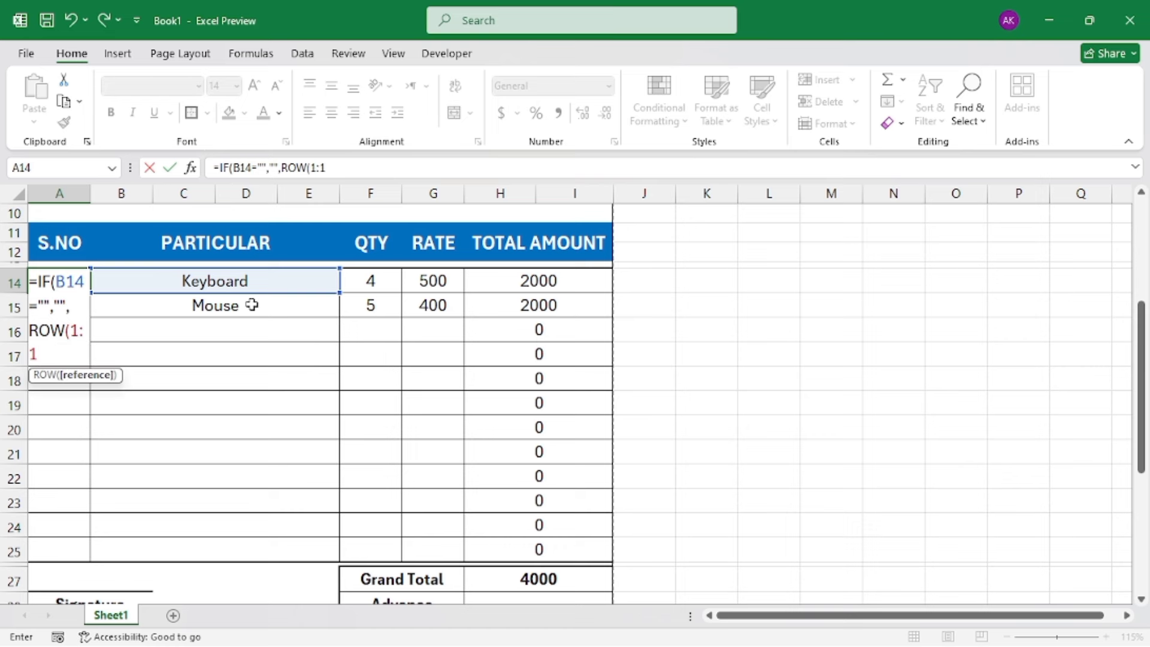
text())
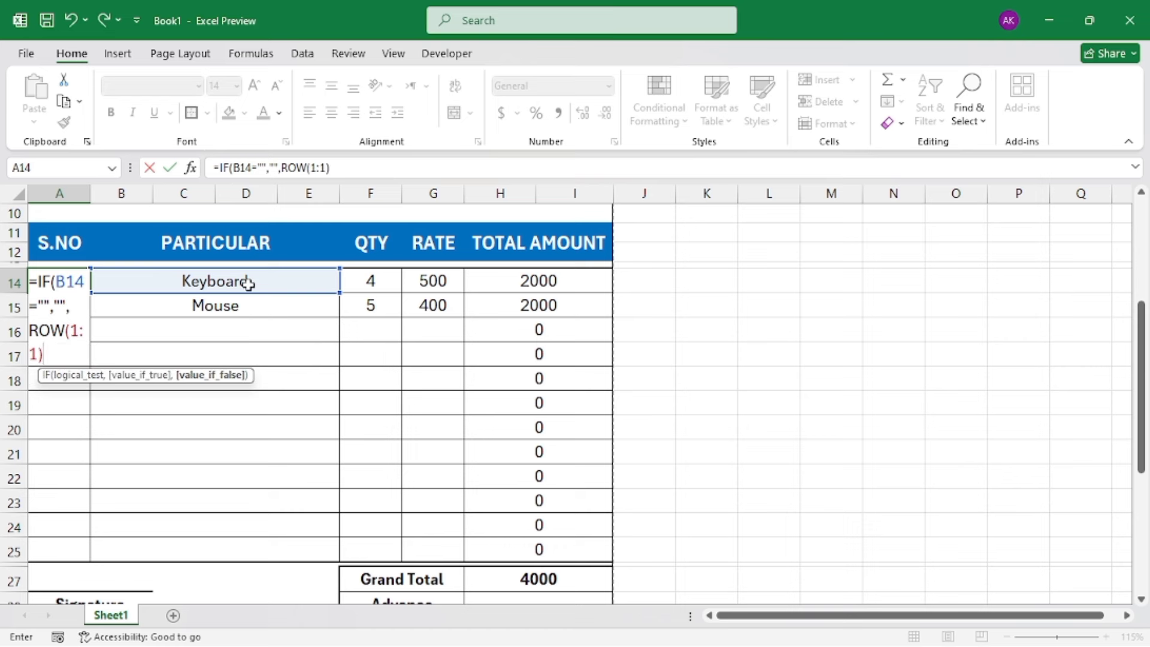
text())
key(Return)
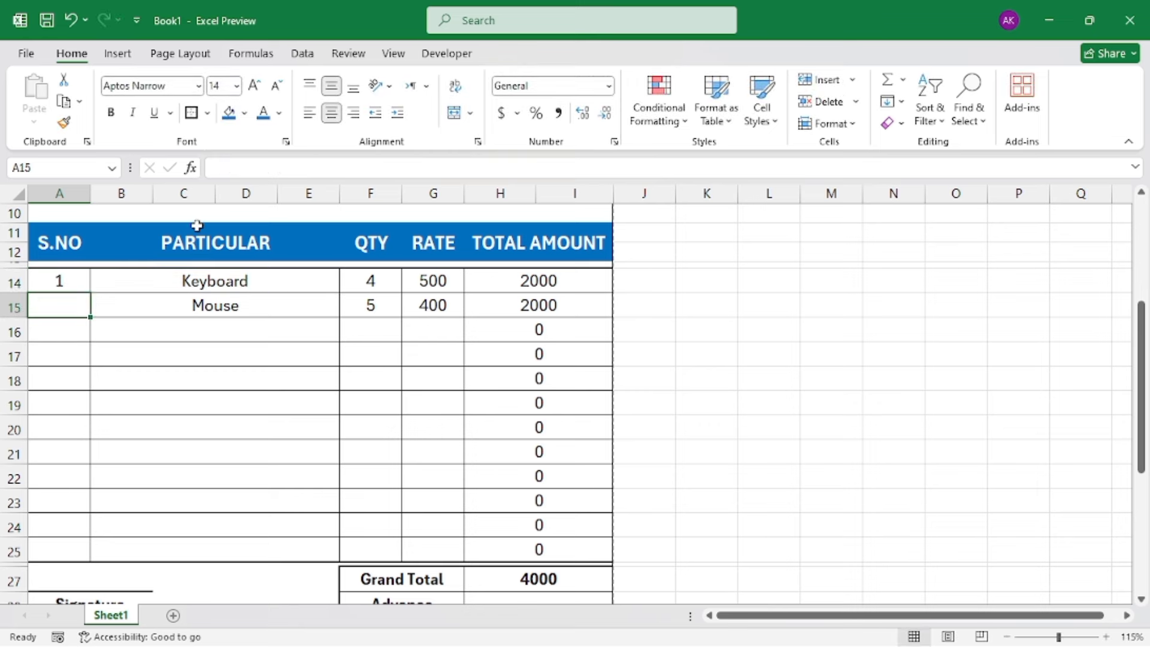
Copy the serial number formula down to A25 and reapply borders to A14:I25.
click(85, 292)
drag(88, 291, 91, 557)
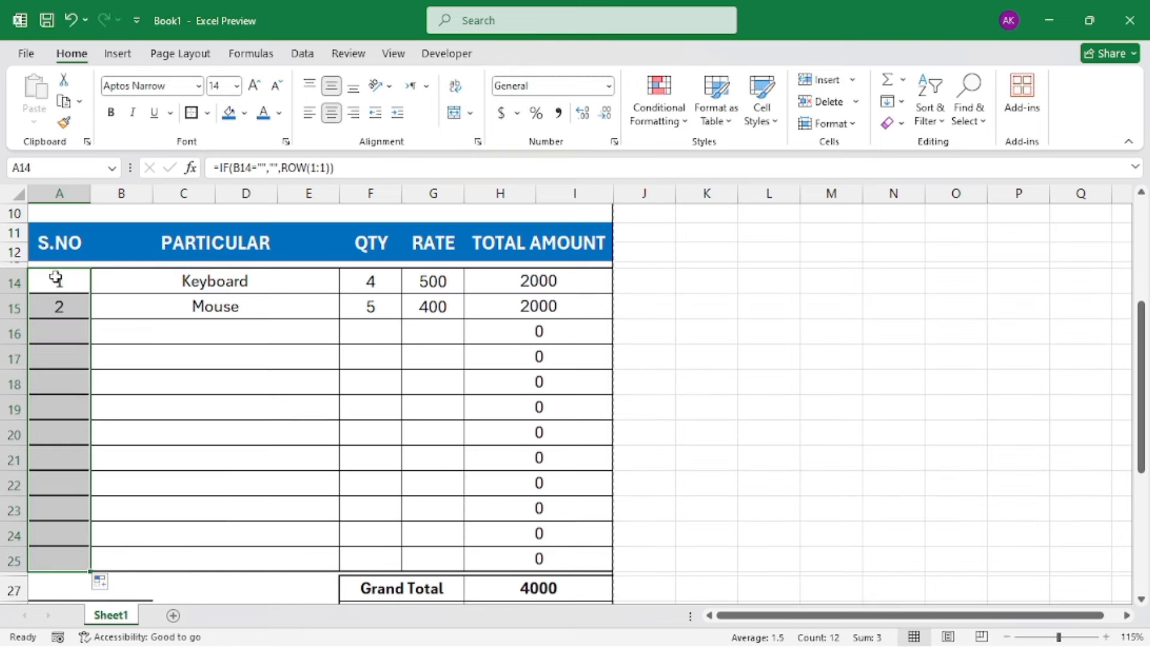
drag(56, 279, 566, 562)
click(209, 115)
click(186, 157)
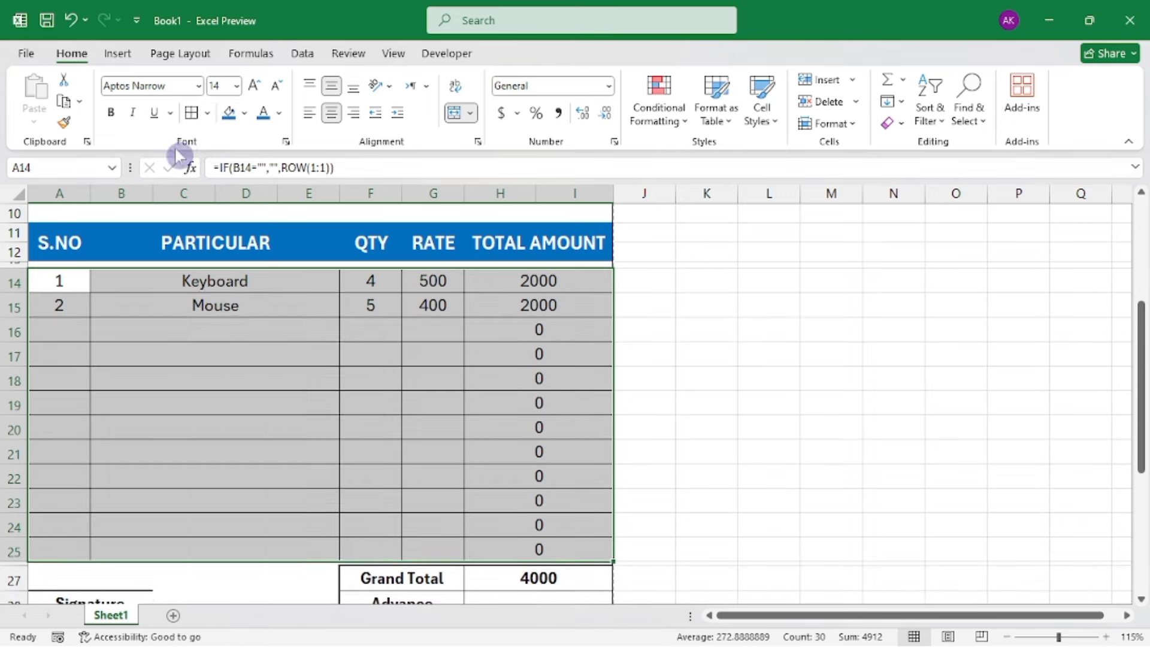
click(210, 115)
click(253, 327)
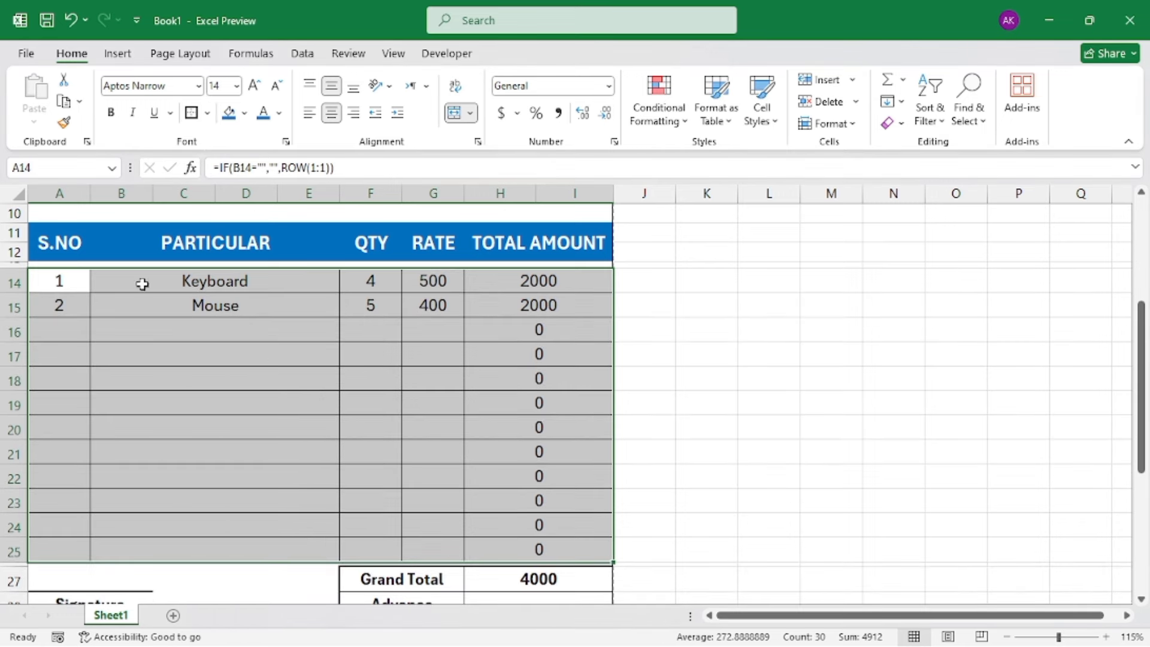
click(215, 323)
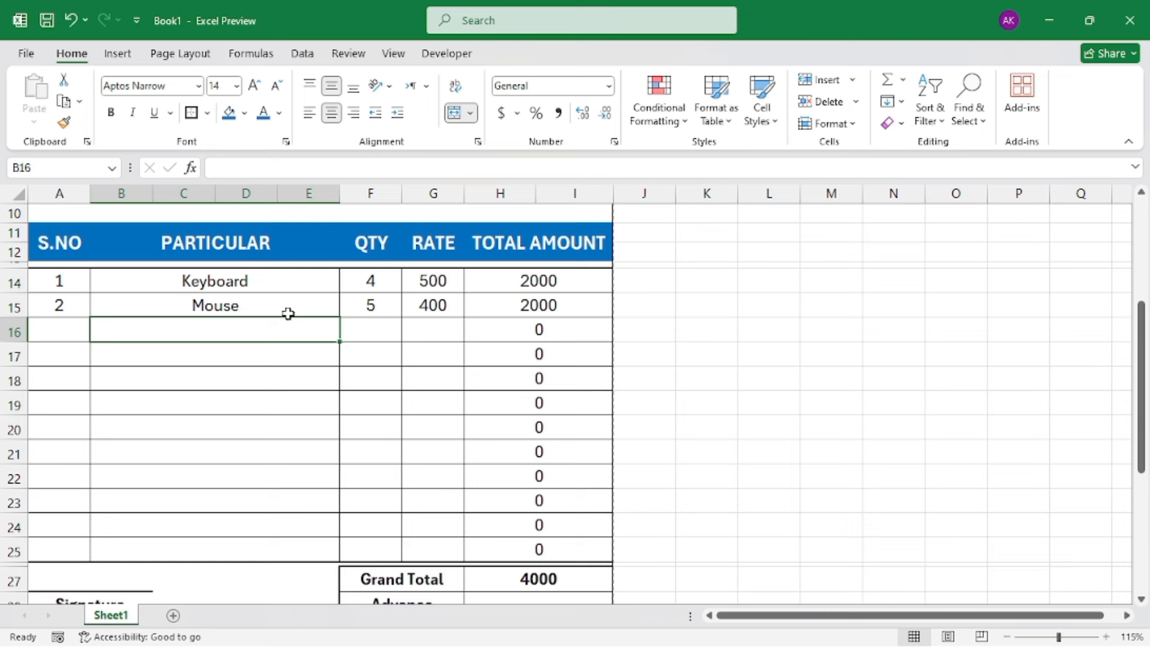
Add LCD and CPU as the third and fourth items.
text(LCD)
key(Return)
text(CPU)
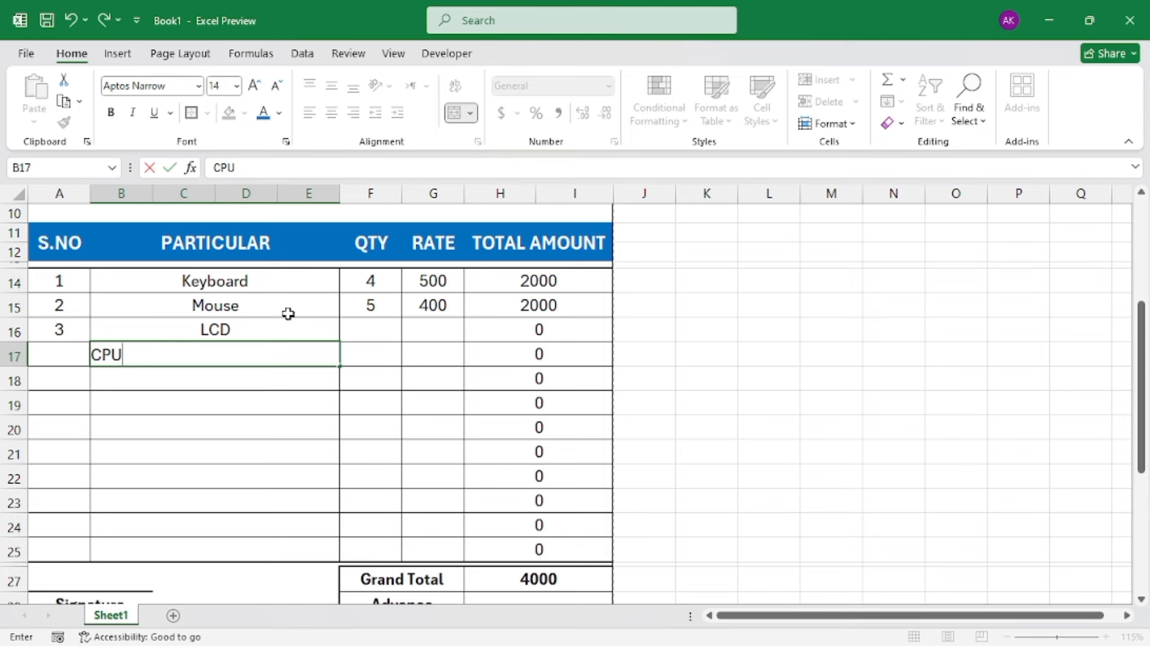
key(Return)
Give LCD quantity 4 at rate 500 and CPU quantity 5 at rate 6000.
click(358, 333)
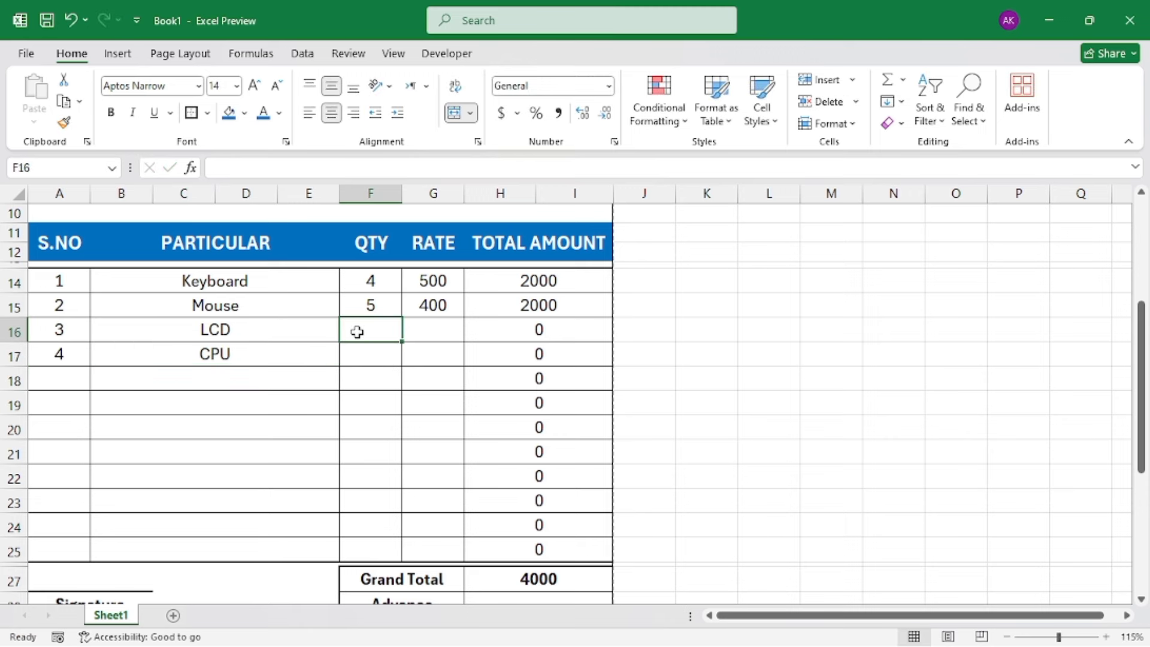
text(4)
key(Return)
text(5)
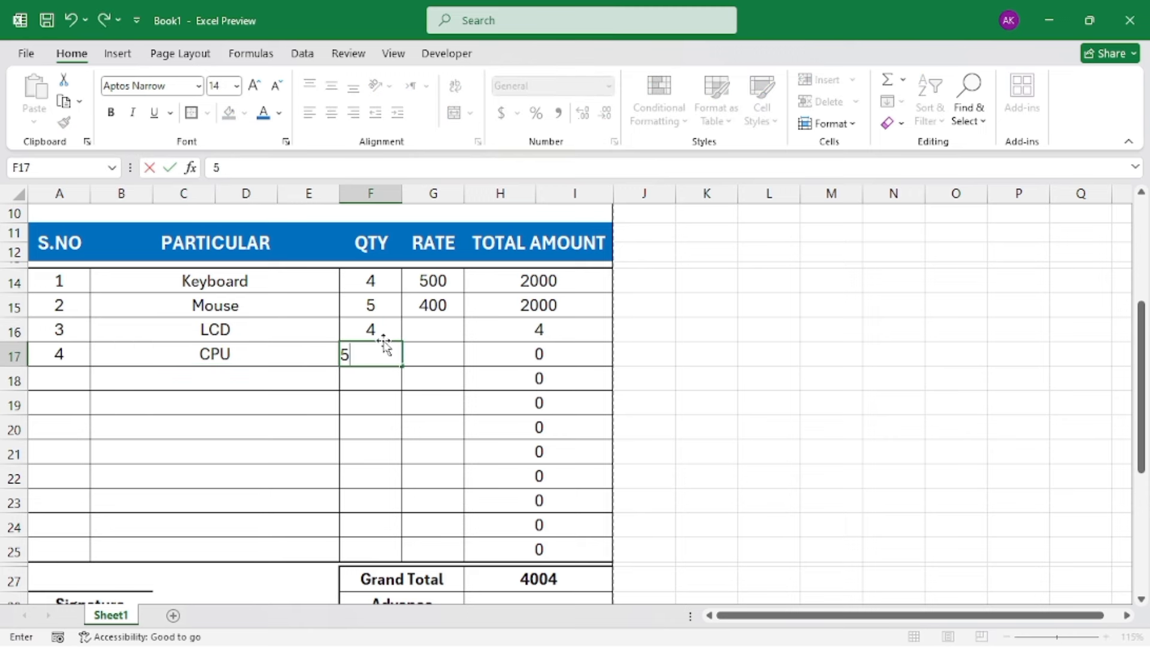
key(Up)
key(Right)
text(500)
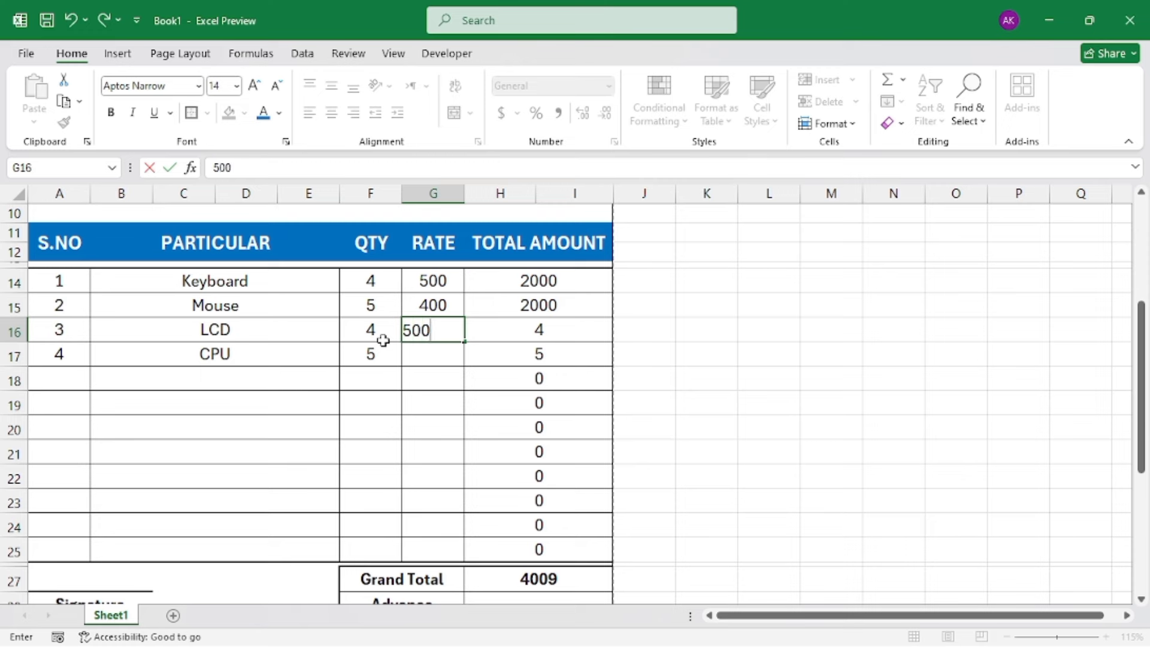
key(Return)
text(6000)
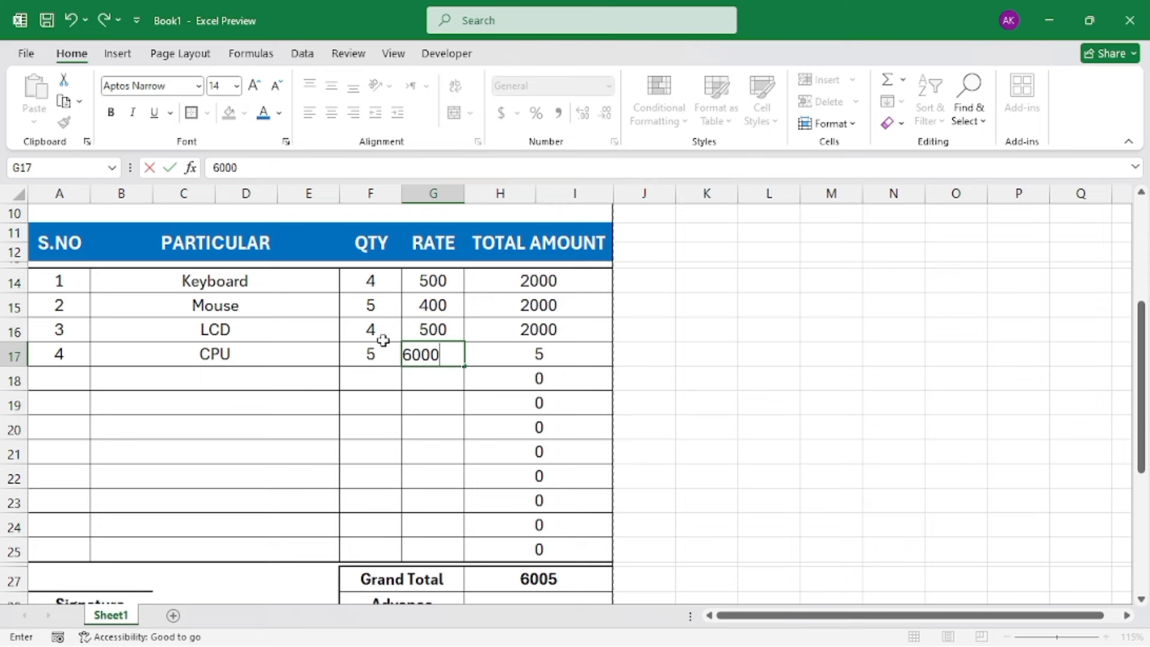
key(Return)
Check the 36000 grand total and open the invoice's print preview.
scroll(513, 346, down, 3)
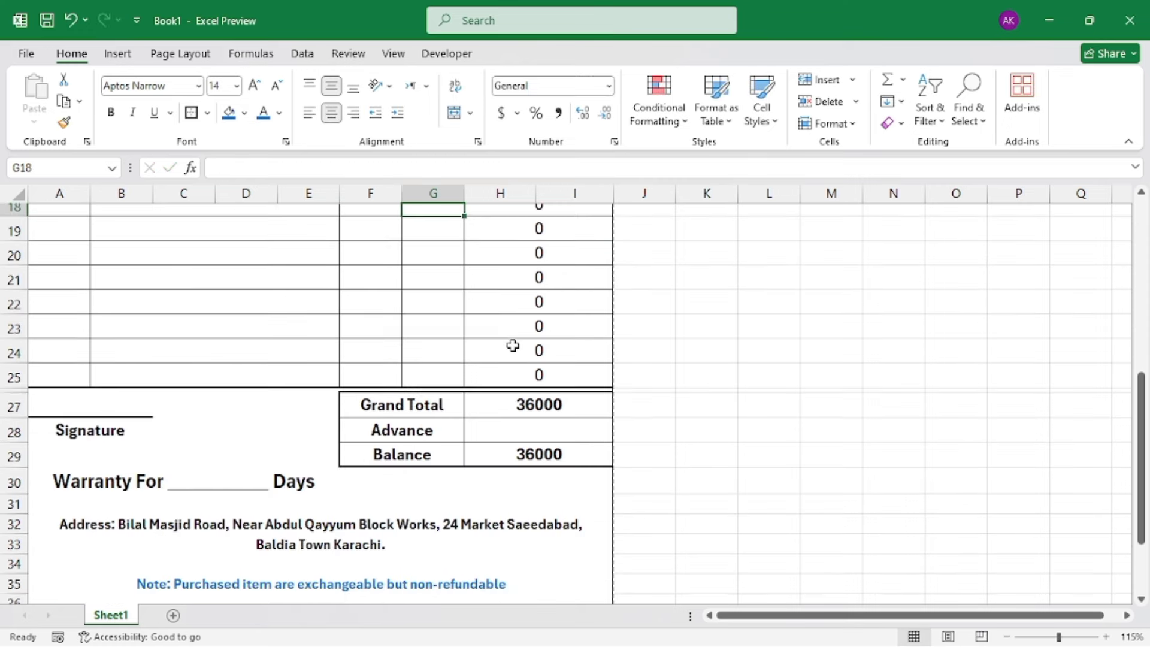
scroll(513, 345, up, 4)
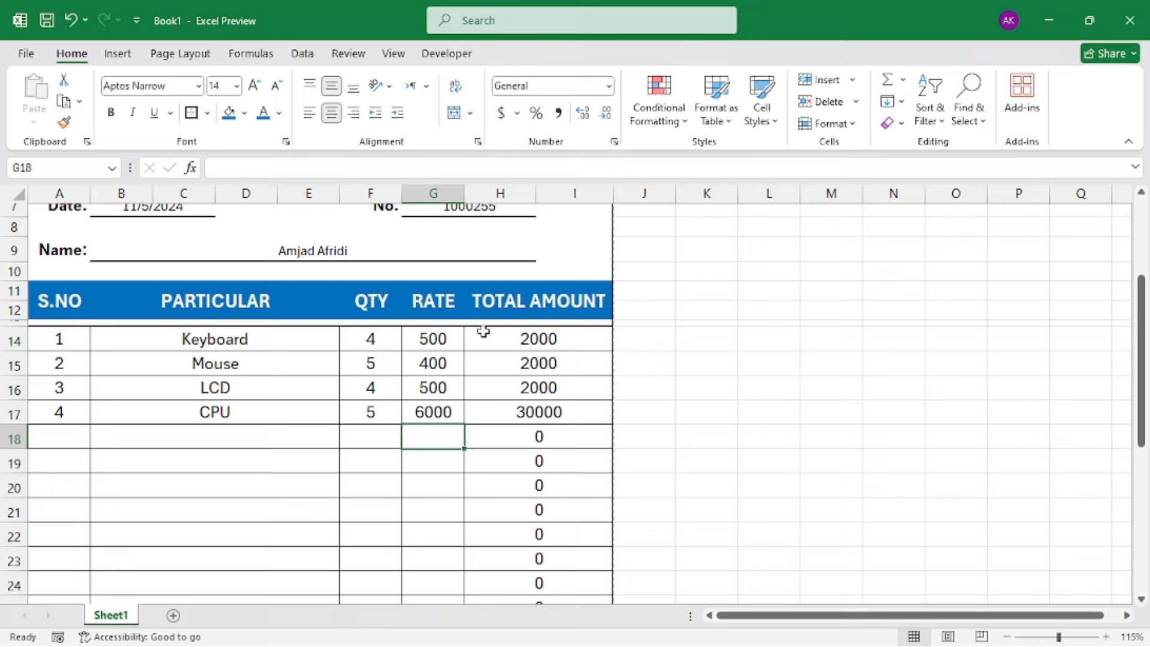
scroll(484, 331, down, 1)
key(ctrl+p)
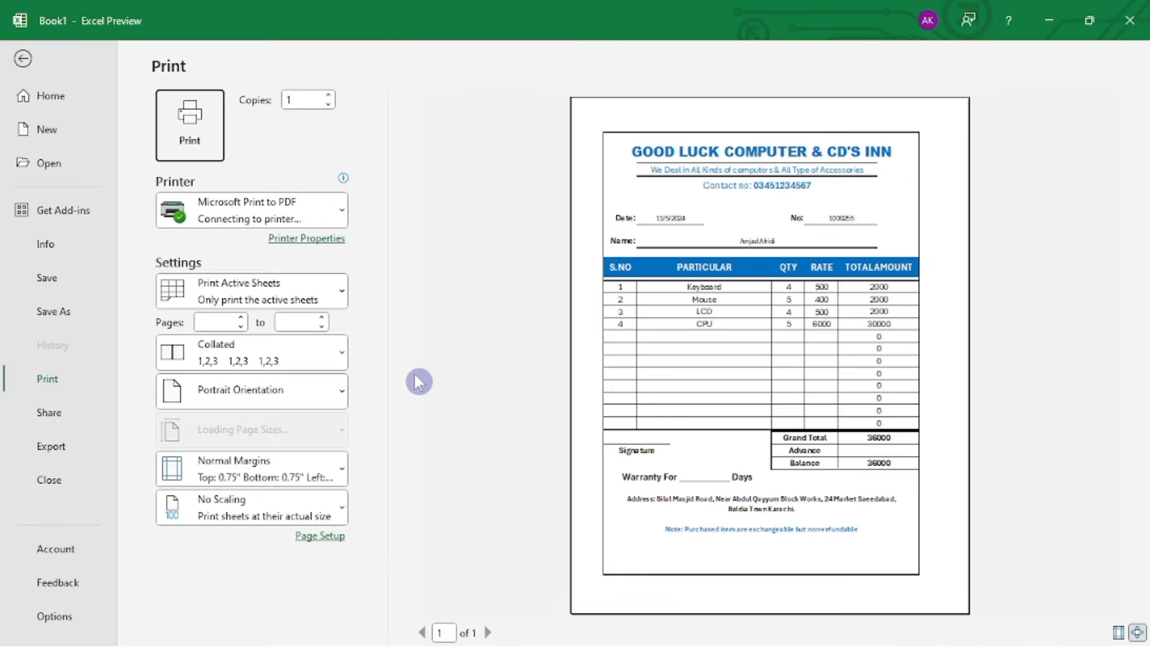
Zoom the print preview to page and scroll through the one-page invoice.
click(855, 367)
scroll(799, 404, down, 3)
scroll(794, 402, down, 2)
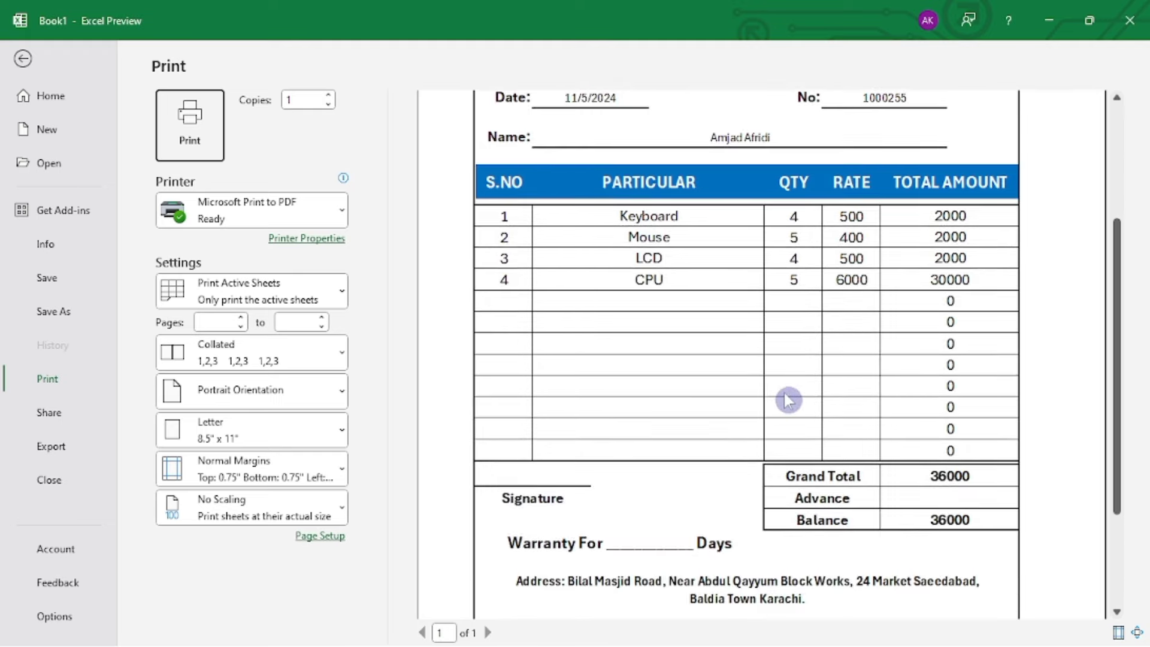
scroll(788, 401, down, 2)
scroll(789, 398, up, 4)
scroll(789, 398, up, 2)
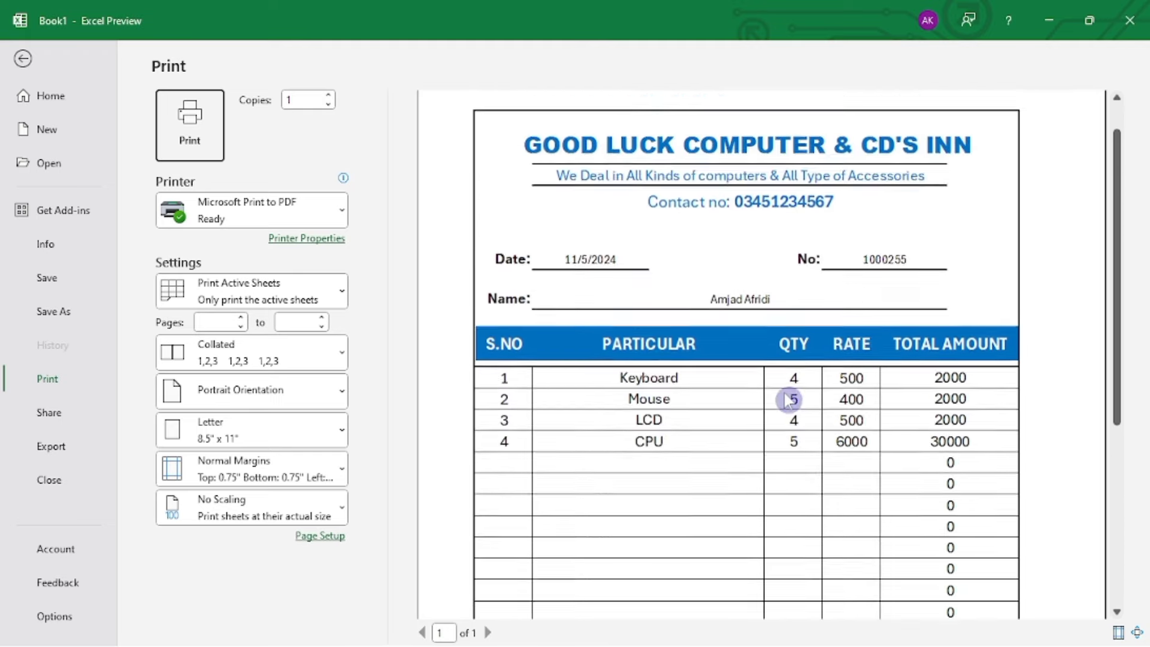
scroll(791, 398, up, 1)
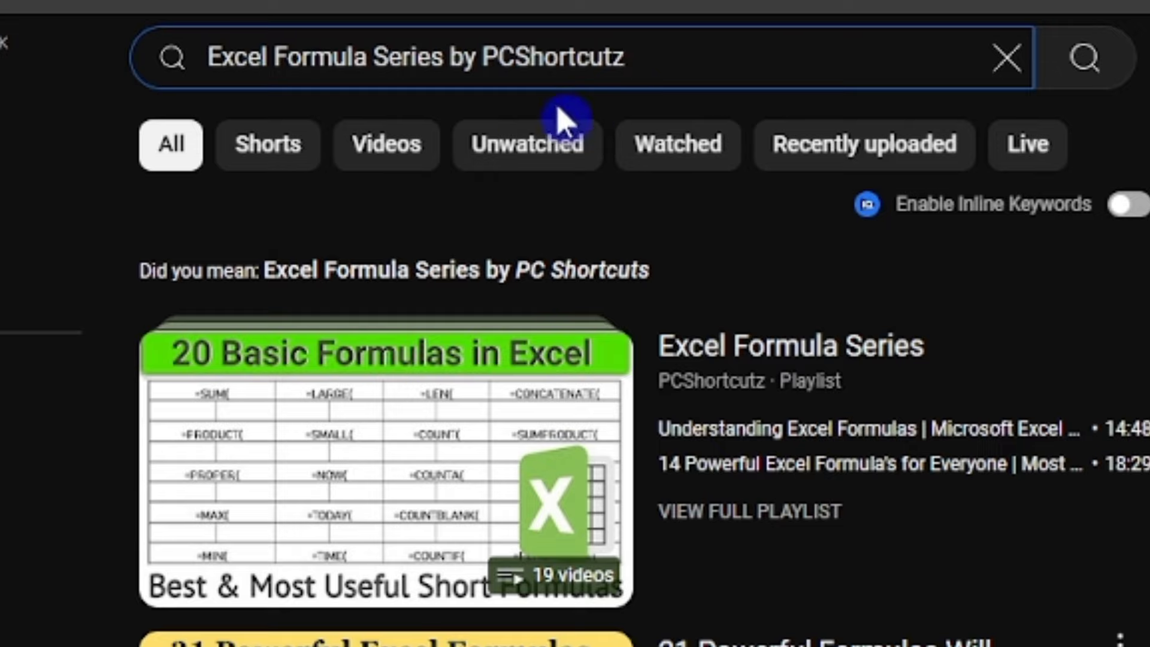
mouse_move(381, 376)
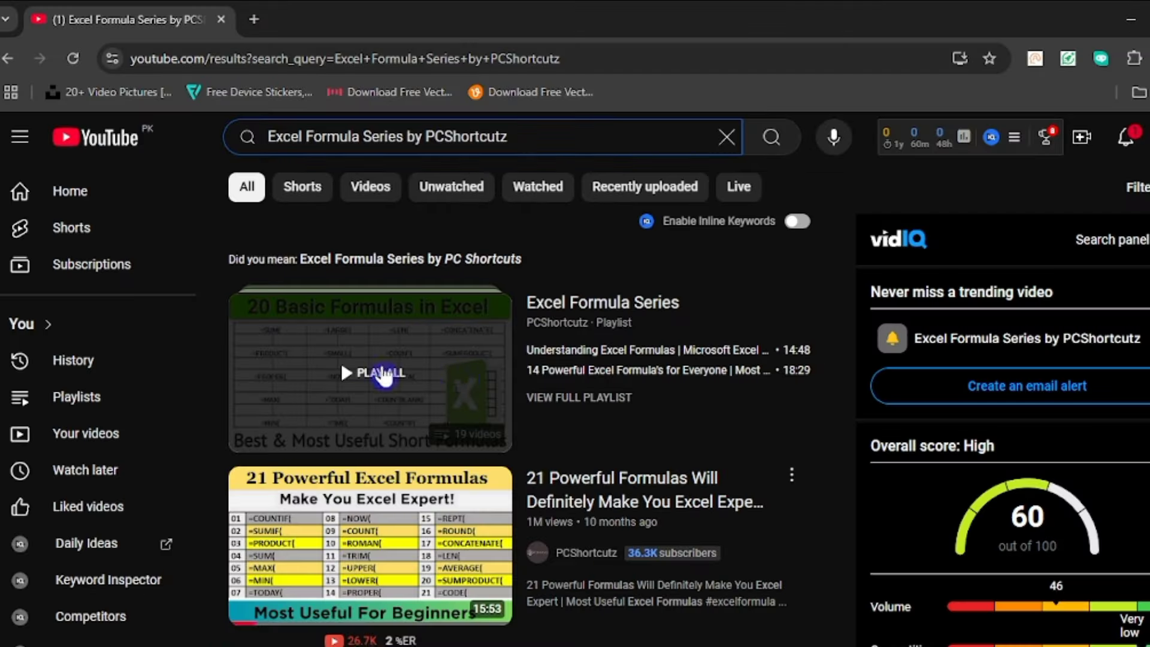
Open the PCShortcutz Excel Formula Series playlist and scroll through its 19 videos.
click(573, 398)
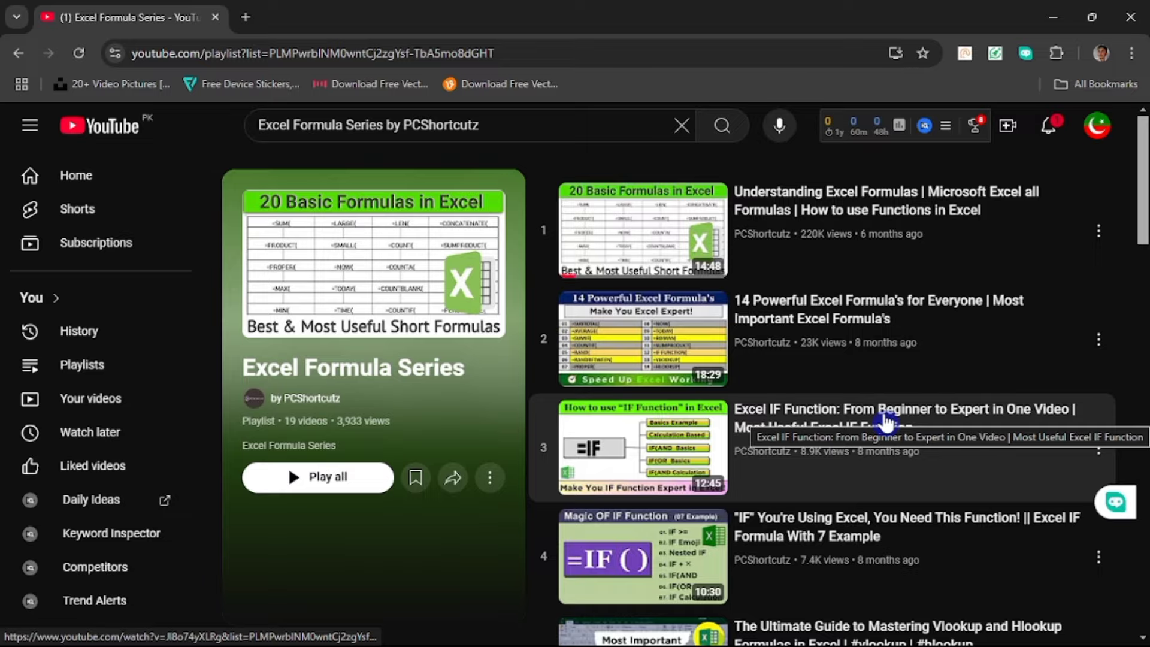
scroll(919, 462, down, 8)
scroll(922, 465, down, 3)
scroll(924, 466, down, 7)
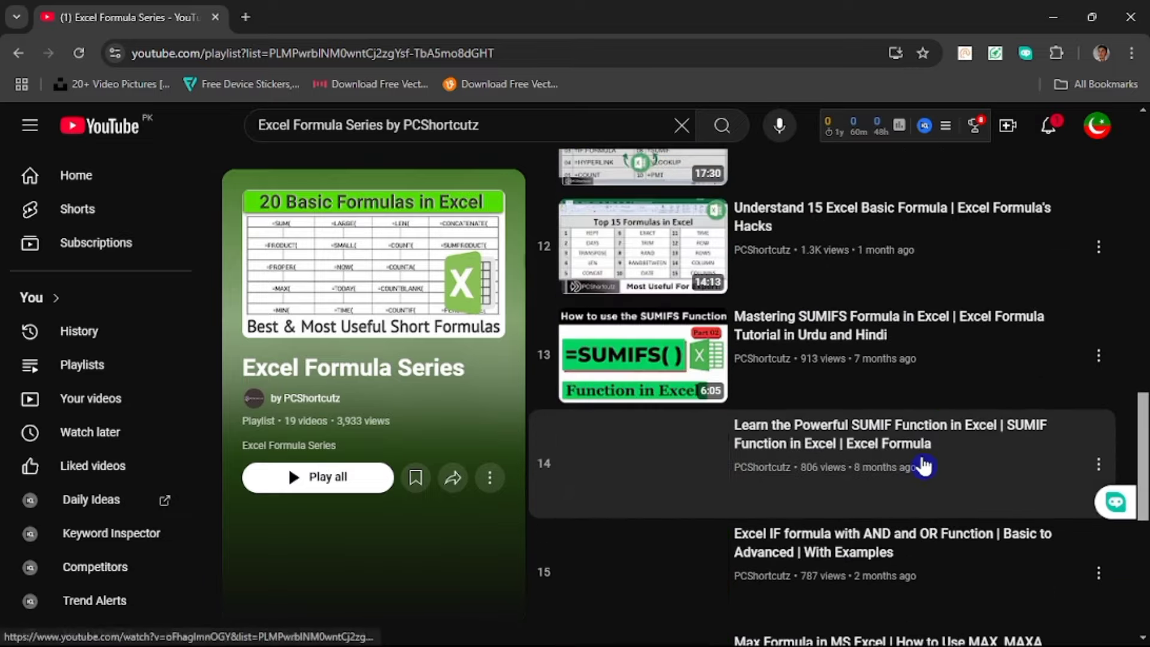
scroll(924, 465, down, 8)
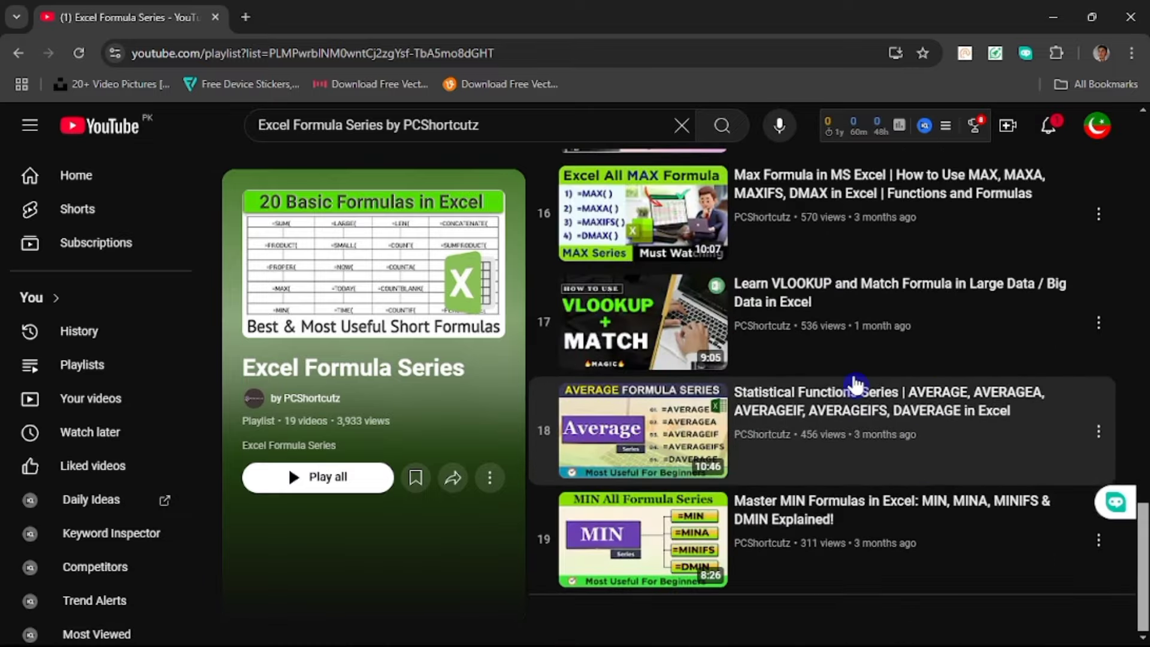
scroll(849, 360, up, 3)
scroll(839, 344, up, 5)
scroll(829, 327, down, 8)
scroll(832, 329, up, 10)
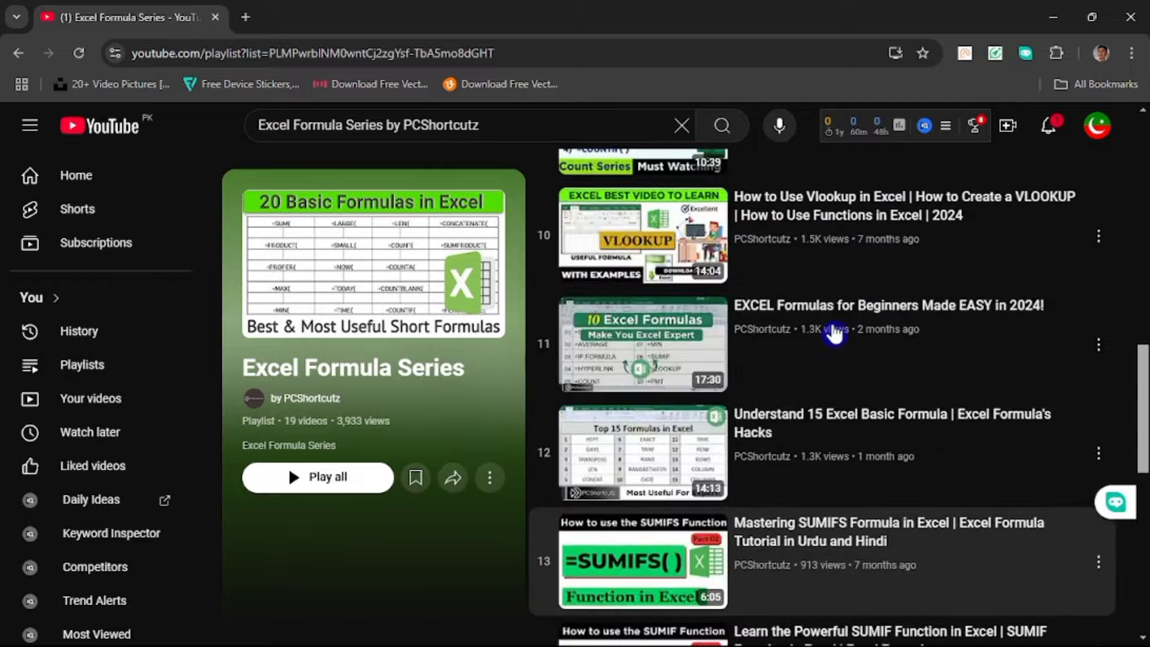
scroll(834, 329, up, 10)
scroll(837, 330, up, 5)
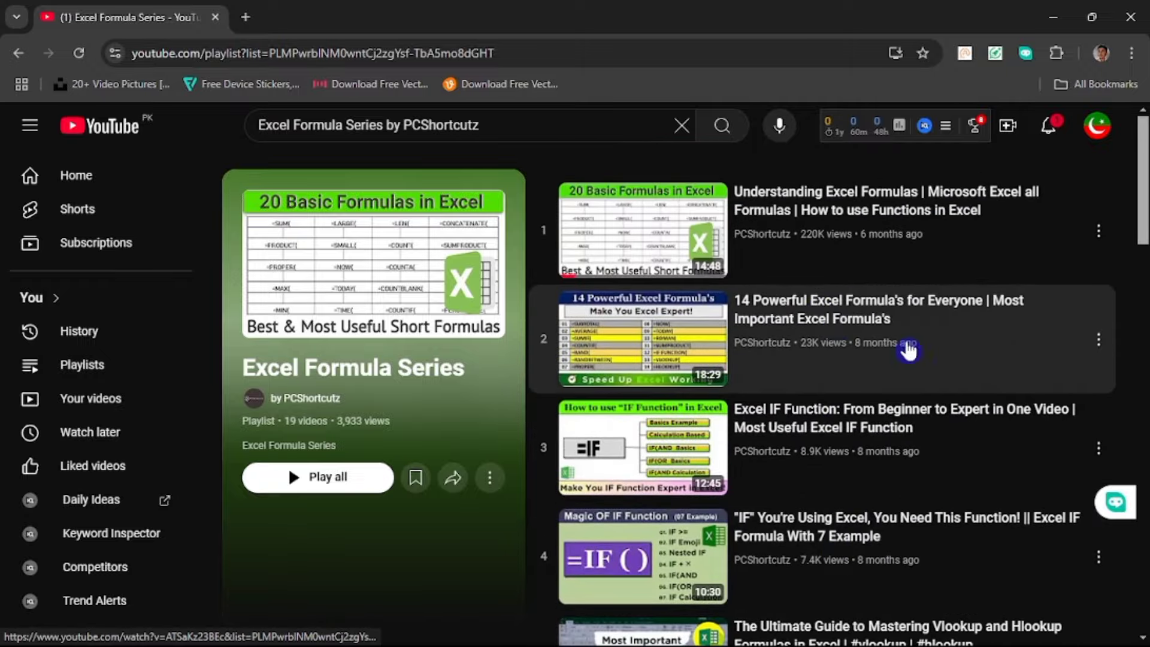